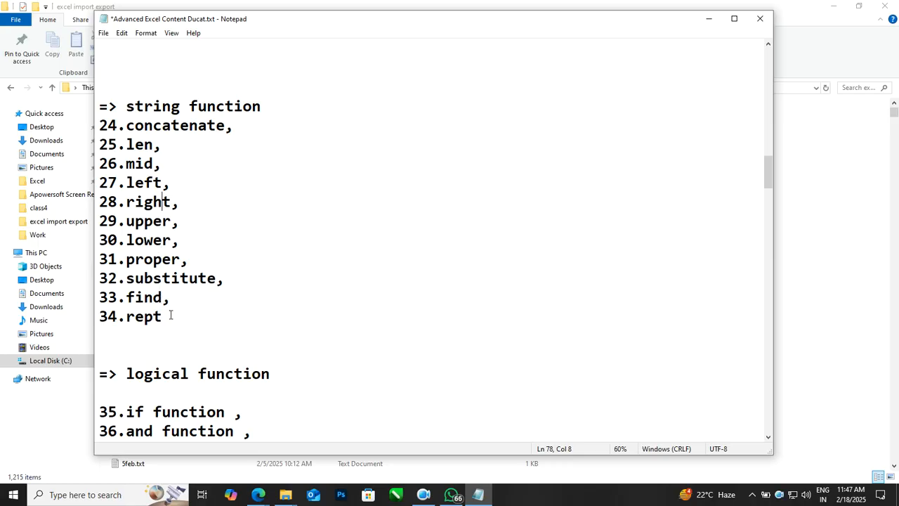
Select the string function list in Notepad, minimize Notepad, and switch to the text formula workbook.
drag(171, 316, 88, 136)
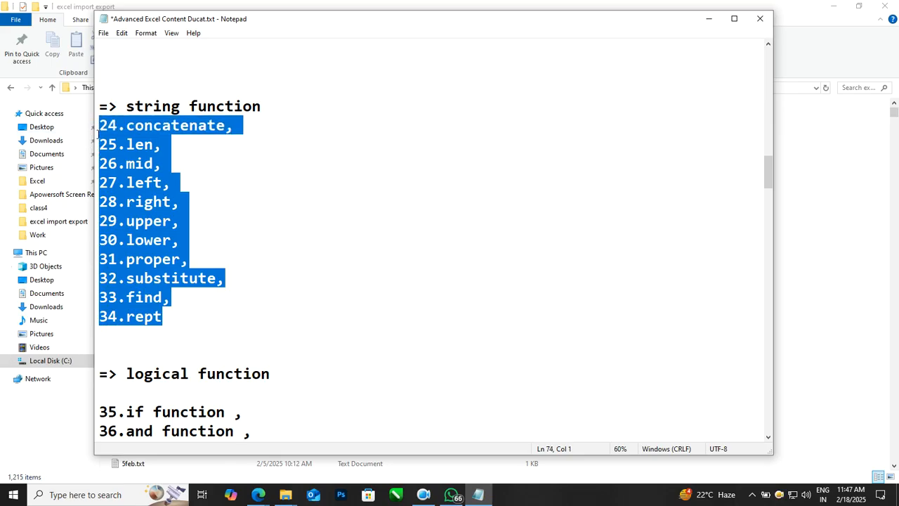
click(707, 27)
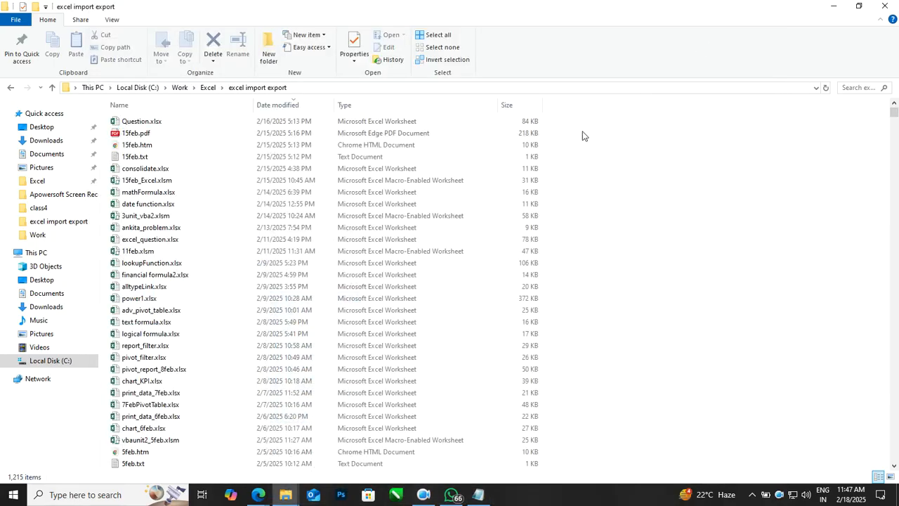
click(215, 175)
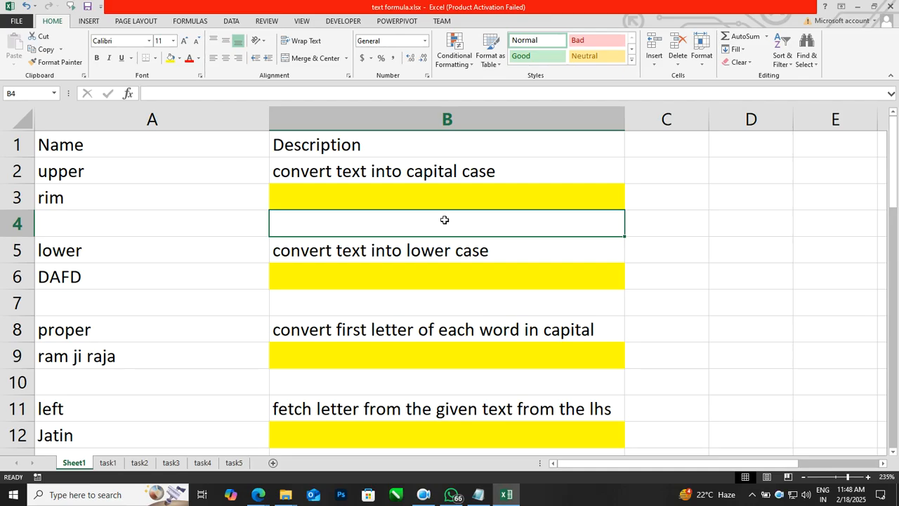
Enter =UPPER(A3) in B3 to capitalise the word in A3.
scroll(443, 220, up, 3)
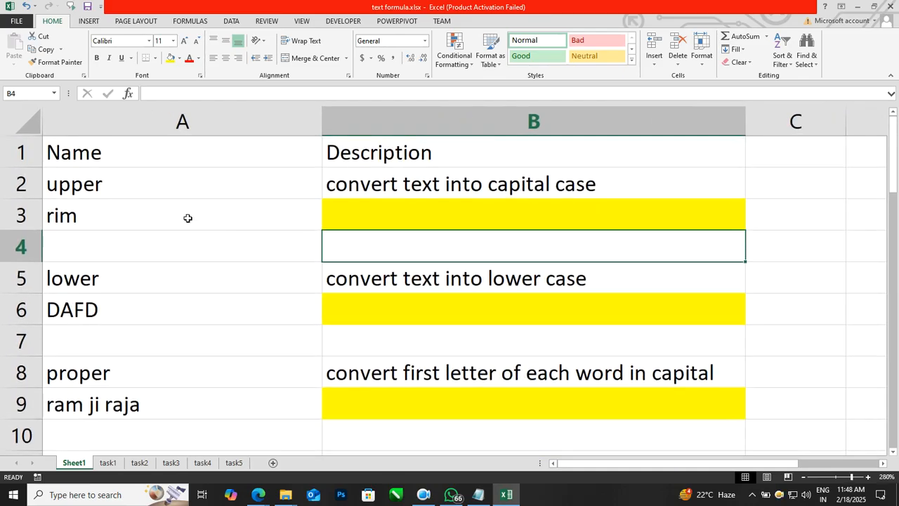
click(155, 192)
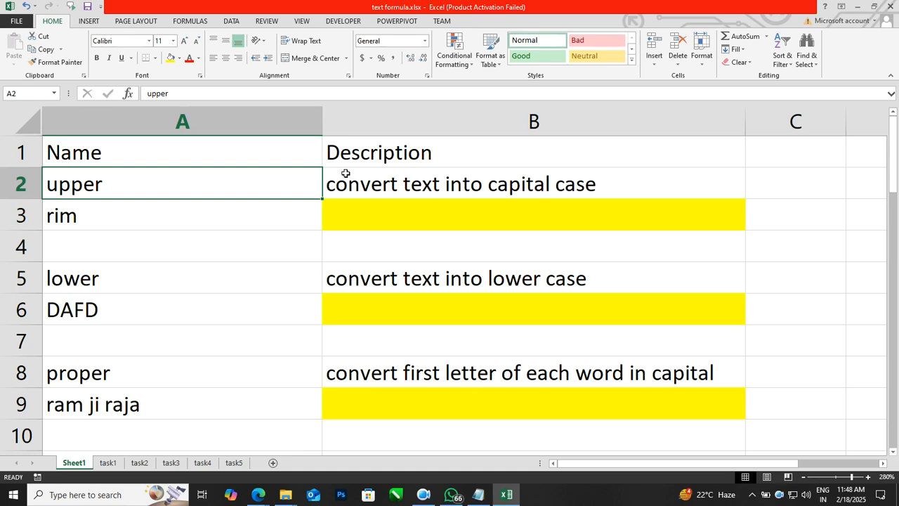
click(98, 218)
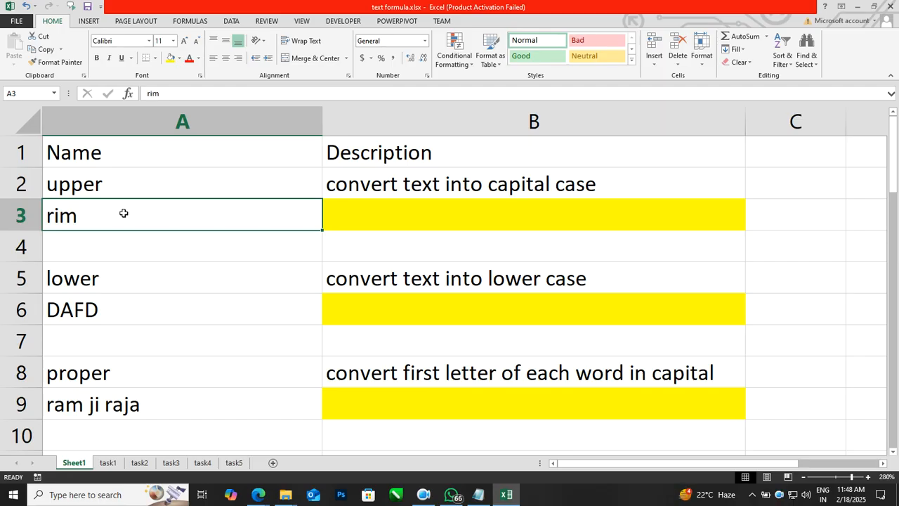
click(387, 233)
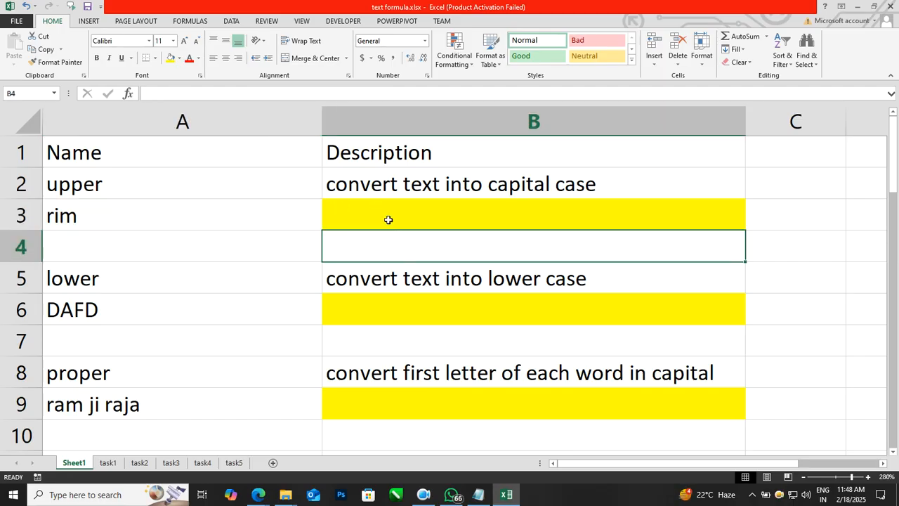
click(388, 221)
text(=upper()
key(Left)
text())
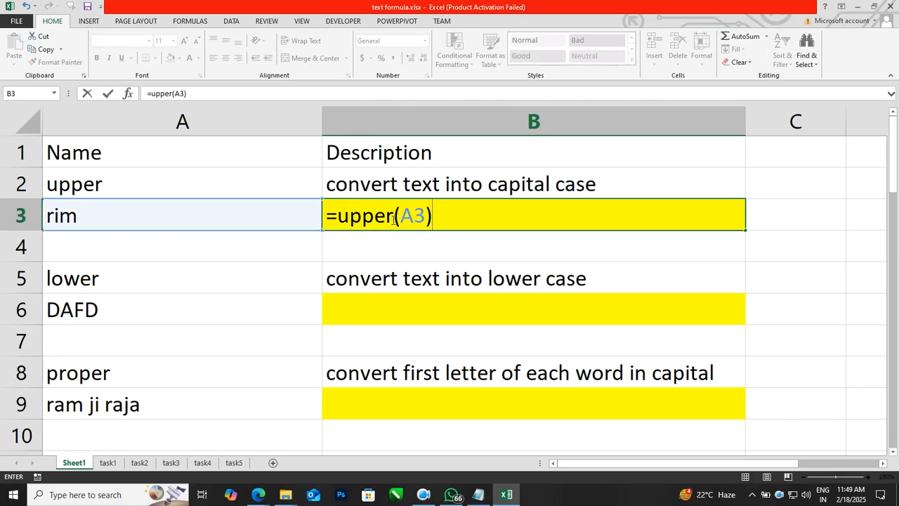
key(Return)
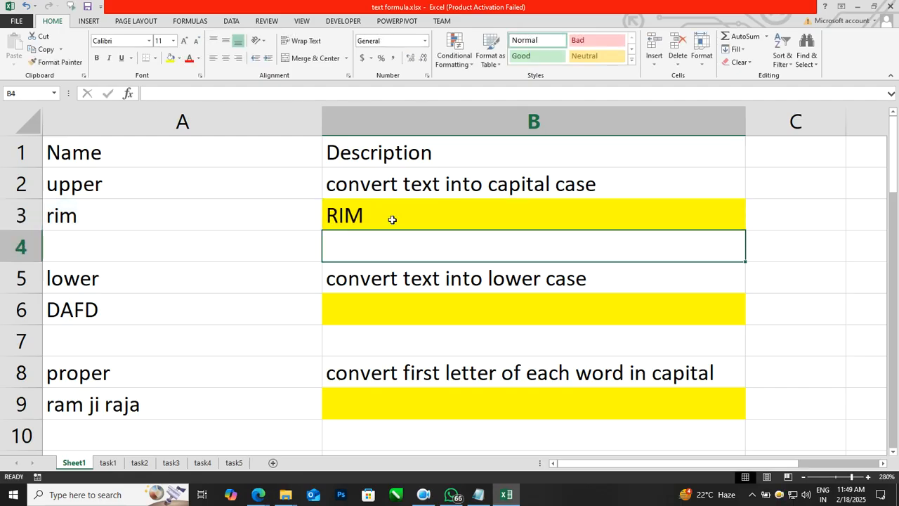
Overwrite A3 with 'computer' so B3 shows COMPUTER.
key(Left)
key(Up)
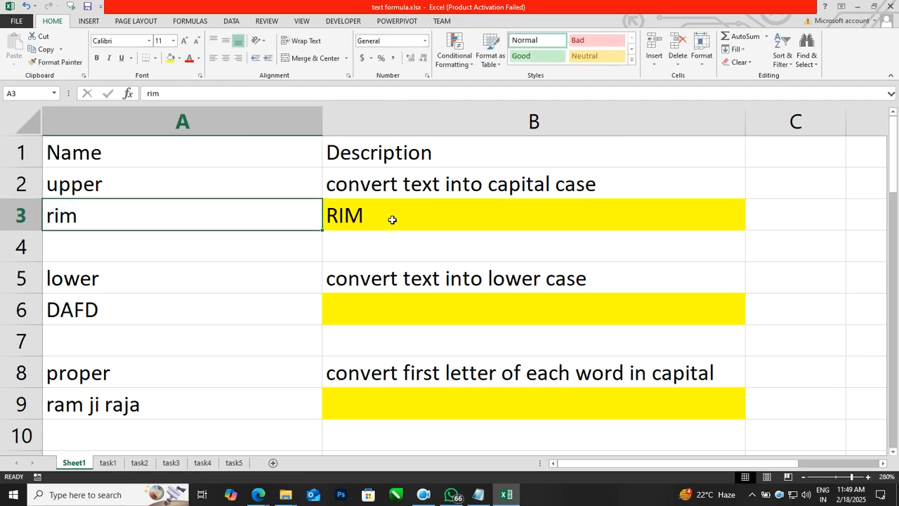
text(computer)
key(Return)
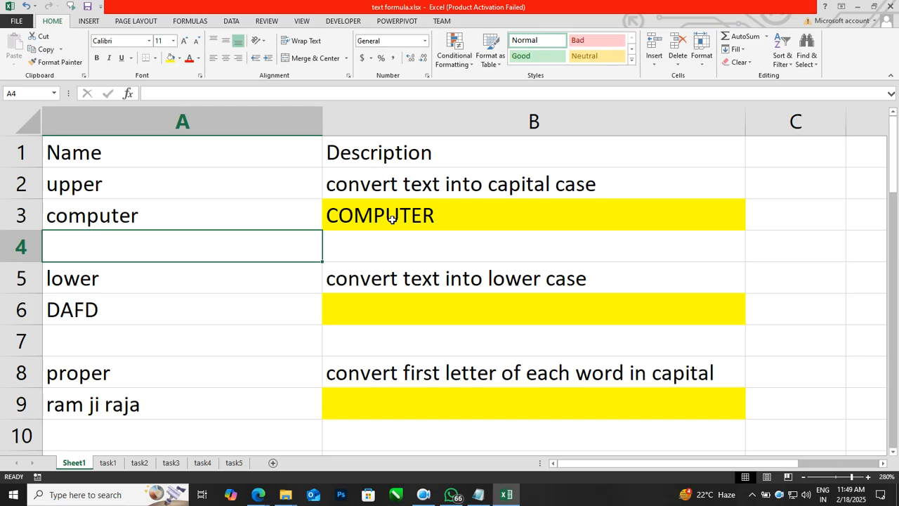
key(Down)
key(Down)
key(Down)
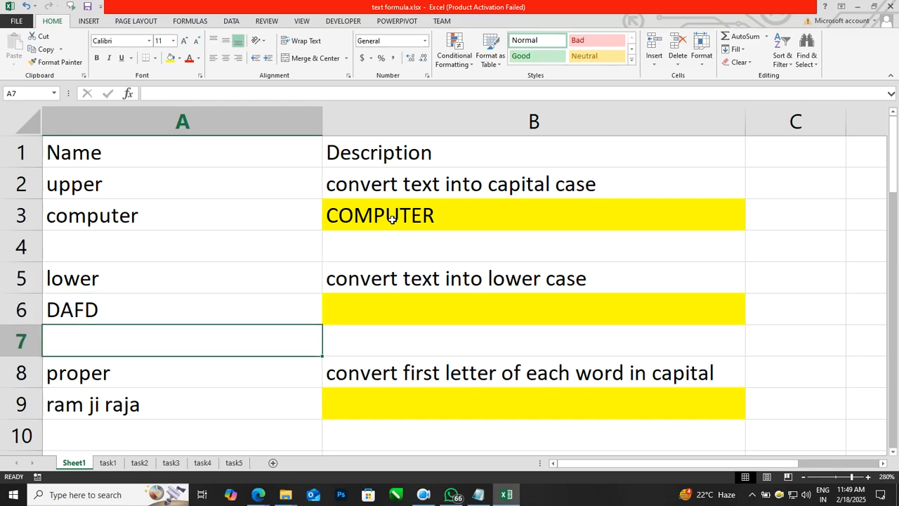
key(Right)
key(Up)
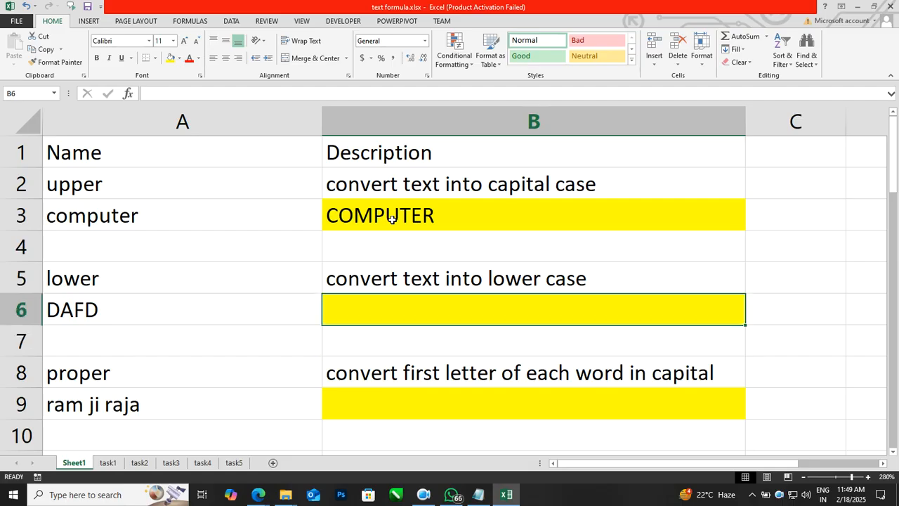
key(Left)
key(Right)
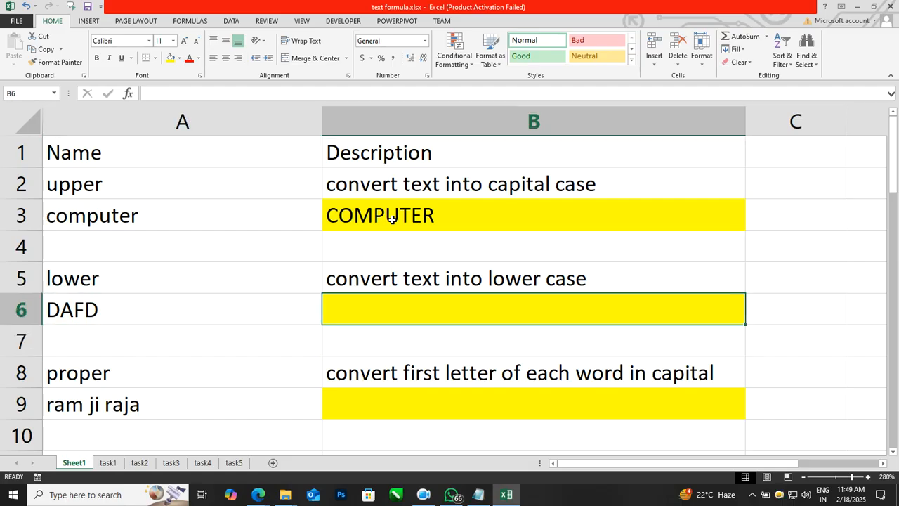
Enter =LOWER(A6) in B6 to convert A6's text to lower case.
text(=lower()
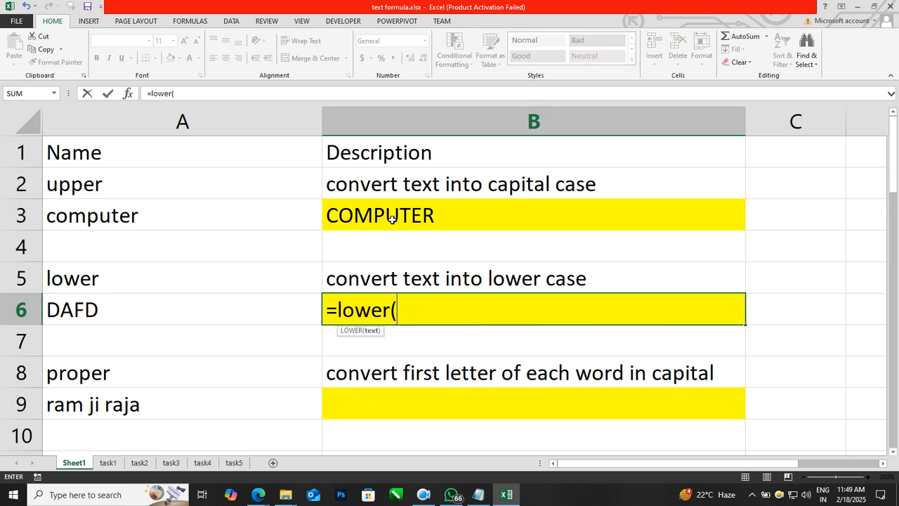
key(Left)
text())
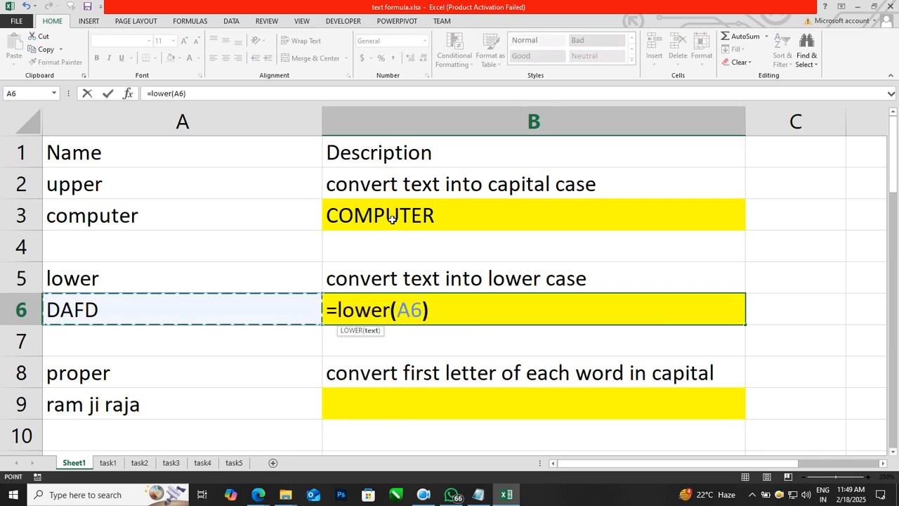
key(Return)
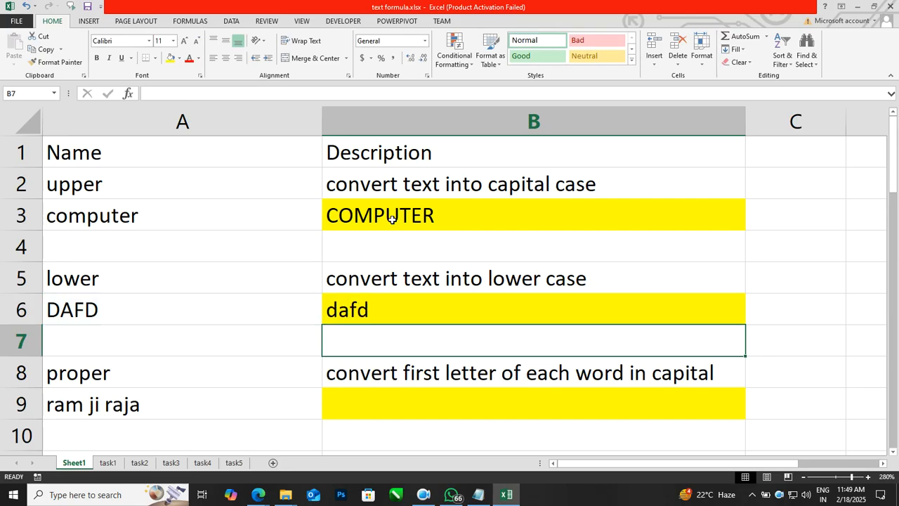
Overwrite A6 with 'COMPUter' so B6 shows computer.
key(Left)
key(Up)
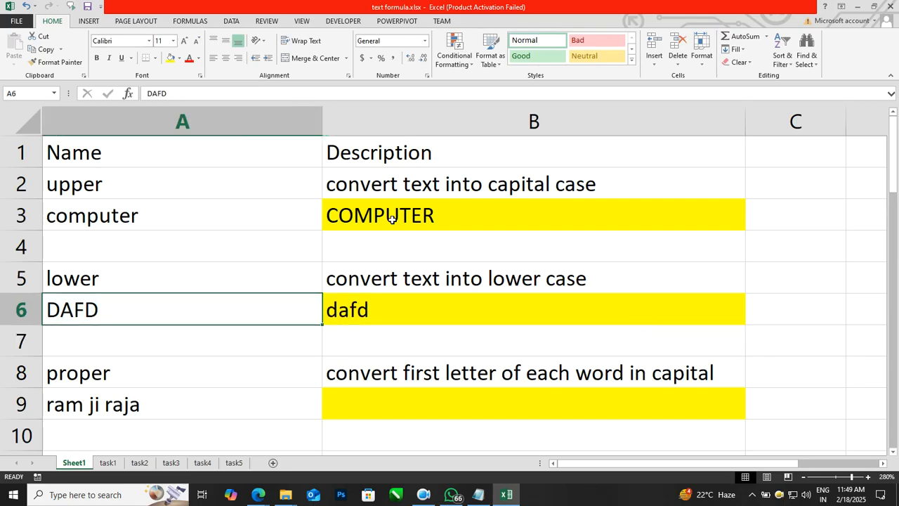
text(COMPU)
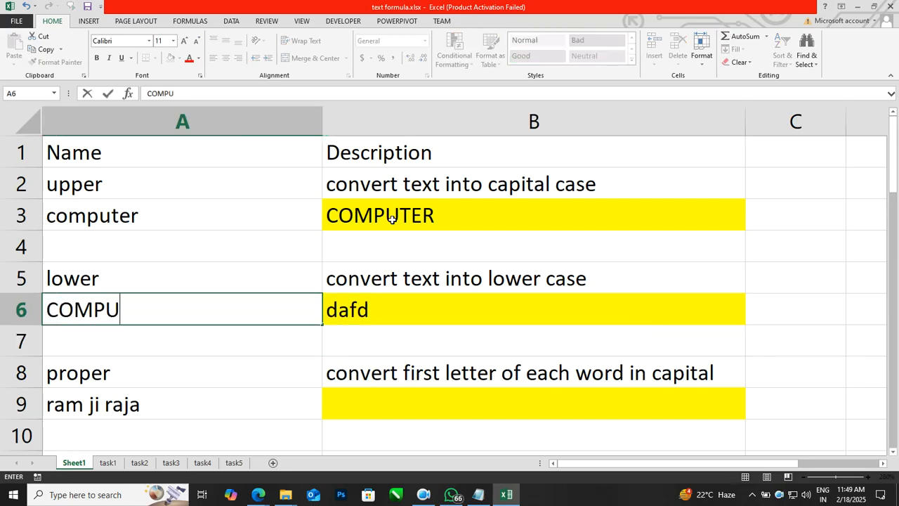
text(ter)
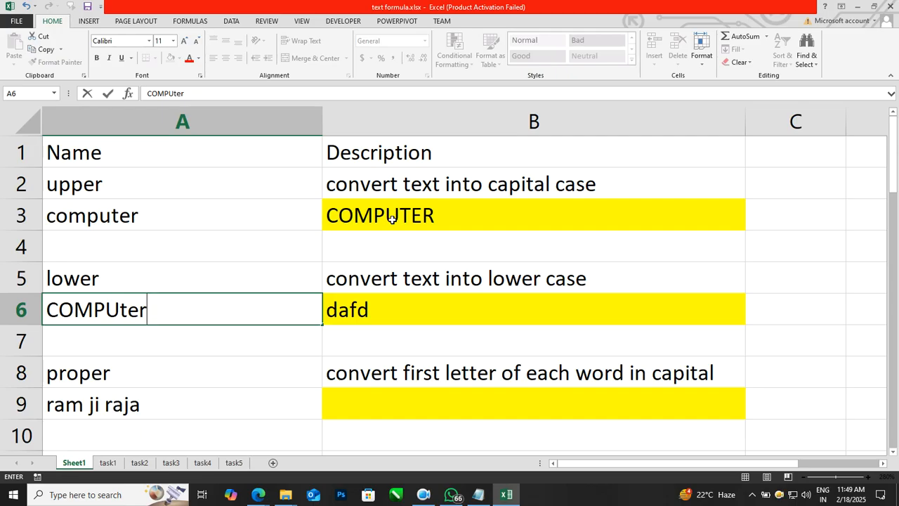
key(Return)
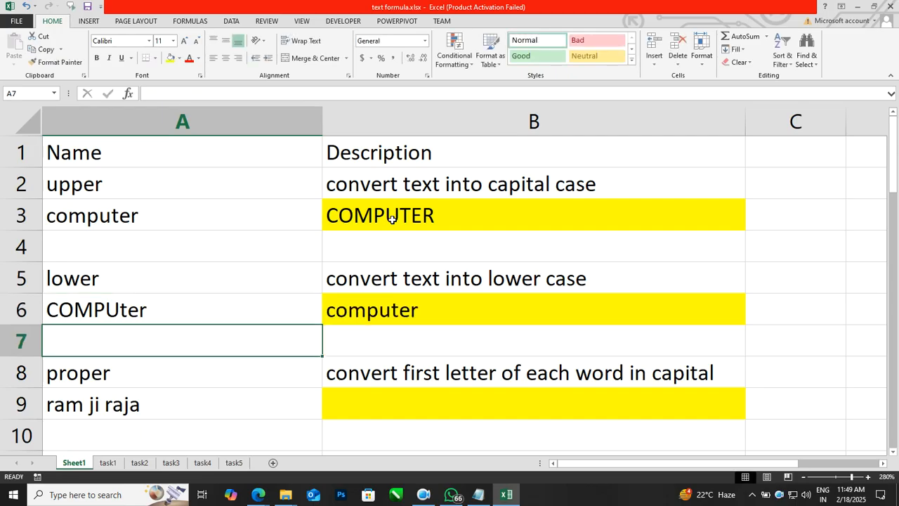
key(Down)
key(Down)
key(Down)
key(Down)
key(Down)
key(Down)
key(Up)
key(Up)
key(Up)
key(Right)
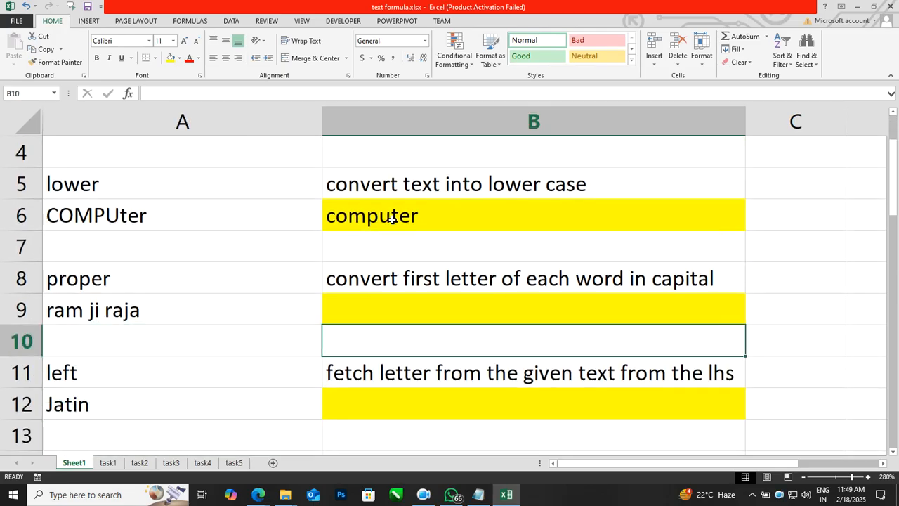
key(Up)
Enter =PROPER(A9) in B9 to capitalise each word of the name in A9.
key(Down)
key(Up)
text(=pr)
text(o)
key(BackSpace)
text(roper()
key(Left)
text())
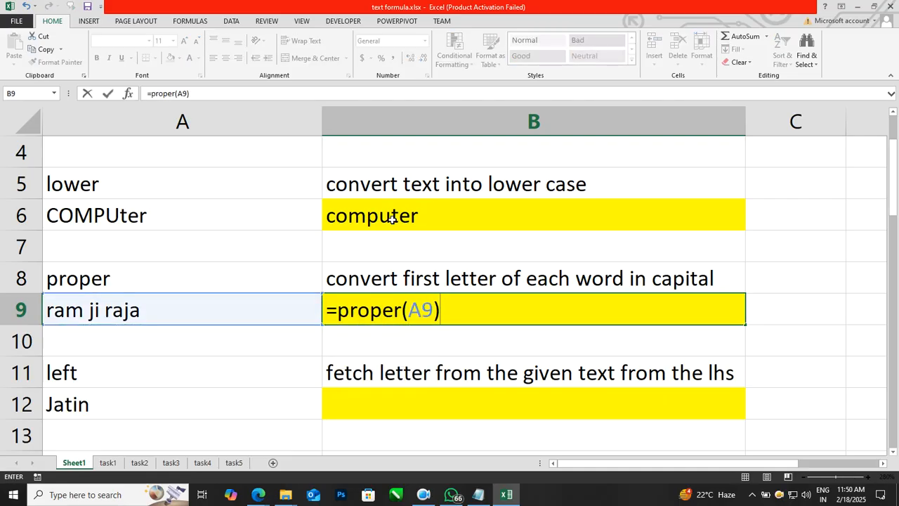
key(Return)
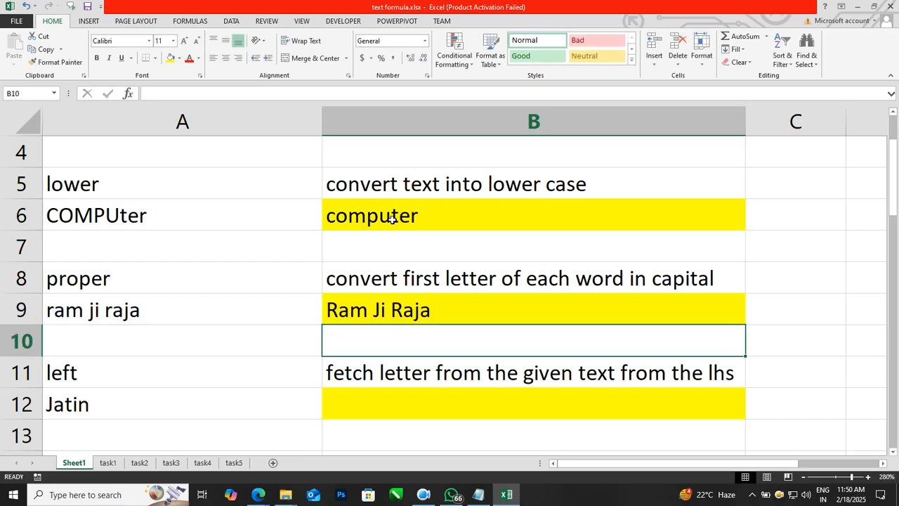
key(Left)
key(Down)
key(Down)
key(Down)
key(Down)
key(Down)
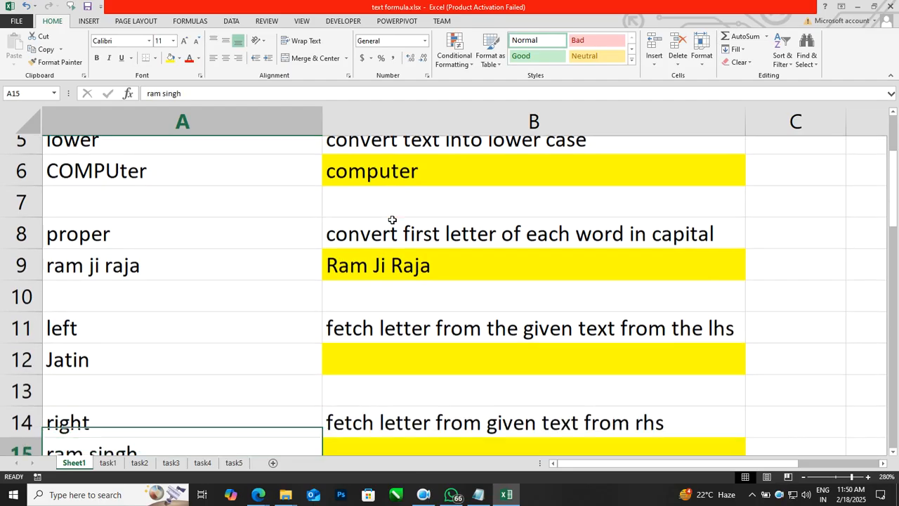
Enter =LEFT(A12,1) in B12 to return J, the first letter of the name in A12.
key(Up)
key(Up)
key(Right)
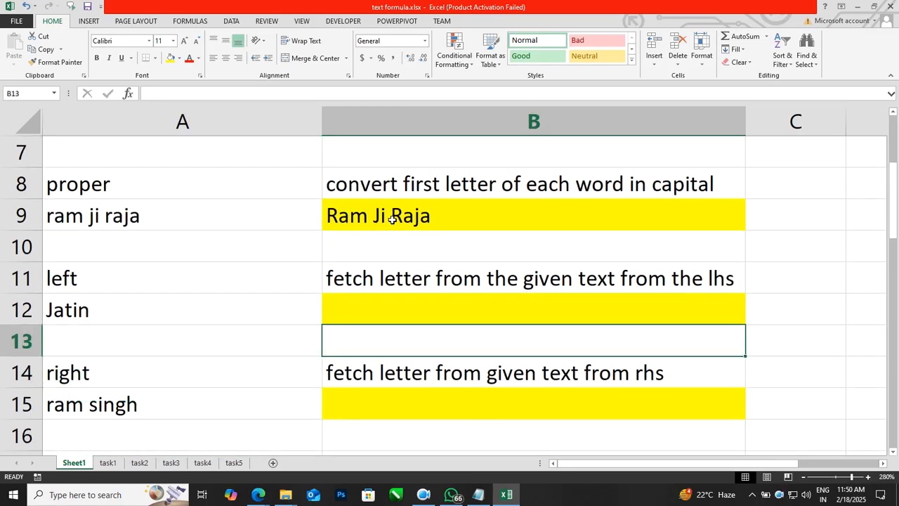
key(Up)
key(Left)
key(Up)
key(Right)
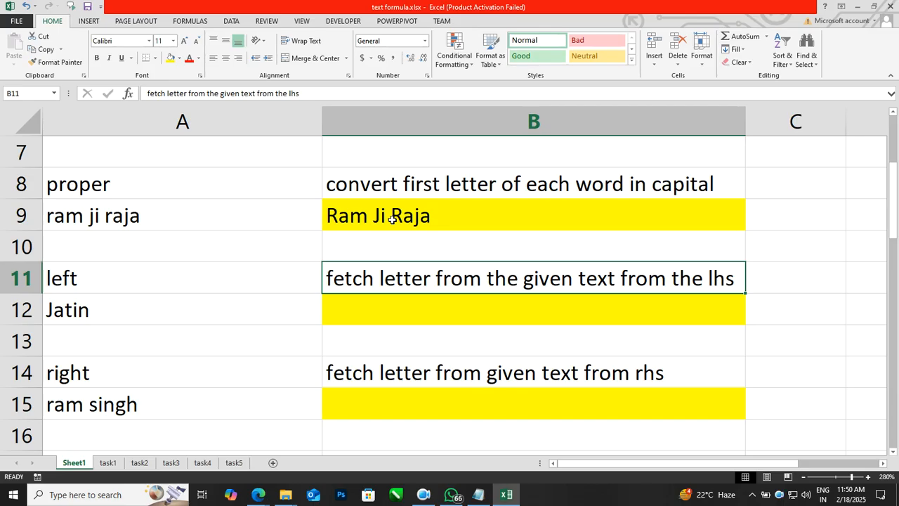
key(Down)
key(Left)
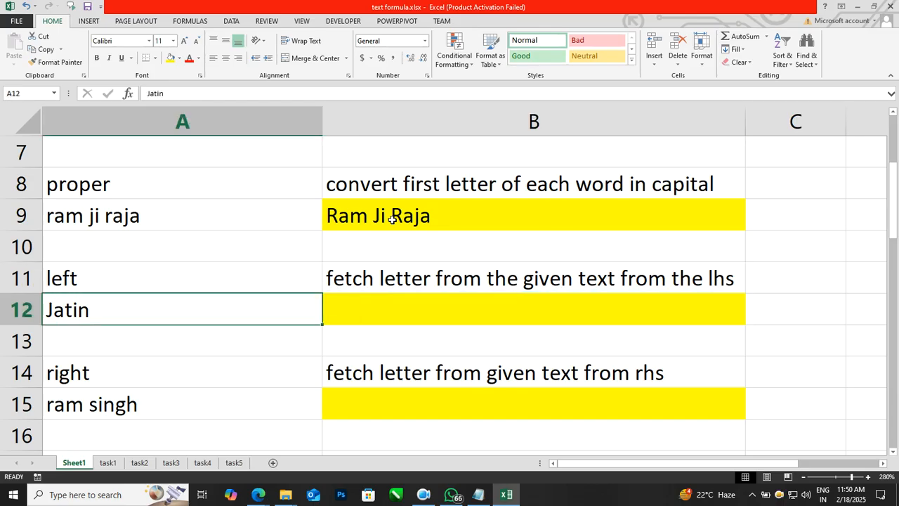
key(Right)
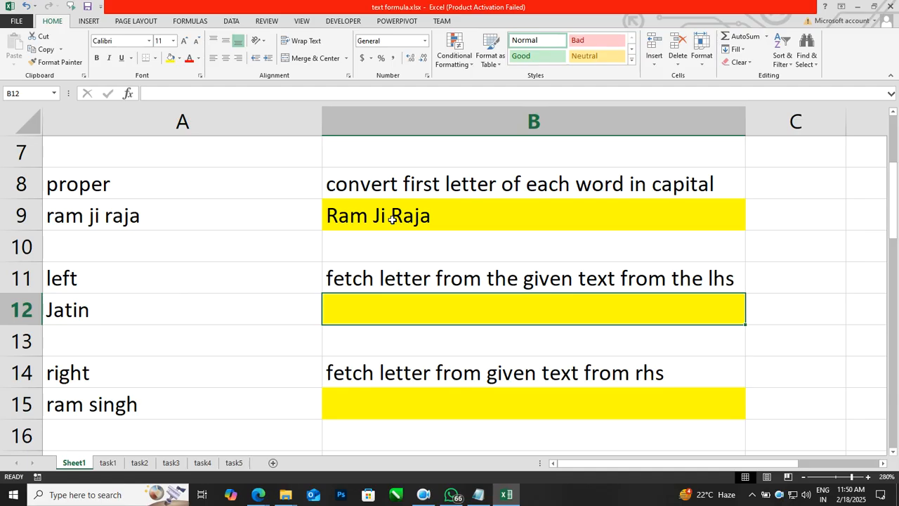
text(=left()
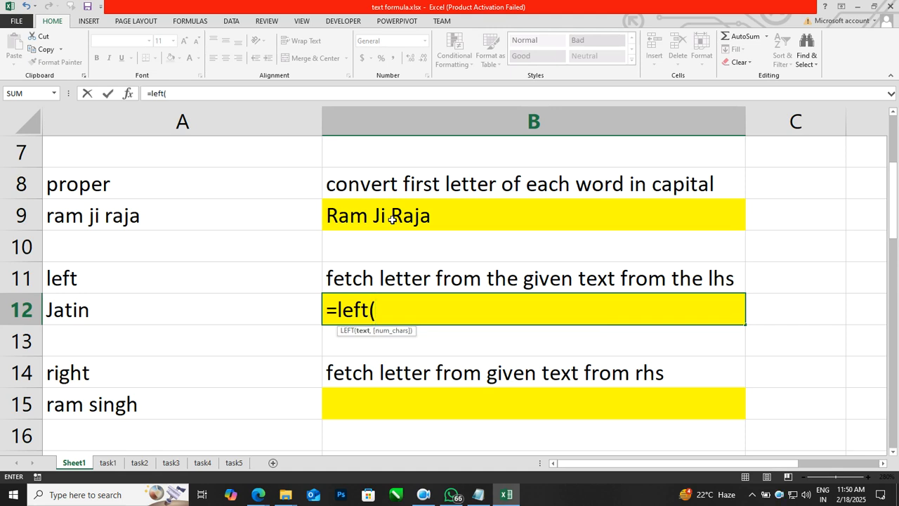
key(Left)
text(,)
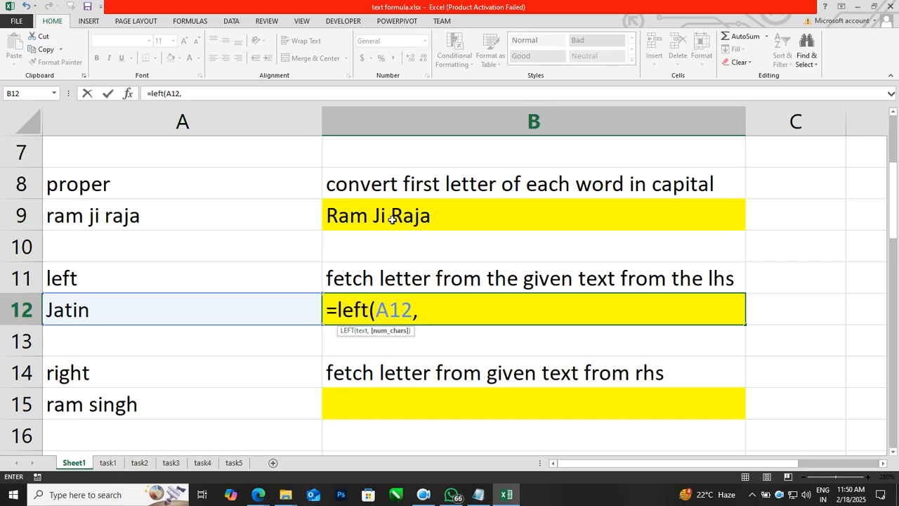
text(1))
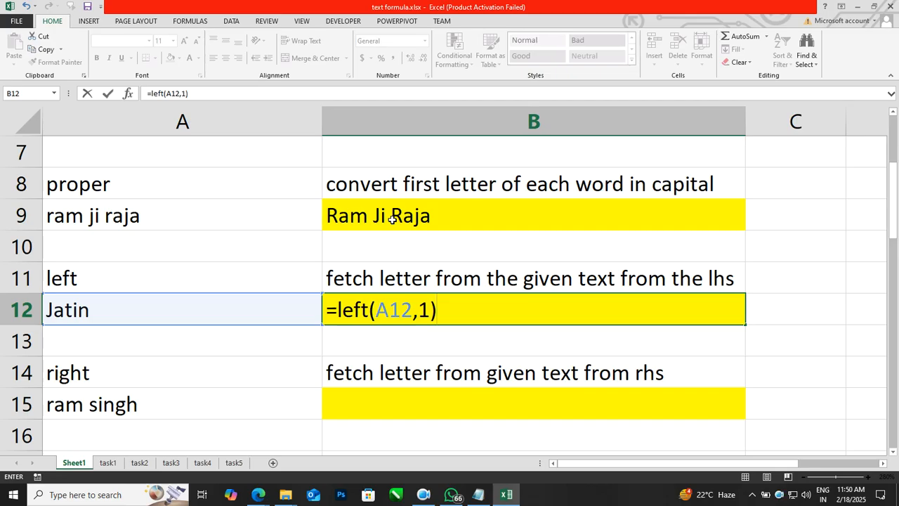
key(Return)
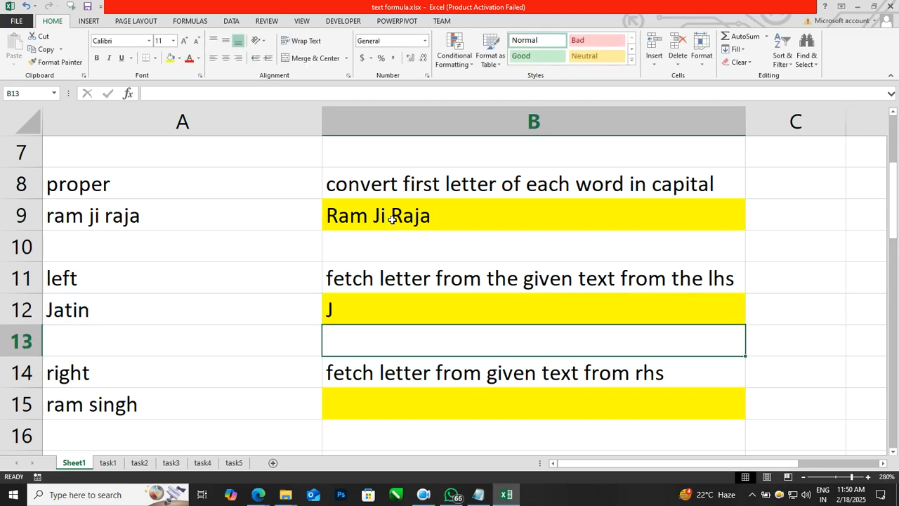
Enter =RIGHT(A15,5) in B15 to return the last five letters of A15's name.
key(Left)
key(Down)
key(Down)
key(Down)
key(Down)
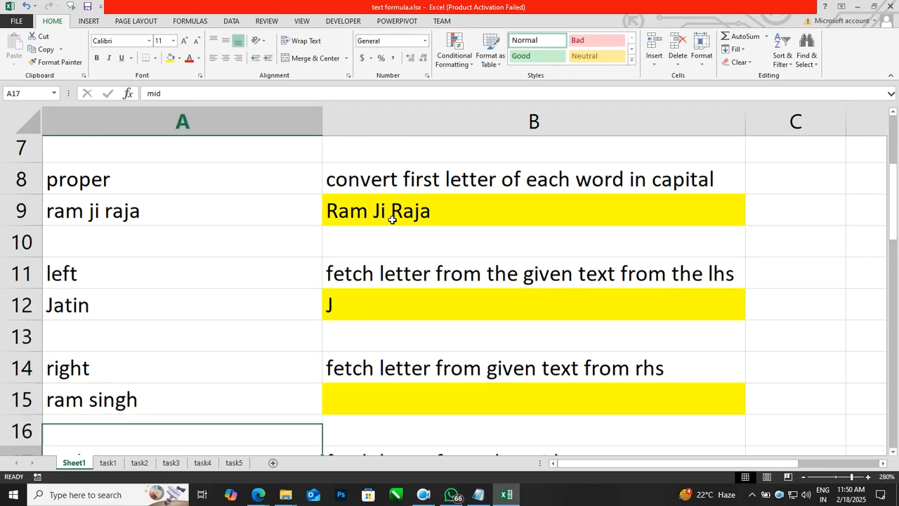
key(Up)
key(Up)
key(Down)
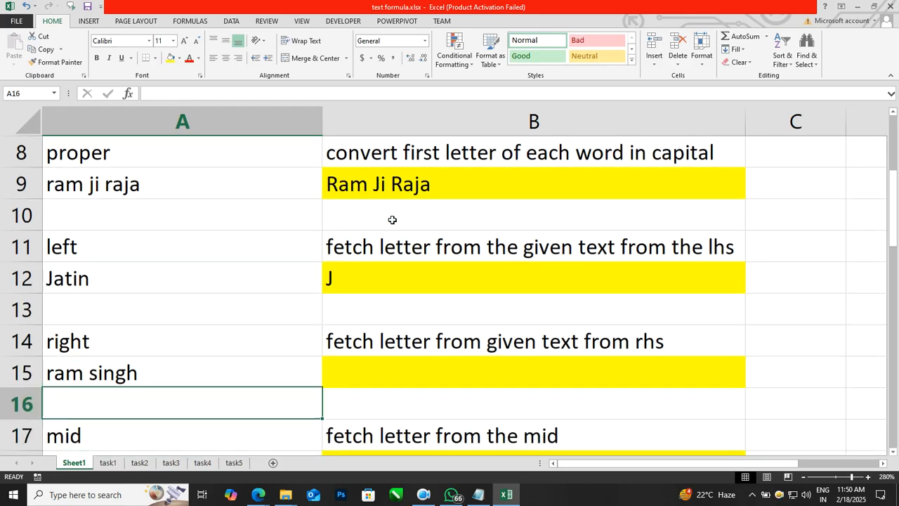
key(Right)
key(Up)
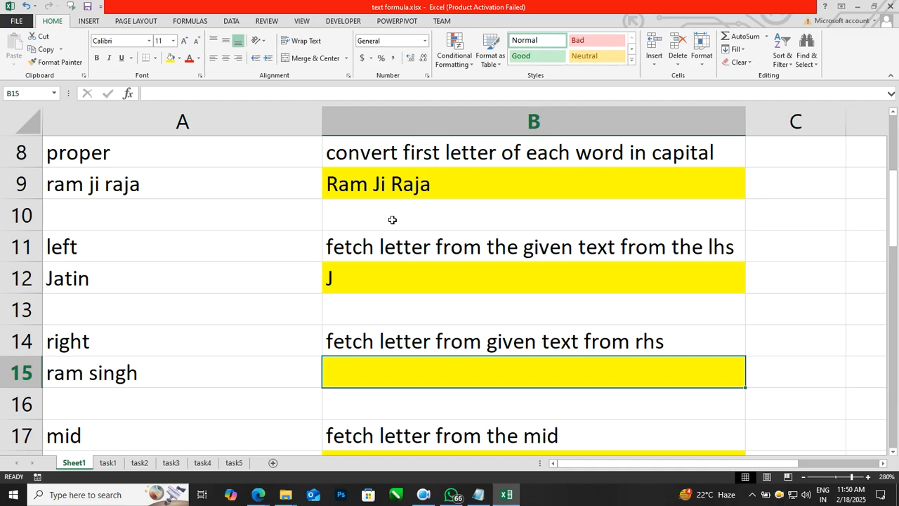
text(=righ)
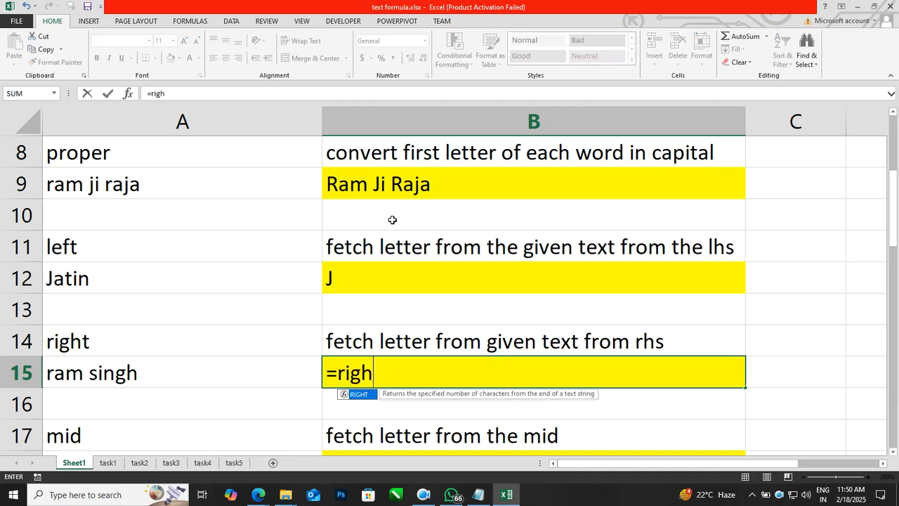
text(t()
key(Left)
text(,)
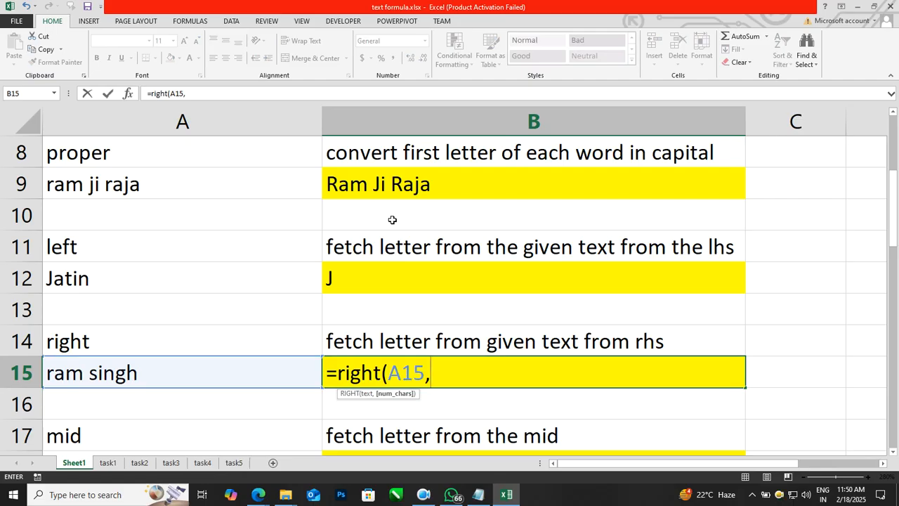
text(5))
key(Return)
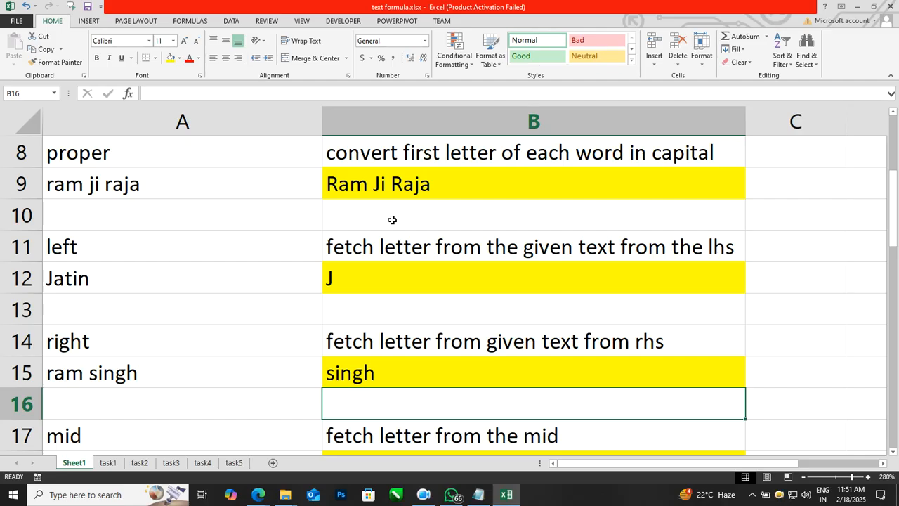
Re-enter =RIGHT(A15,5) in B15 to demonstrate the formula again.
key(Left)
key(Up)
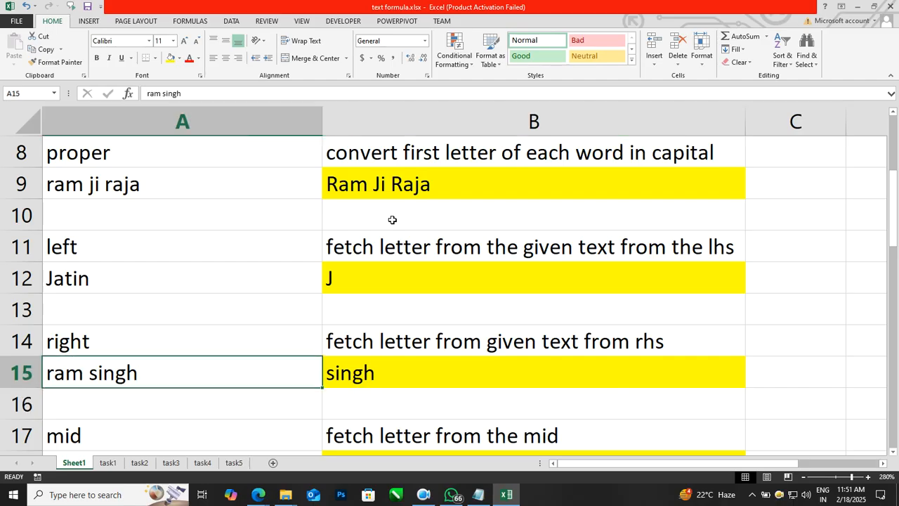
key(Right)
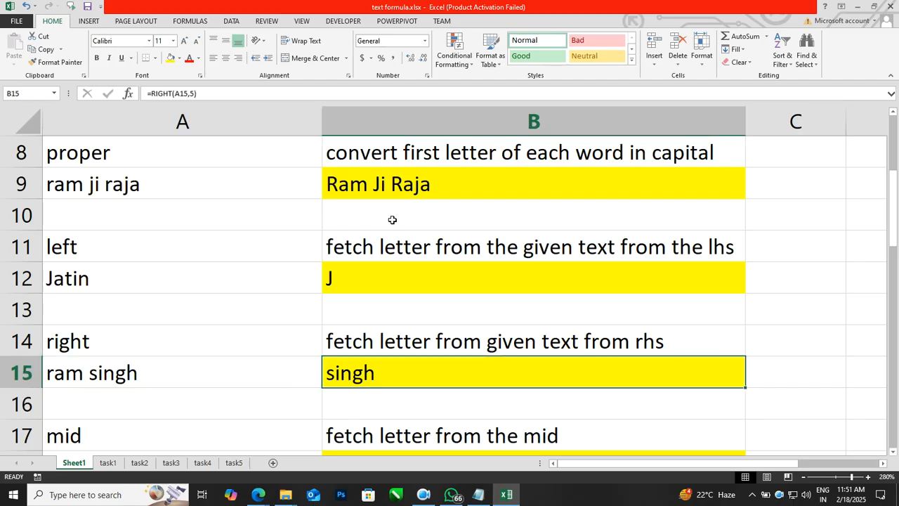
text(=r)
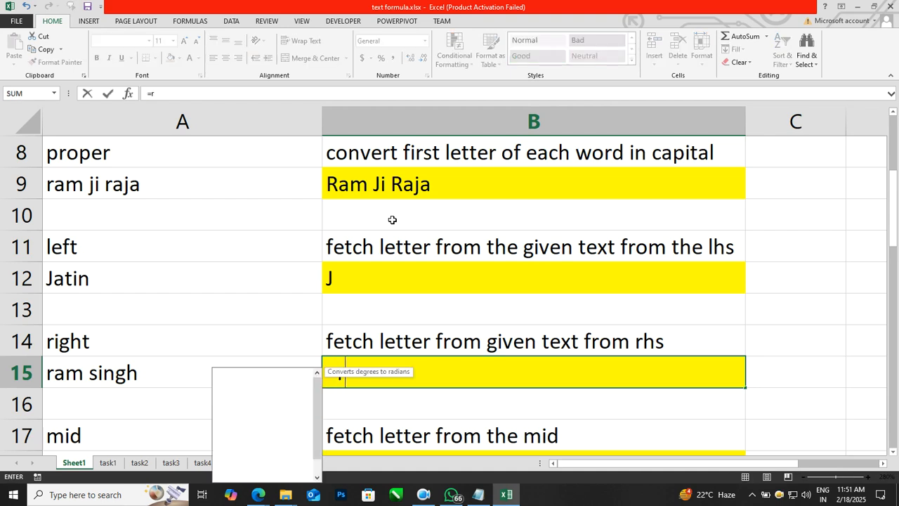
text(ight()
key(Left)
text(,5))
key(Return)
key(Left)
key(Up)
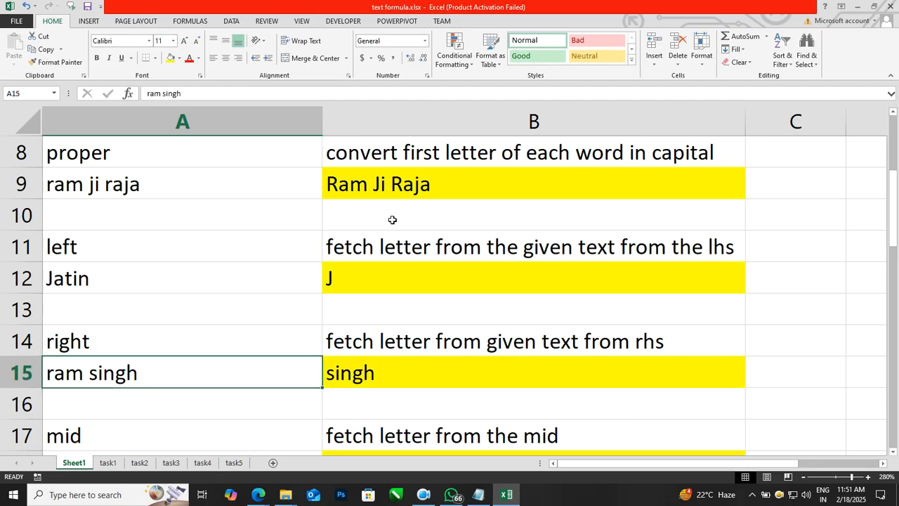
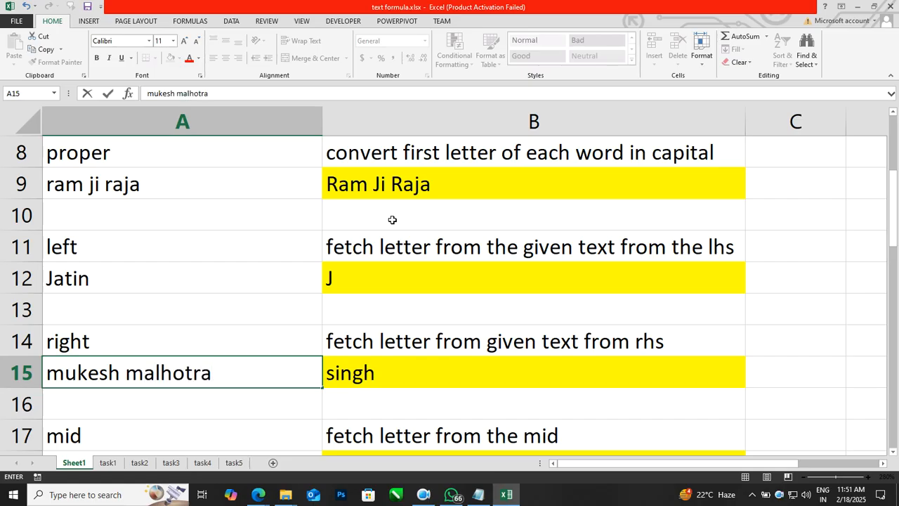
Replace the full name in A15 with a new one so B15 returns its last five letters.
key(Return)
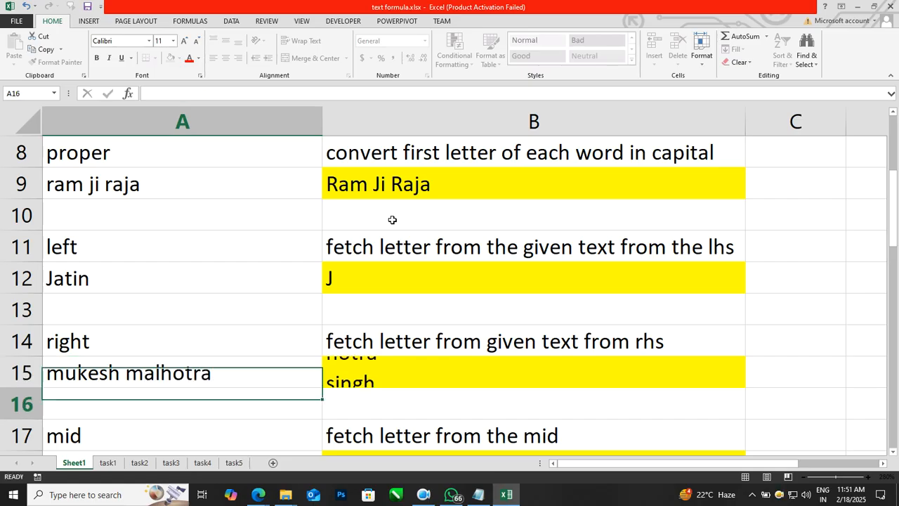
key(Up)
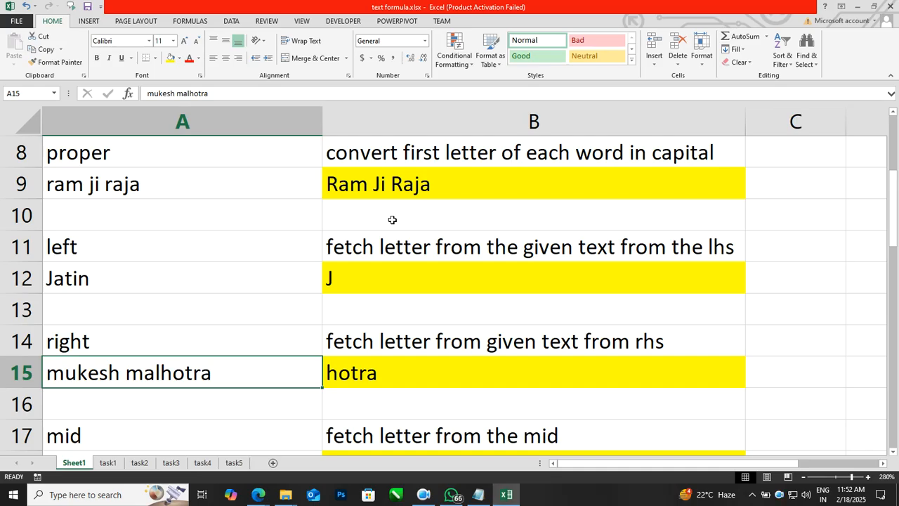
key(Down)
key(Down)
key(Down)
key(Down)
key(Up)
key(Down)
key(Right)
key(Up)
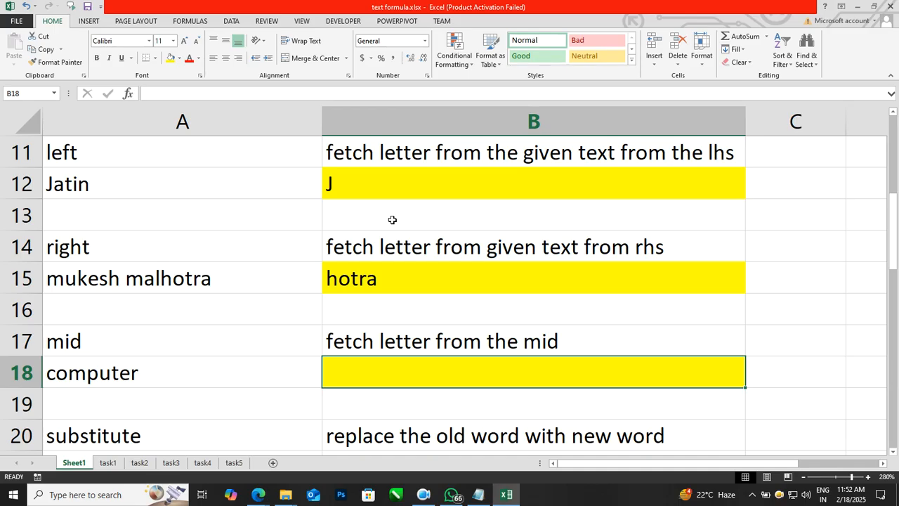
Enter =MID(A18,4,3) in B18 to extract 'ter' from 'computer'.
text(=mid()
key(Left)
text(,)
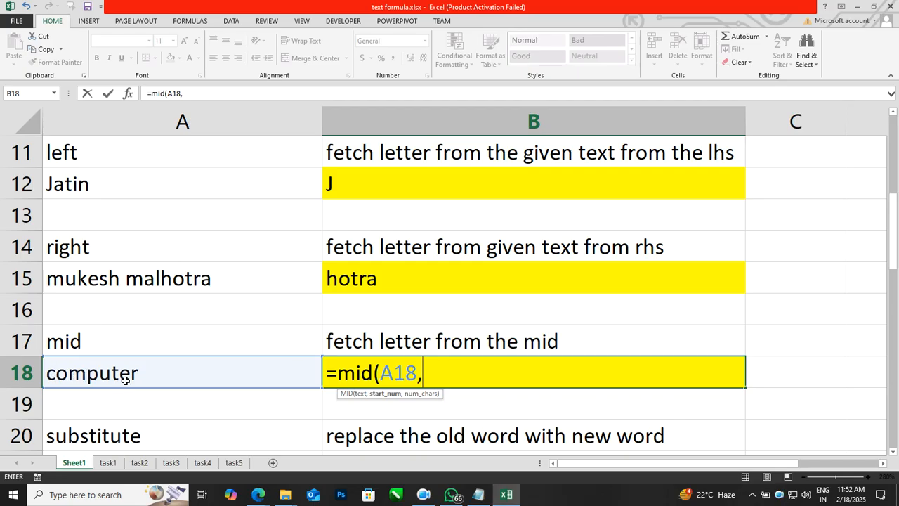
text(4)
text(,)
text(3)
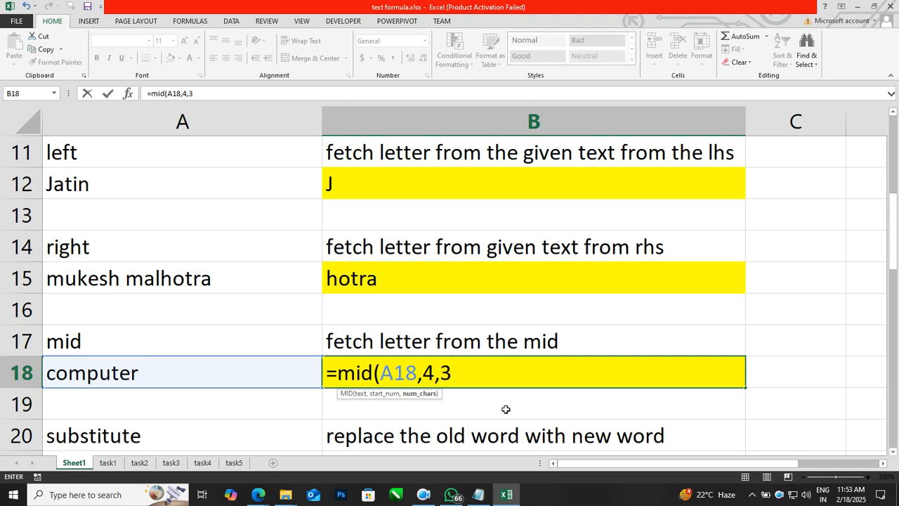
text())
key(Return)
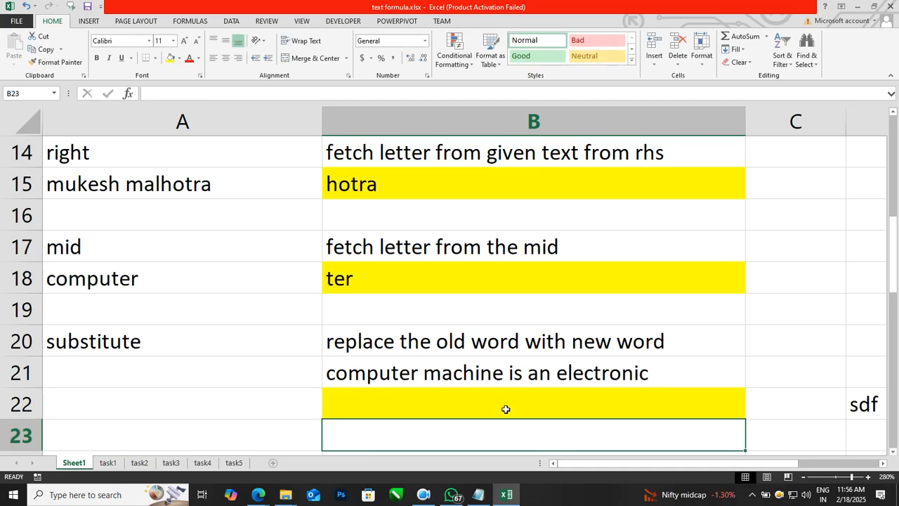
Clear the sample sentence from B21 and paste it back in.
key(Up)
key(shift+Up)
key(ctrl+c)
key(Delete)
key(Down)
key(Up)
key(Up)
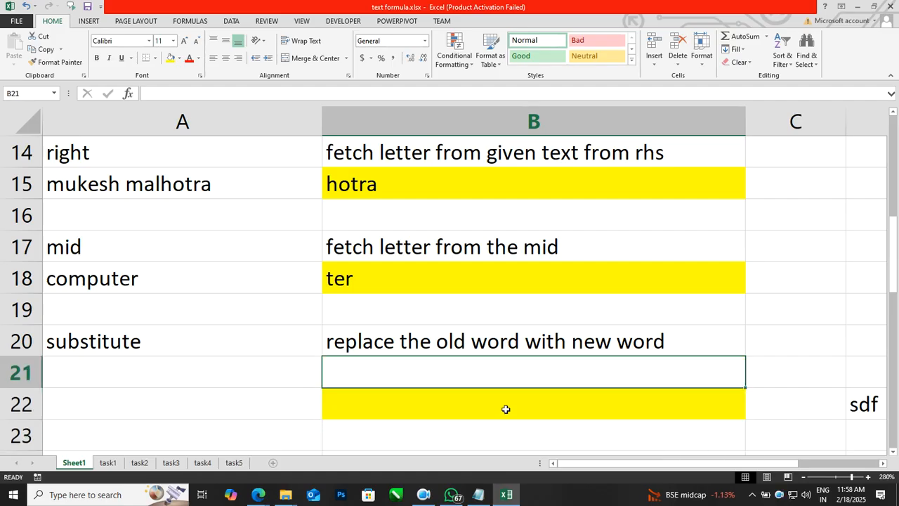
key(Down)
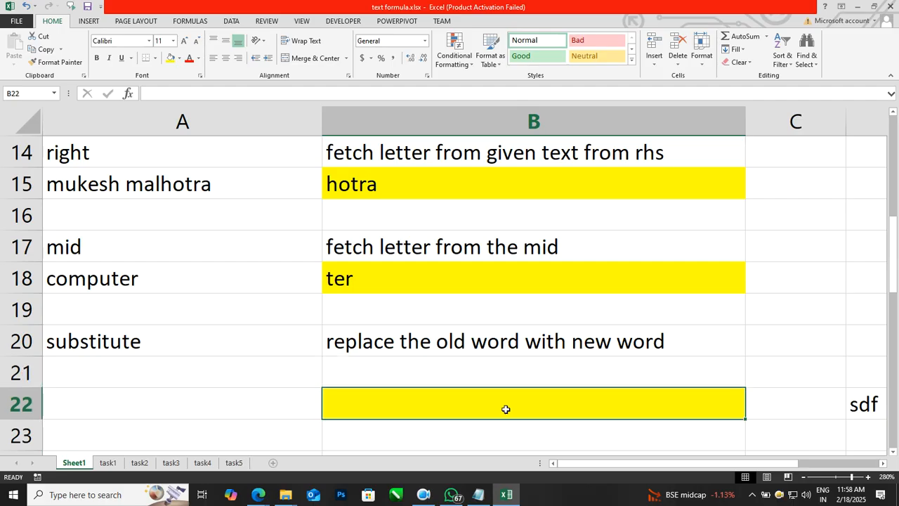
key(Up)
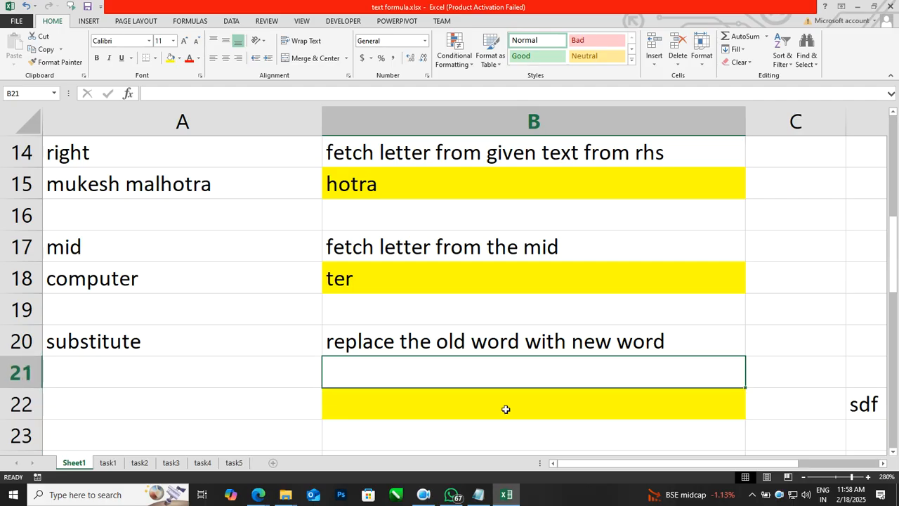
key(ctrl+v)
key(Down)
key(Down)
key(Up)
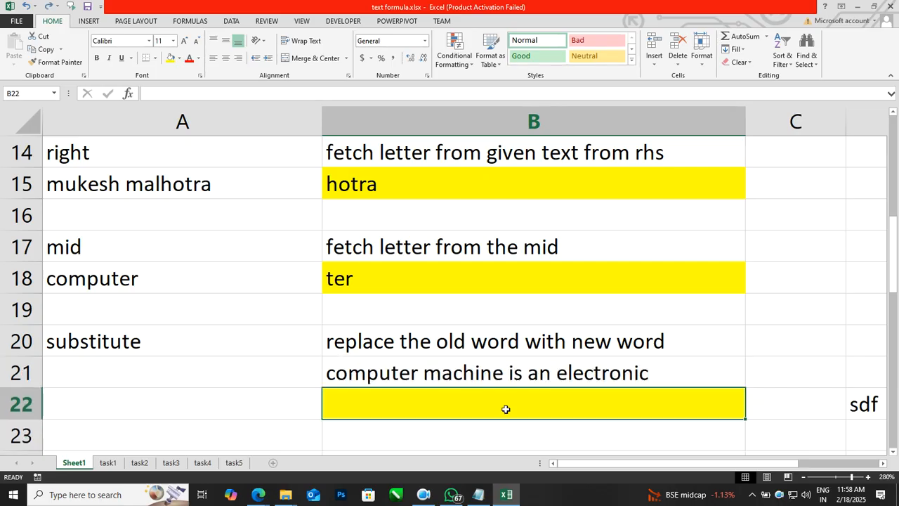
Enter =SUBSTITUTE(B21,"machine","gadget") in B22 to swap machine for gadget.
scroll(660, 405, down, 1)
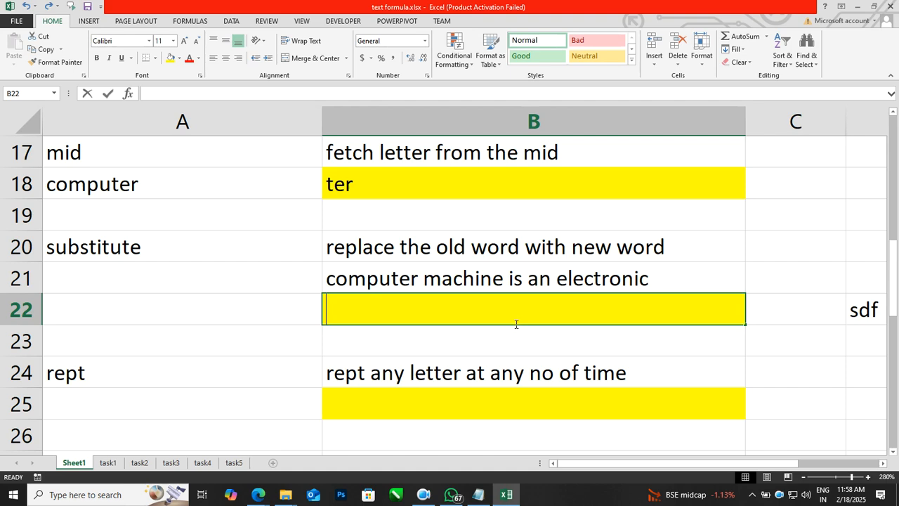
text(=substitute()
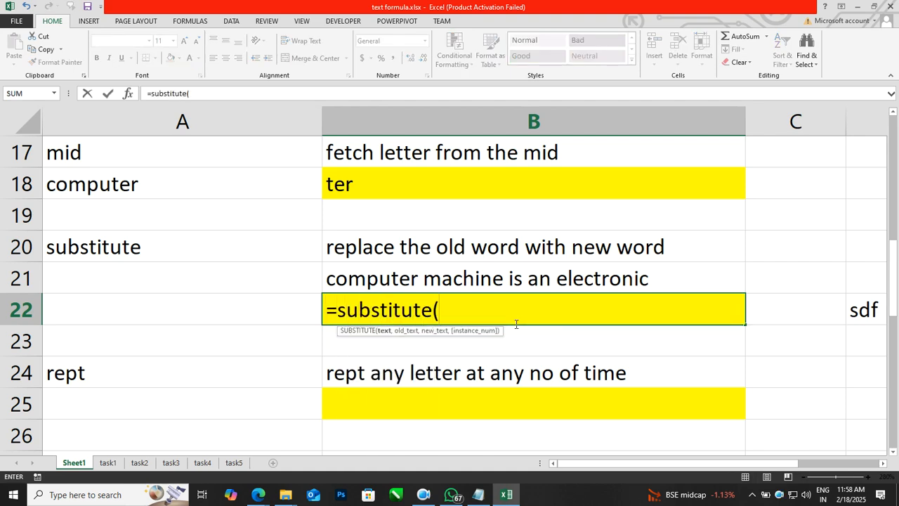
key(Up)
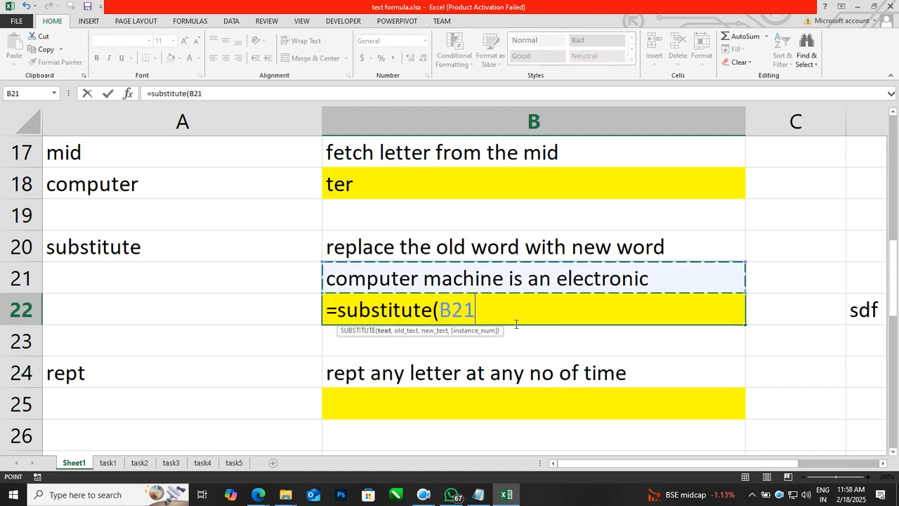
text(,"ma)
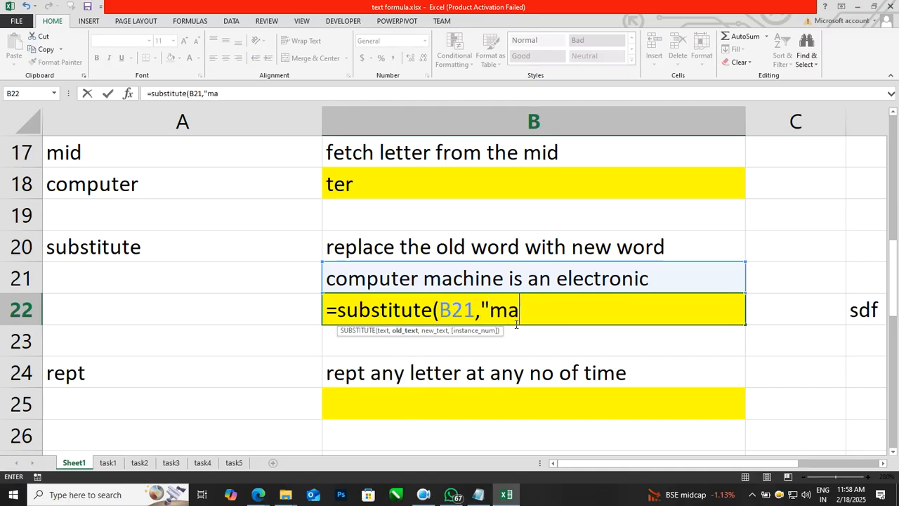
text(chine","gadget)
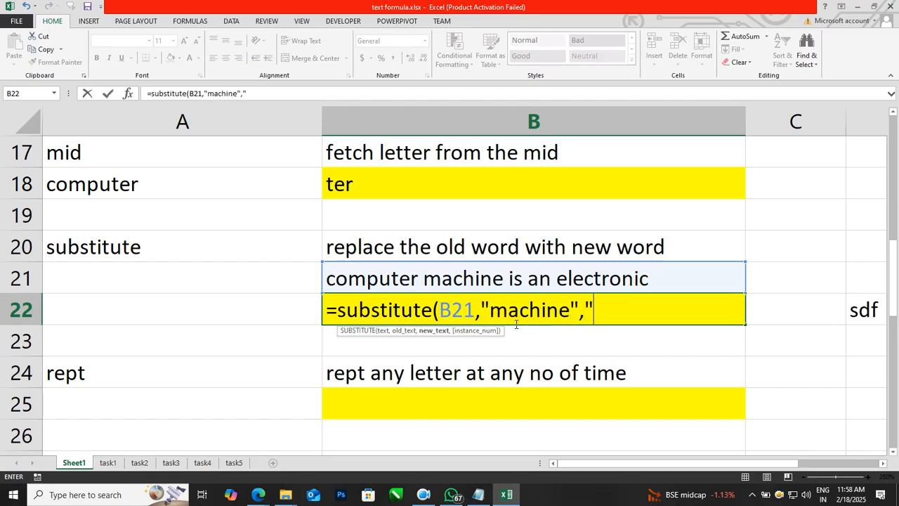
text("))
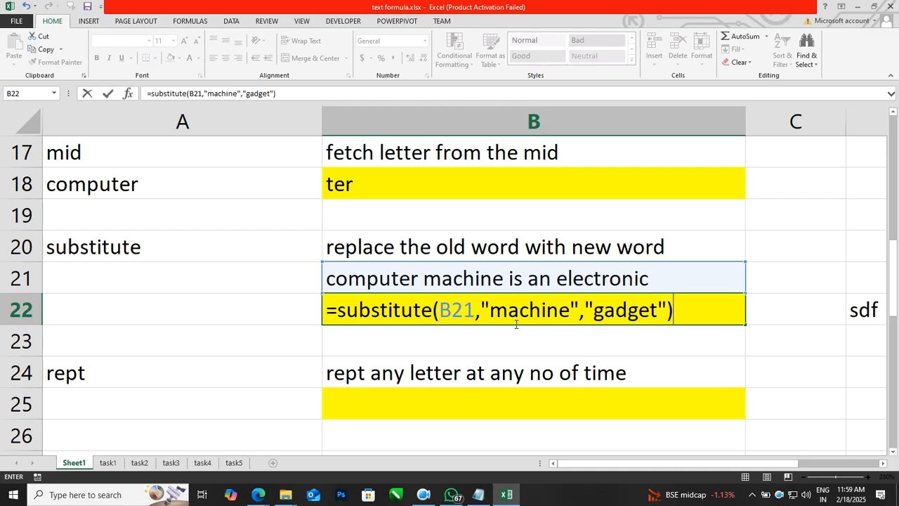
key(Return)
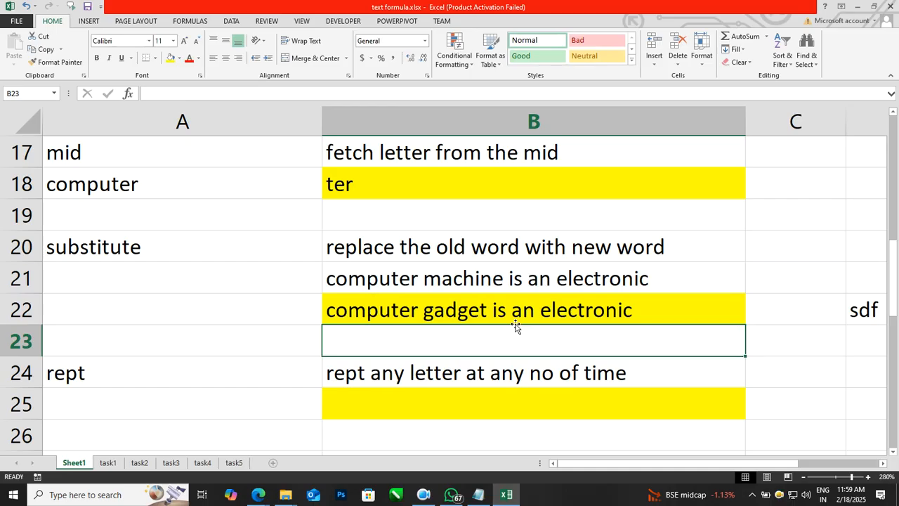
key(Down)
key(Down)
key(Down)
key(Down)
key(Up)
key(Up)
key(Left)
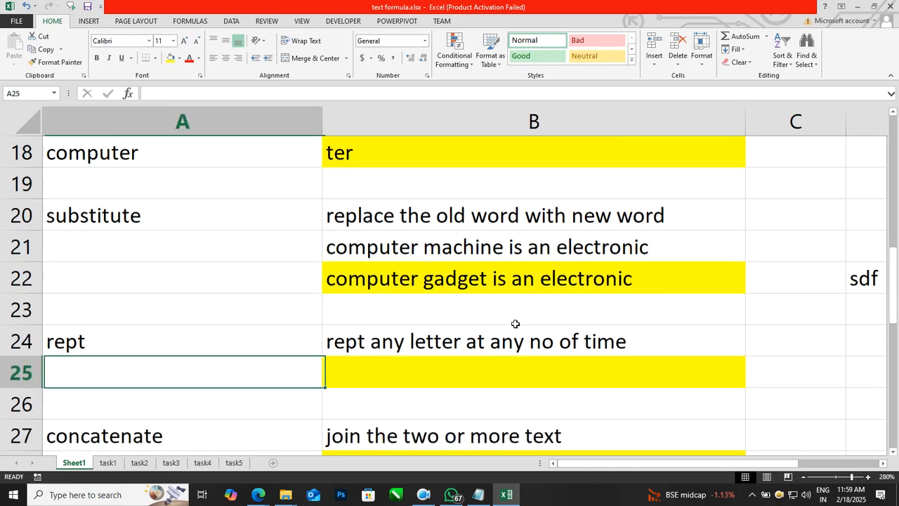
key(Up)
Replace the hand-typed asterisks in B25 with =REPT("*",20), giving twenty asterisks.
key(Down)
key(Right)
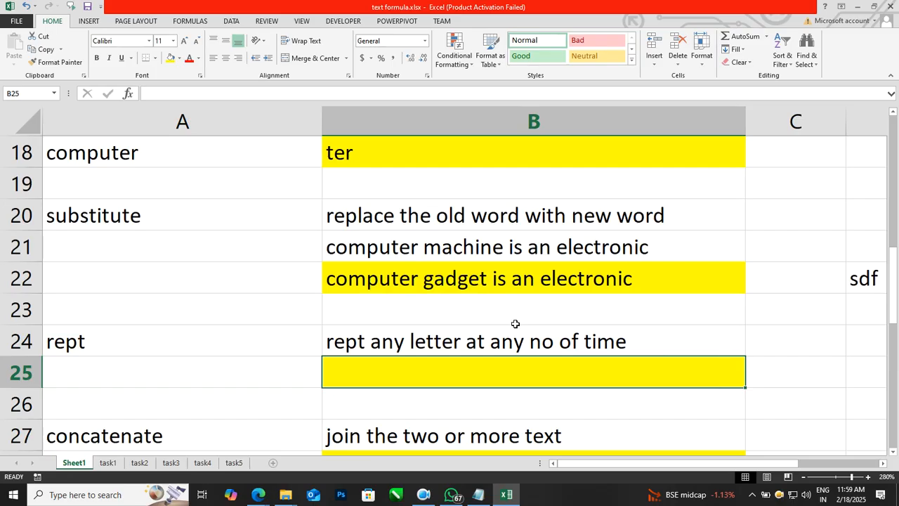
text(*******)
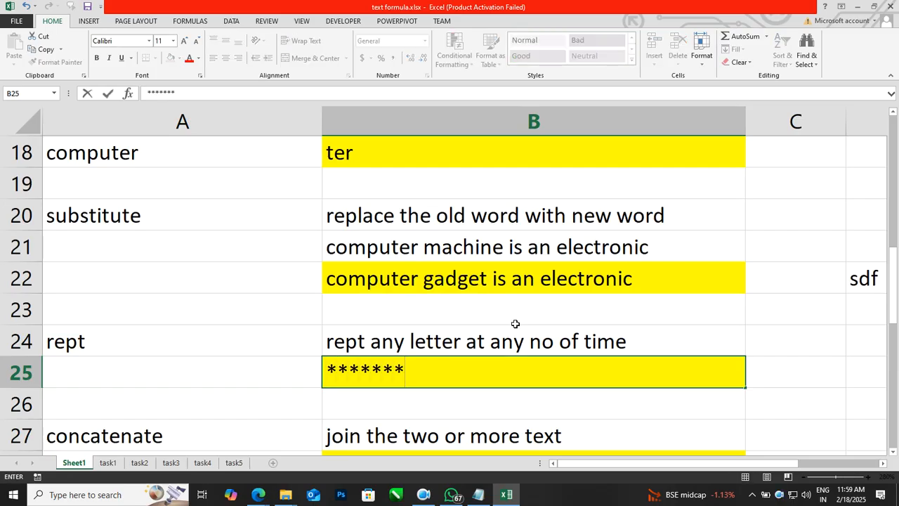
key(BackSpace)
key(BackSpace)
key(BackSpace)
key(BackSpace)
key(BackSpace)
key(BackSpace)
key(BackSpace)
key(Return)
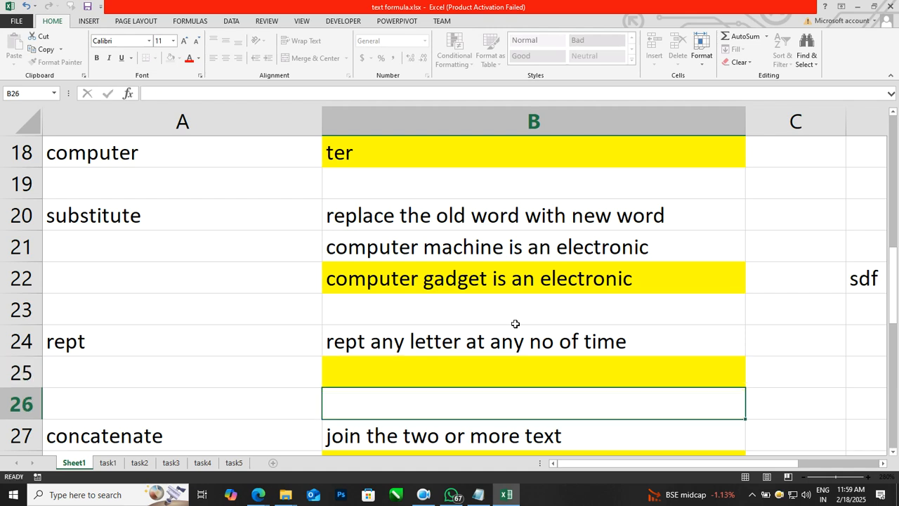
key(Up)
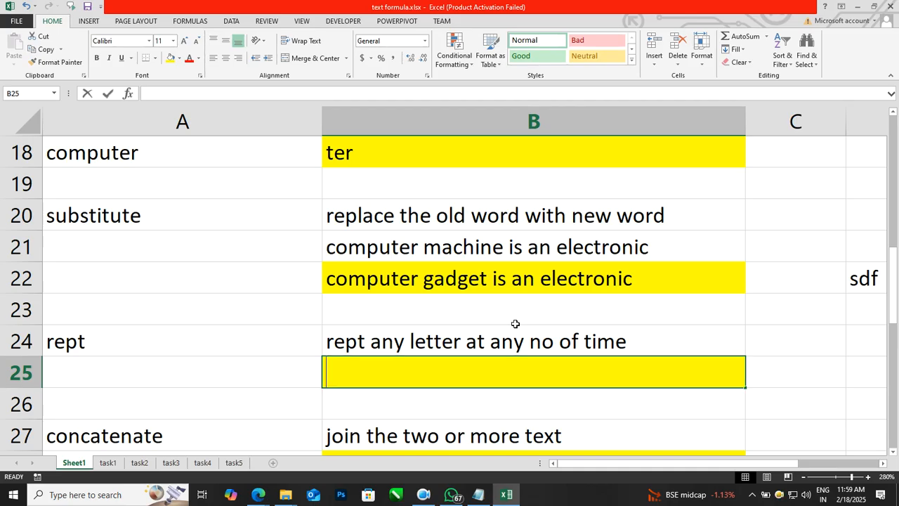
text(=rept()
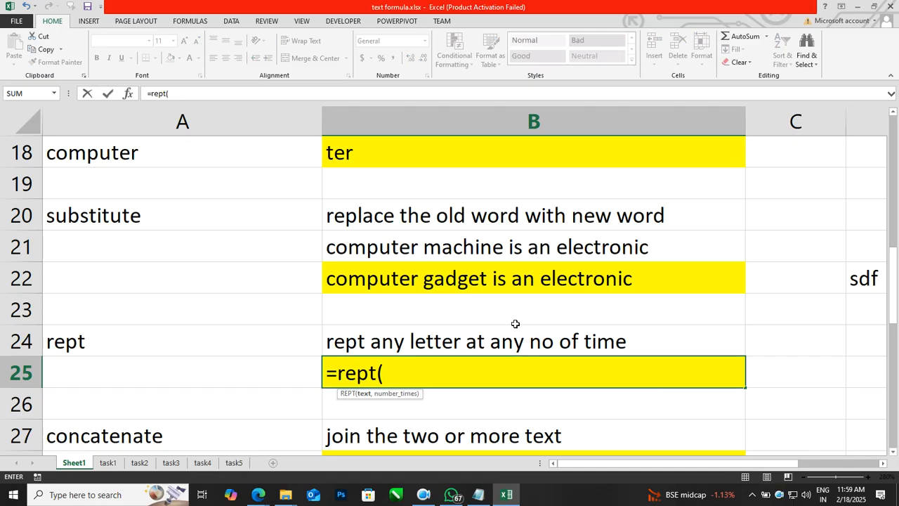
text("*",)
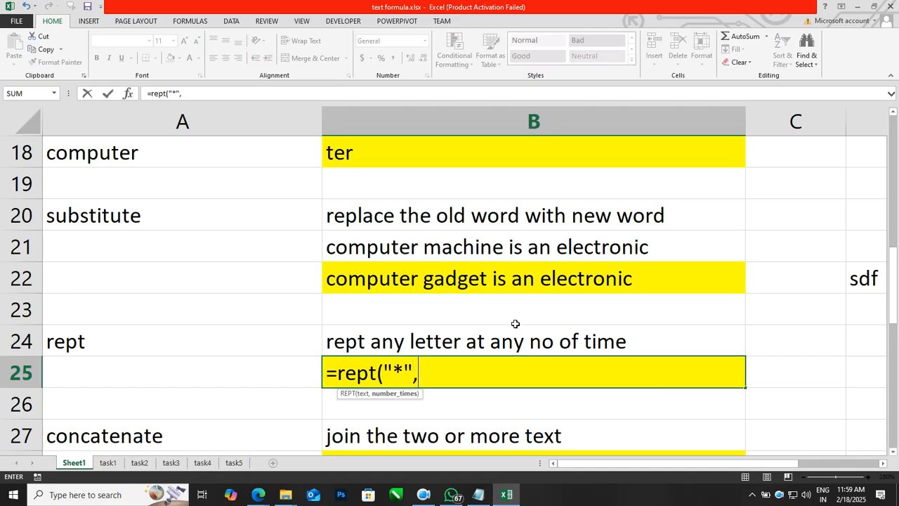
text(20))
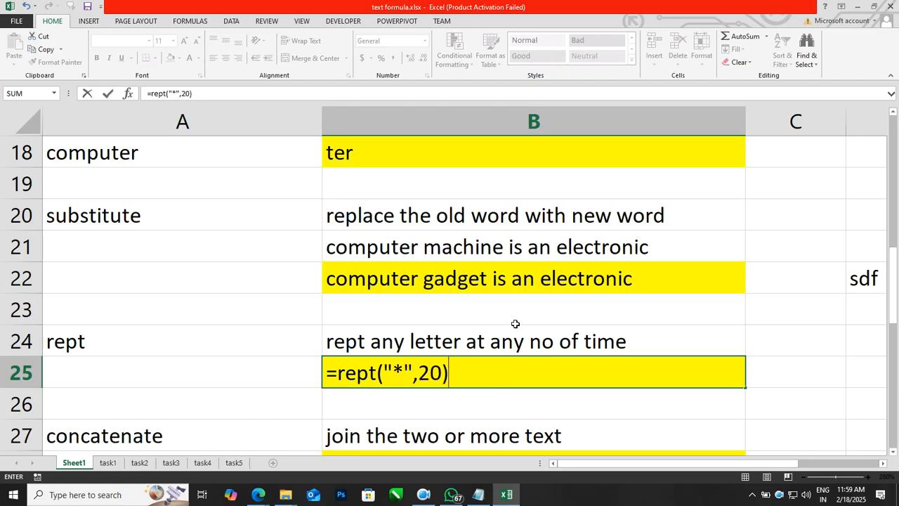
key(Return)
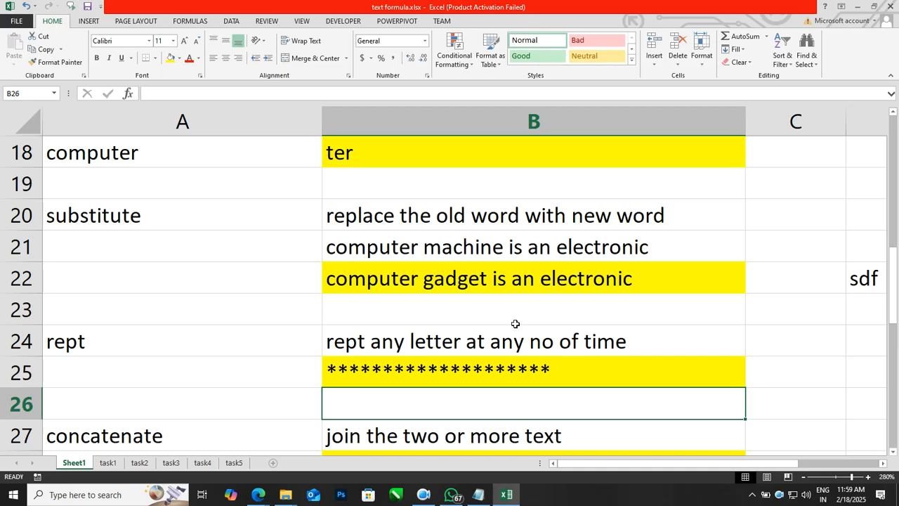
key(Up)
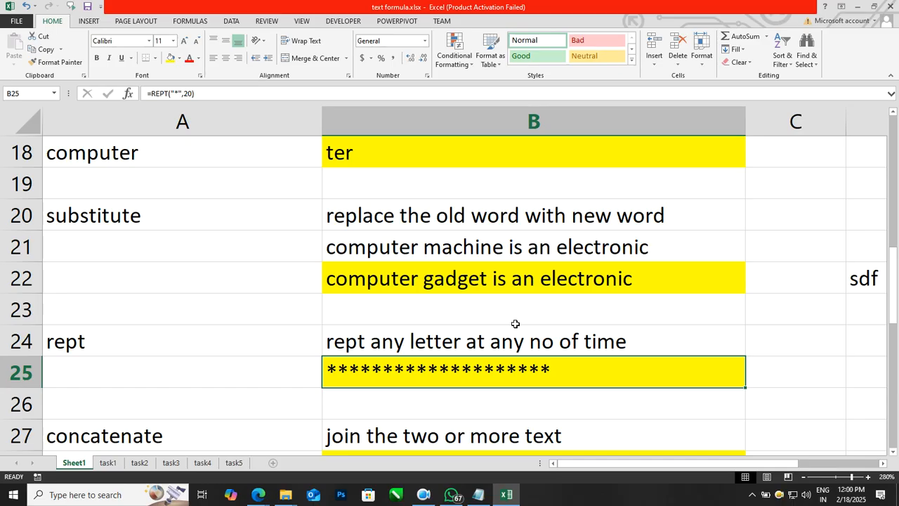
Enter =CONCATENATE(A28," ",A29) in B28 to join tiger and kumar with a space.
scroll(515, 324, down, 3)
scroll(467, 282, up, 1)
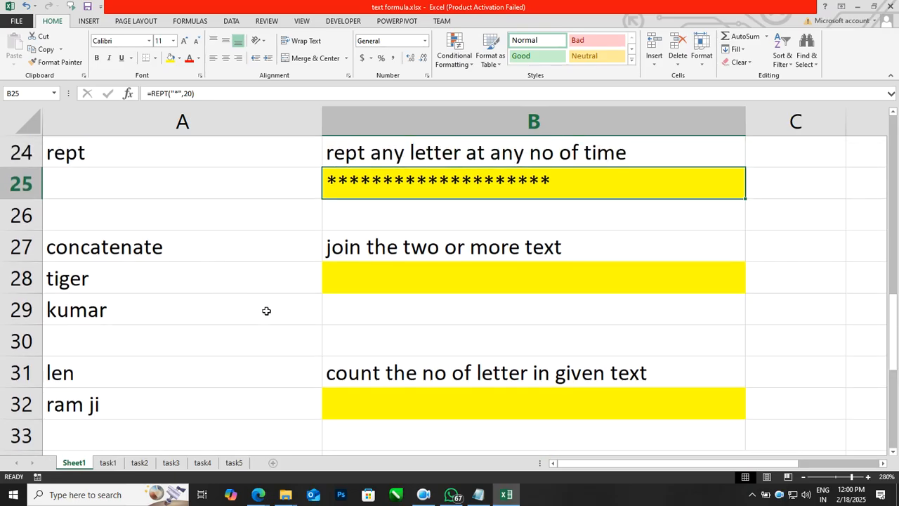
click(355, 282)
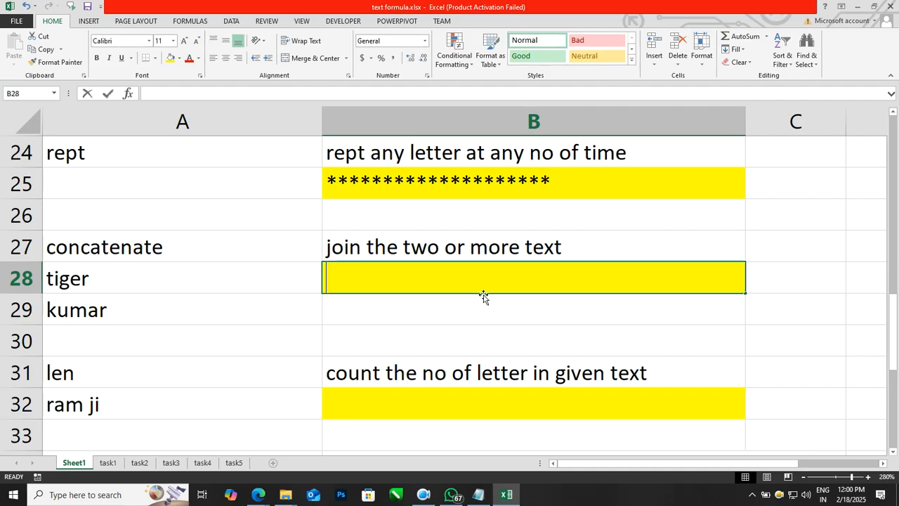
text(=concatenate()
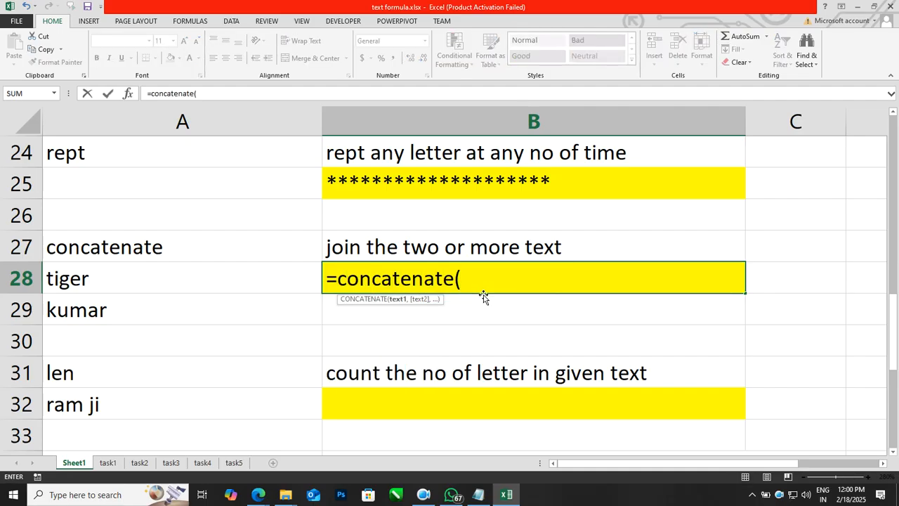
key(Left)
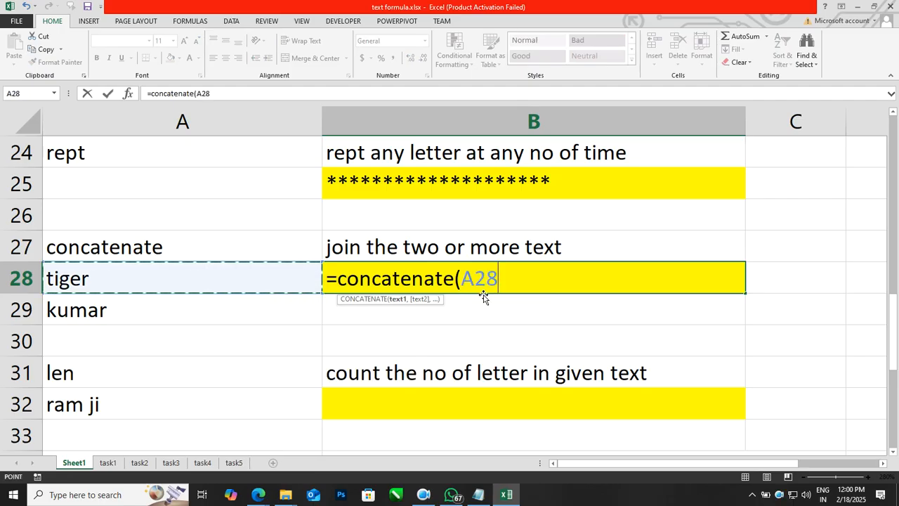
text(,)
key(Left)
key(Down)
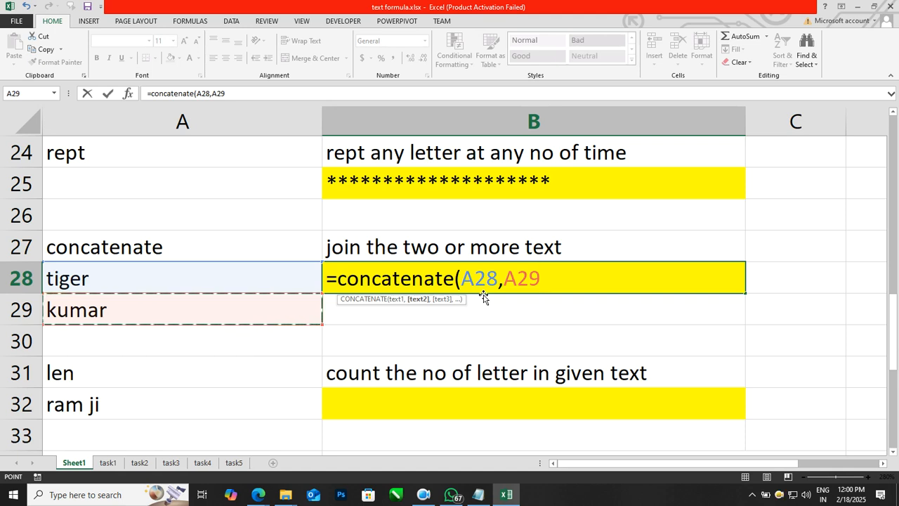
text())
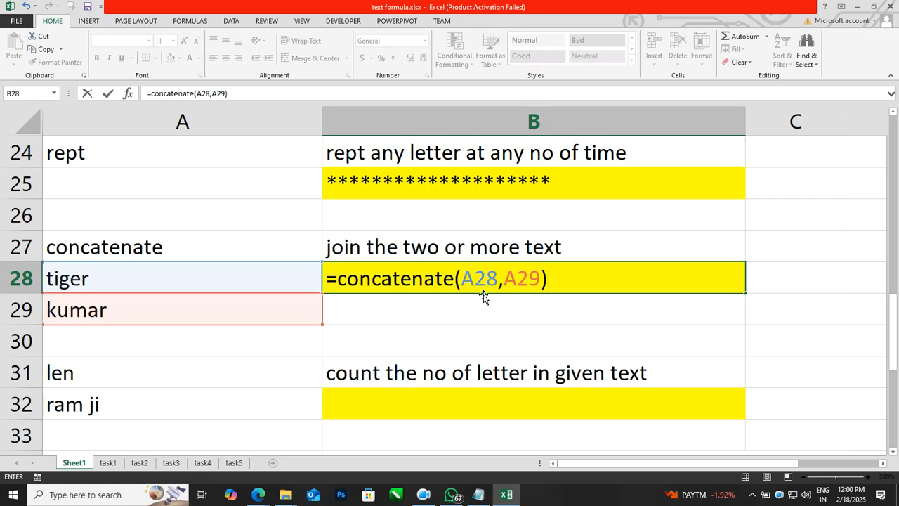
click(503, 280)
text(" ",)
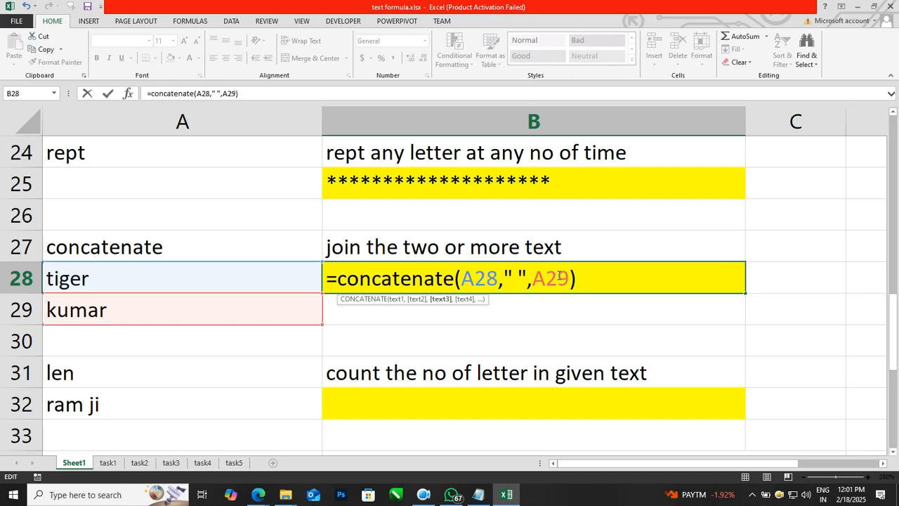
key(Return)
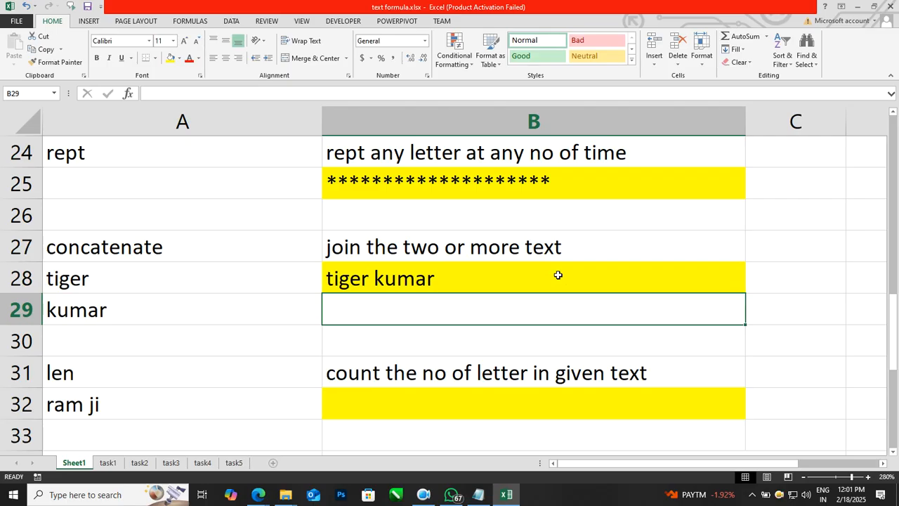
Start retyping the surname in A29.
key(Left)
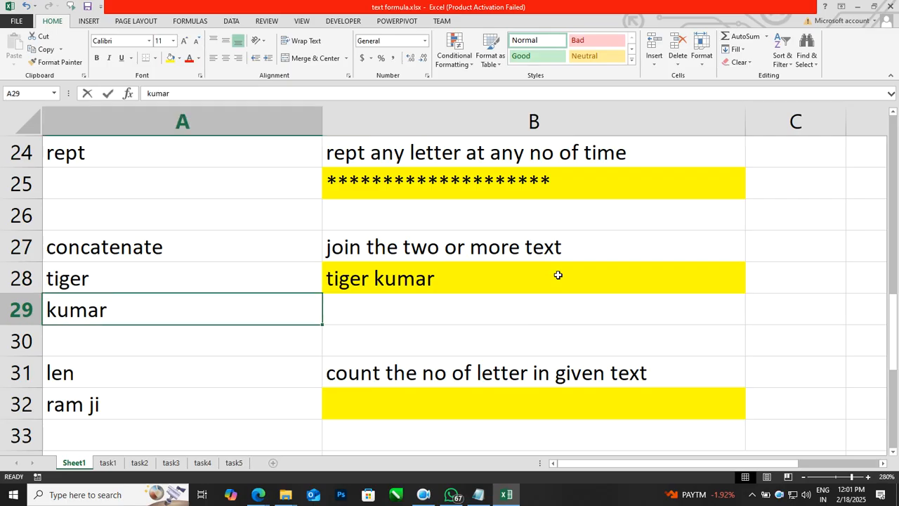
text(shae)
key(BackSpace)
key(BackSpace)
Change A29 to sherrof so B28 reads 'tiger sherrof'.
text(errof)
key(Return)
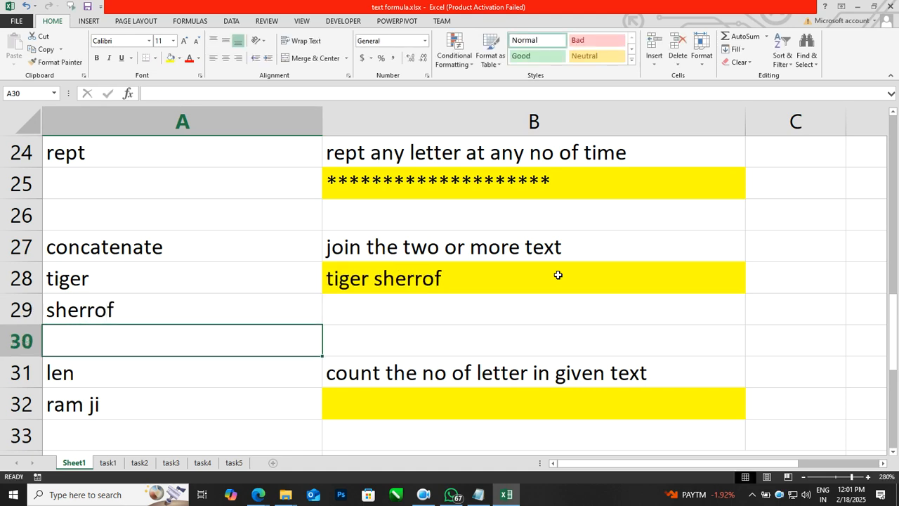
key(Down)
key(Down)
key(Down)
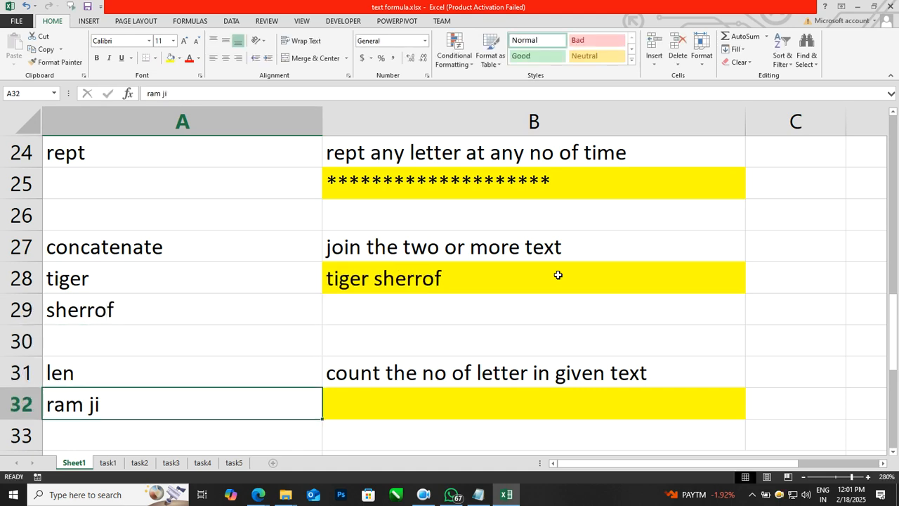
key(Right)
key(Right)
key(Left)
key(Left)
key(Down)
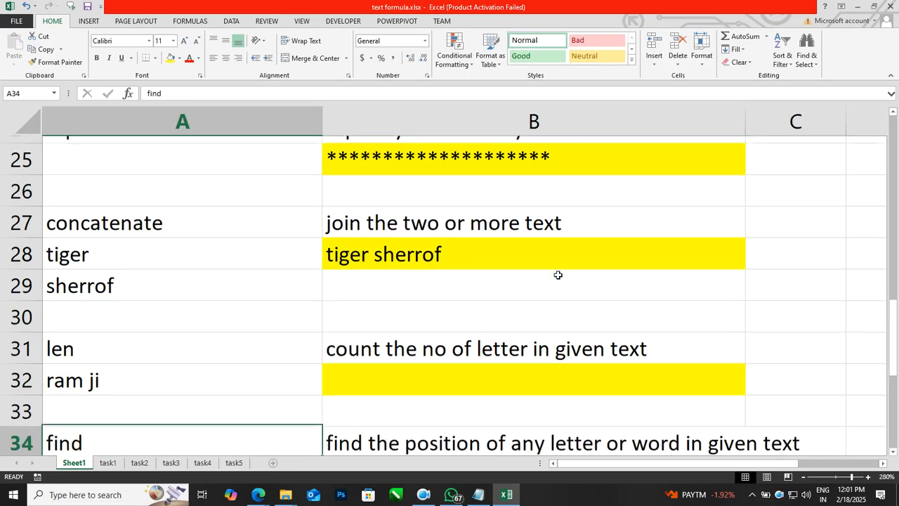
key(Up)
key(Right)
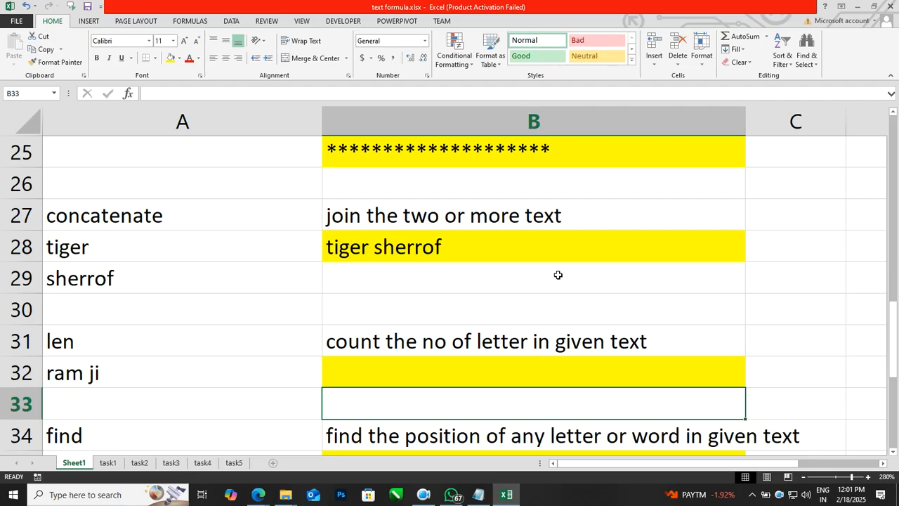
key(Up)
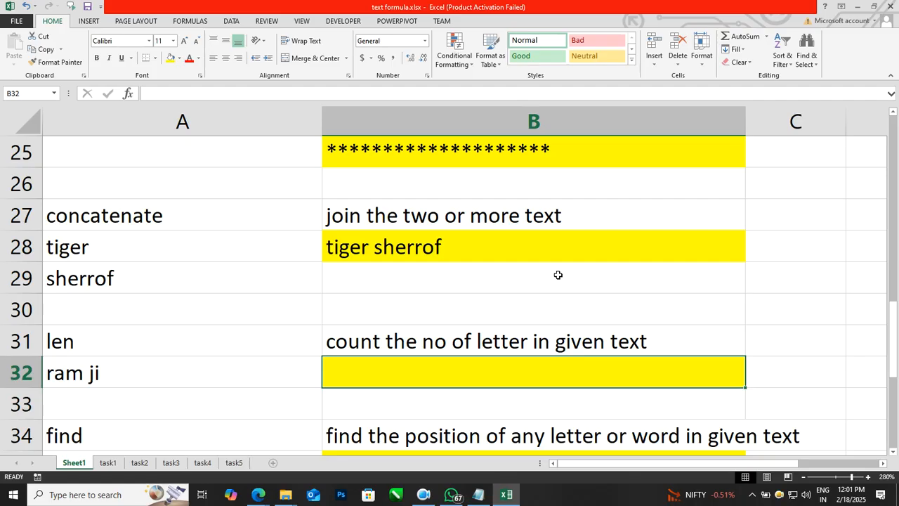
Enter =LEN(A32) in B32 to count the 6 characters of 'ram ji'.
text(=len()
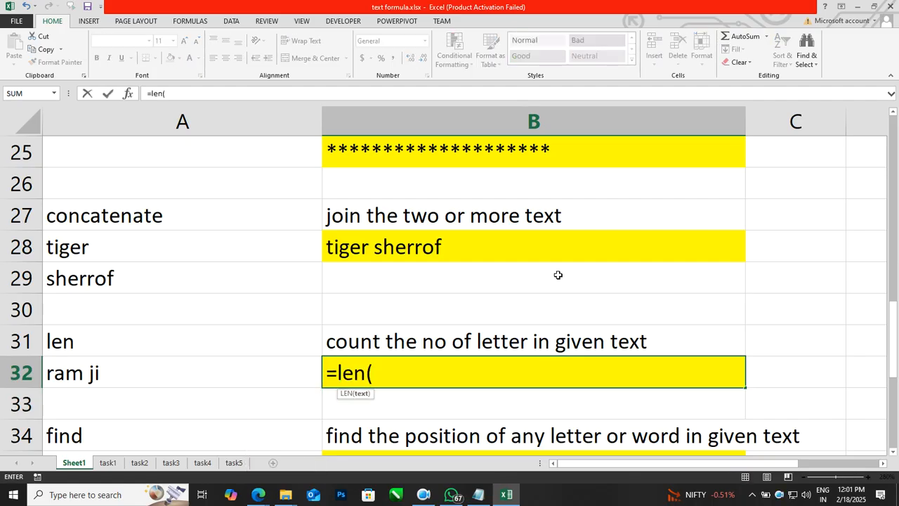
key(Left)
text())
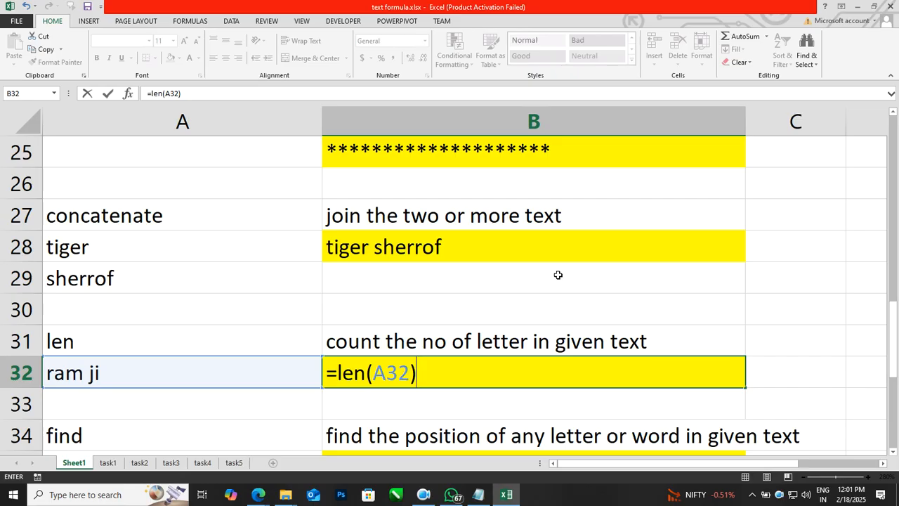
key(Return)
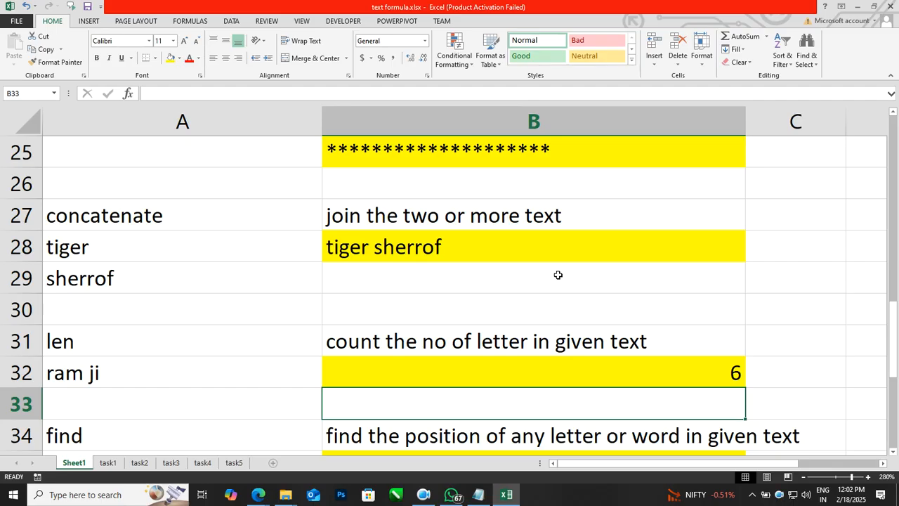
key(Down)
key(Down)
key(Down)
key(Down)
Clear the yellow fill formatting from cell B36.
key(Up)
key(Up)
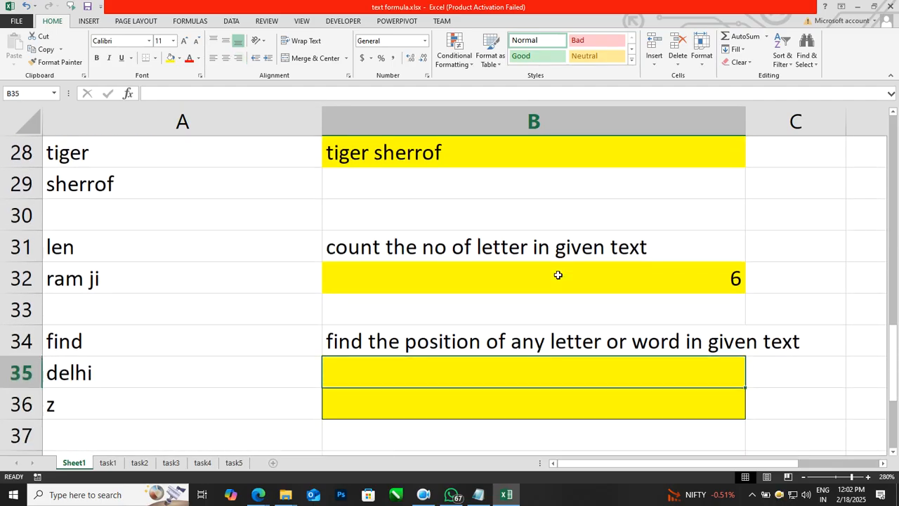
key(Down)
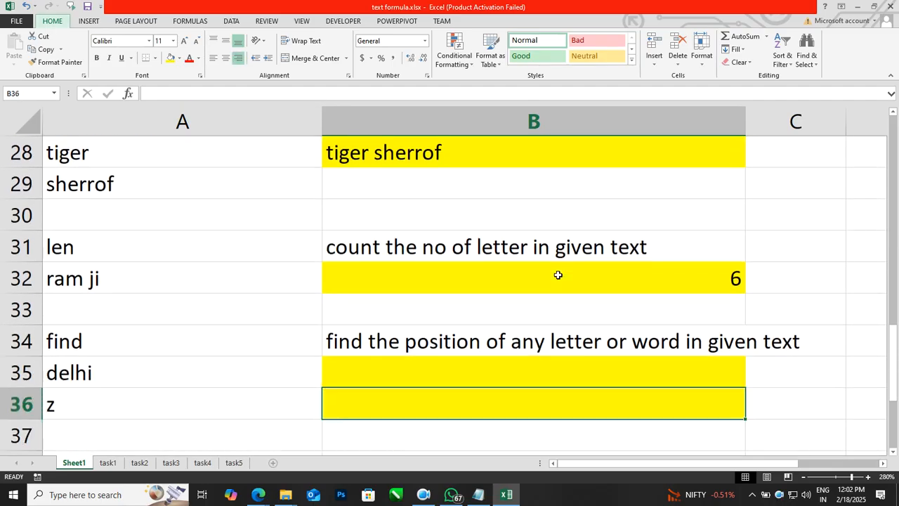
key(alt+h)
key(e)
key(a)
Set the search letter in A36 to e.
key(Up)
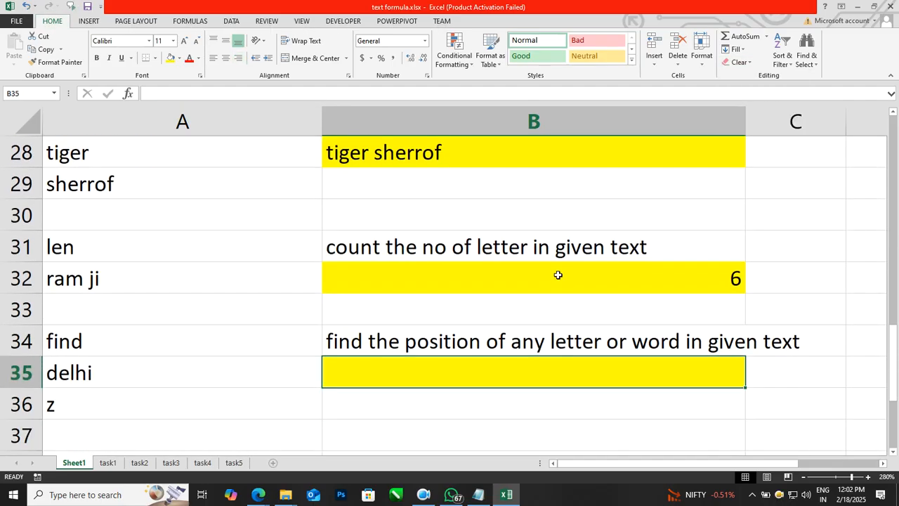
key(Left)
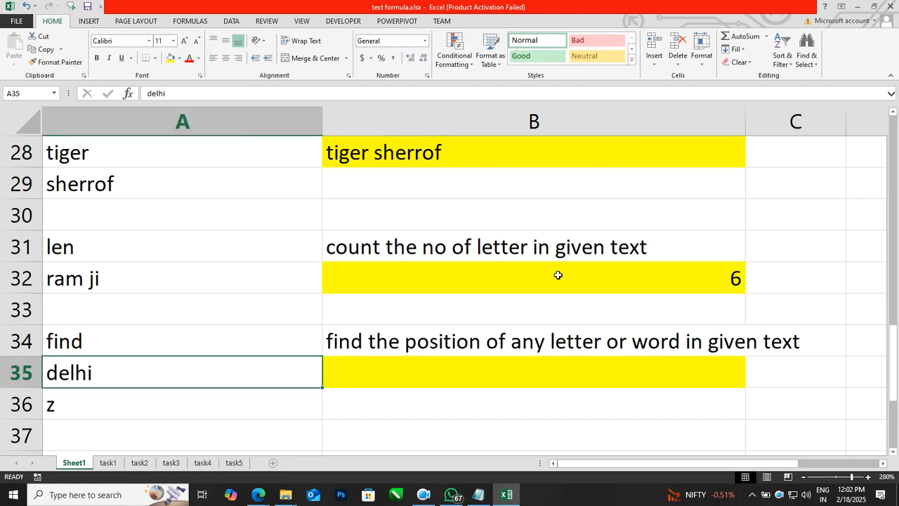
key(Down)
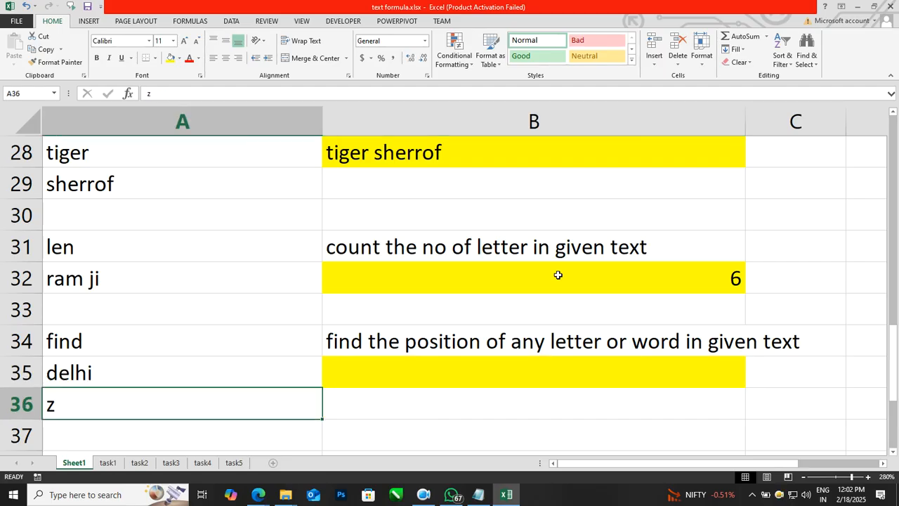
text(e)
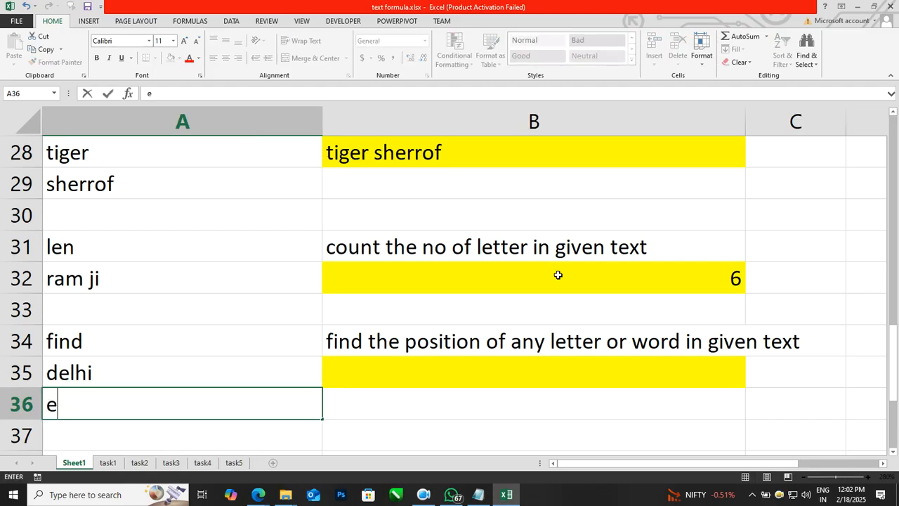
key(Return)
key(Up)
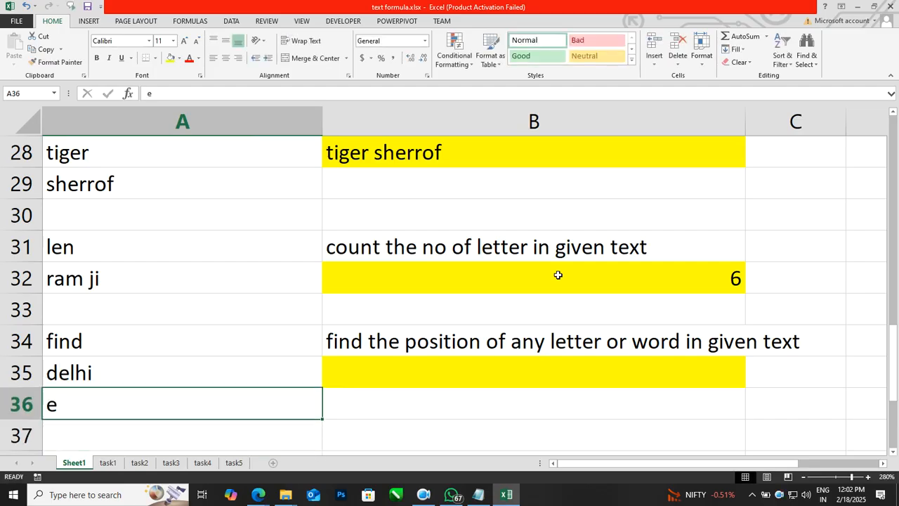
key(Right)
key(Up)
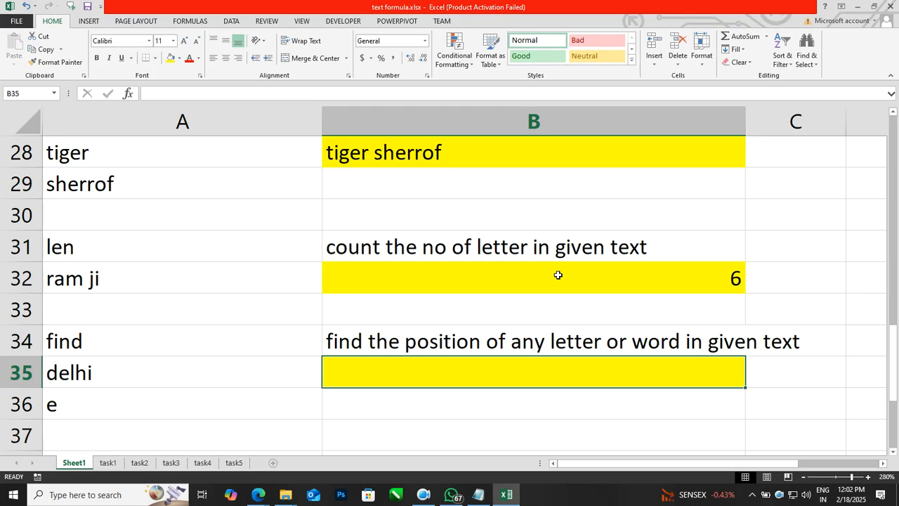
Enter =FIND(A36,A35) in B35, returning 2 for e in delhi.
text(=find()
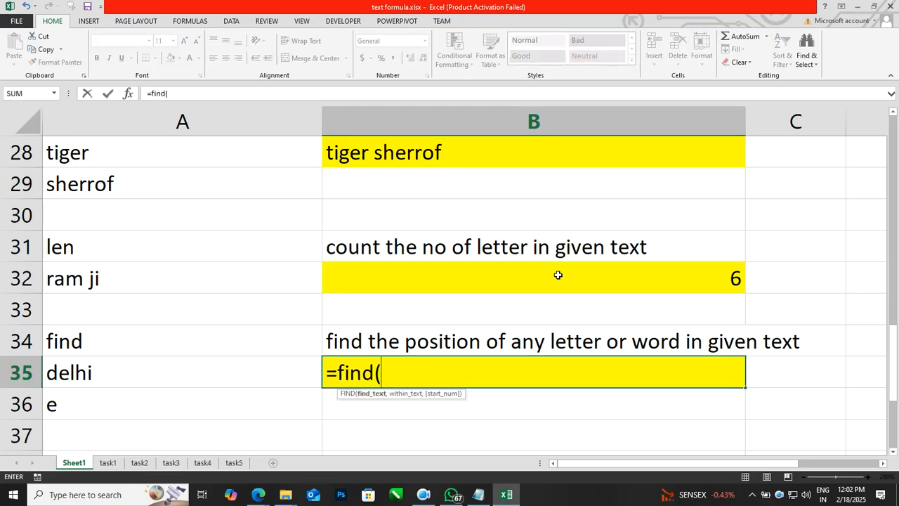
key(Left)
key(Down)
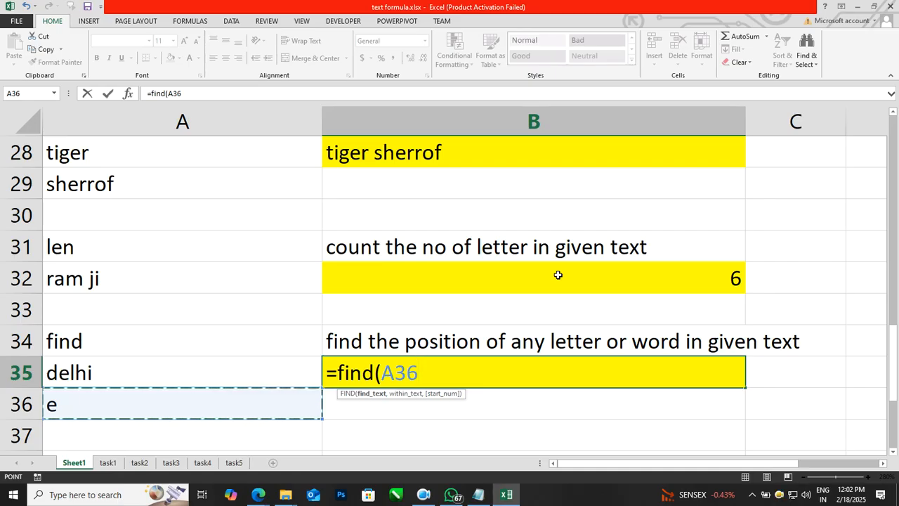
text(,)
key(Left)
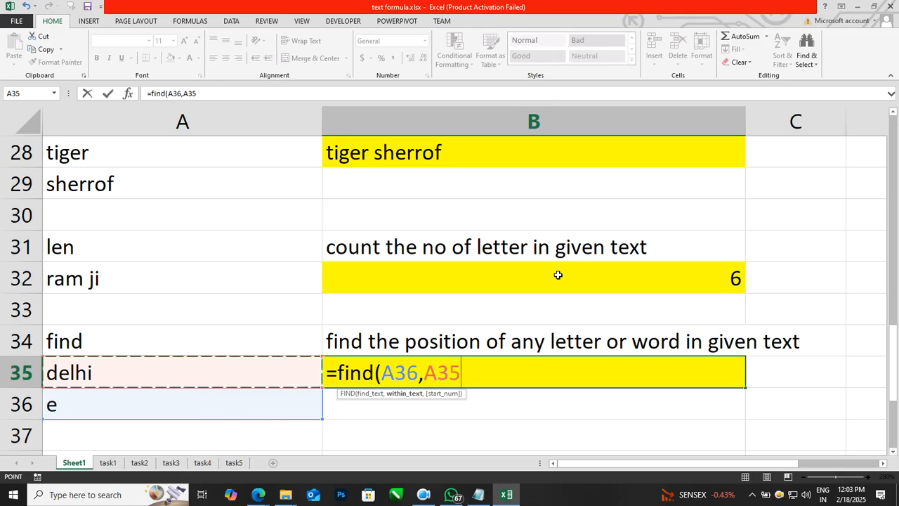
text())
key(Return)
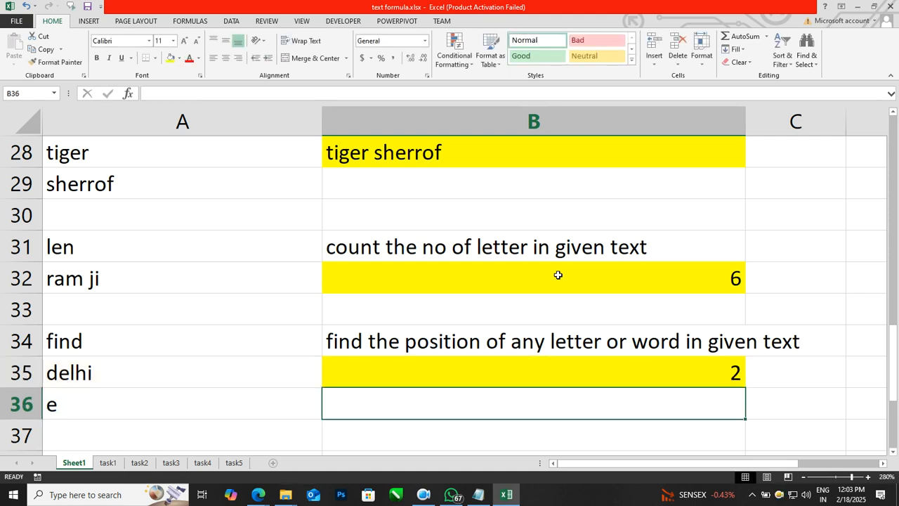
Change A36 to i, so B35's FIND result becomes 5.
key(Left)
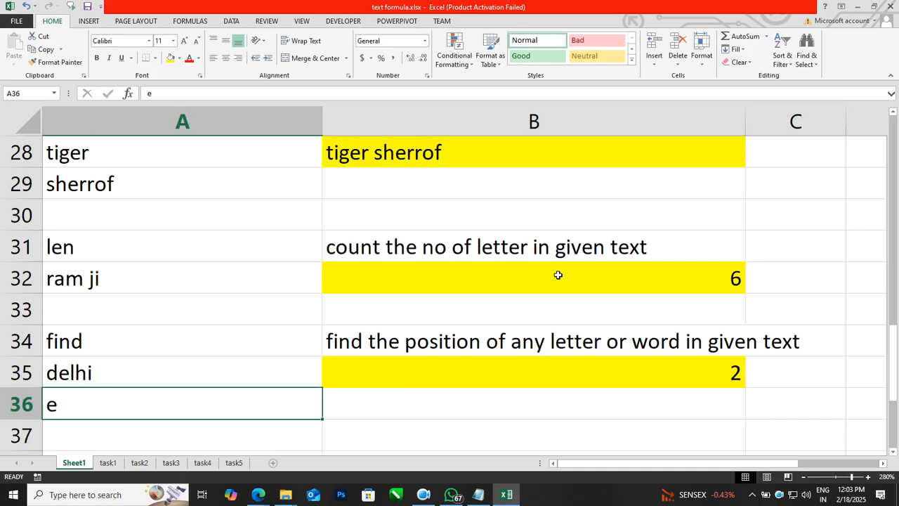
text(i)
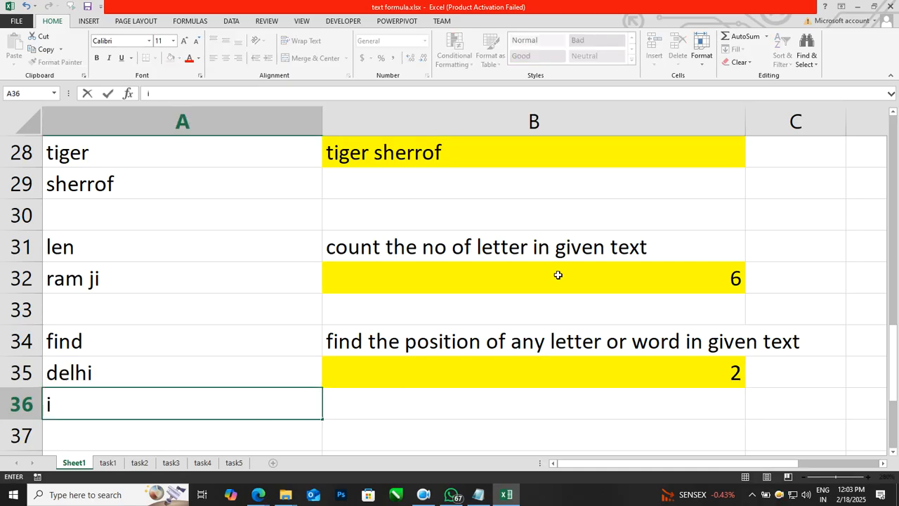
key(Return)
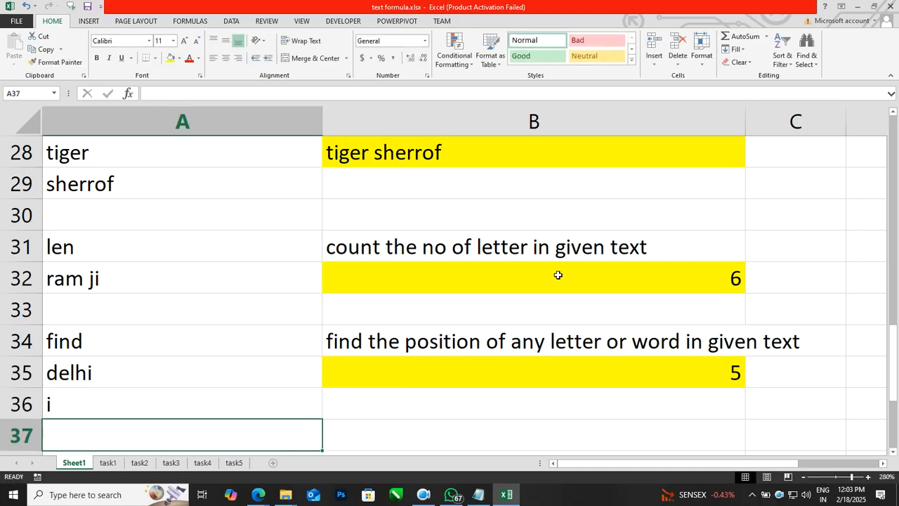
Change A36 to z, which is absent, so B35 shows #VALUE!
key(Up)
text(z)
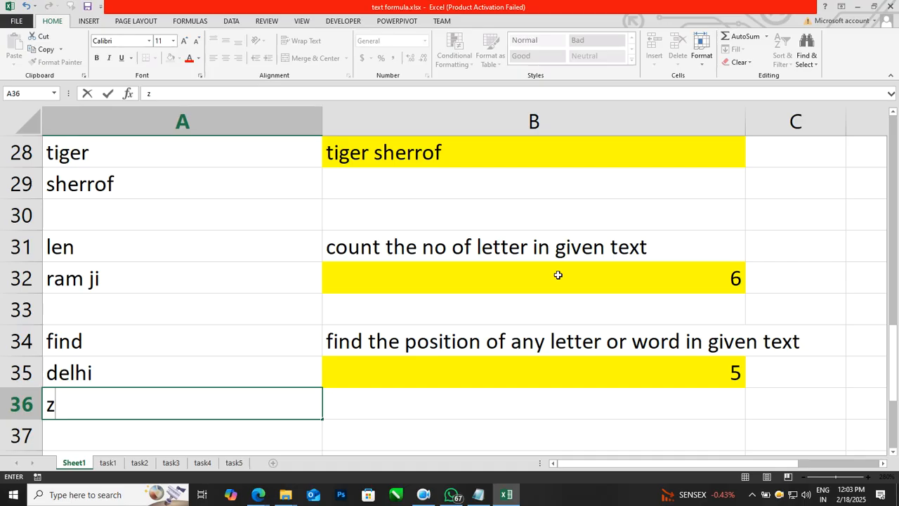
key(Return)
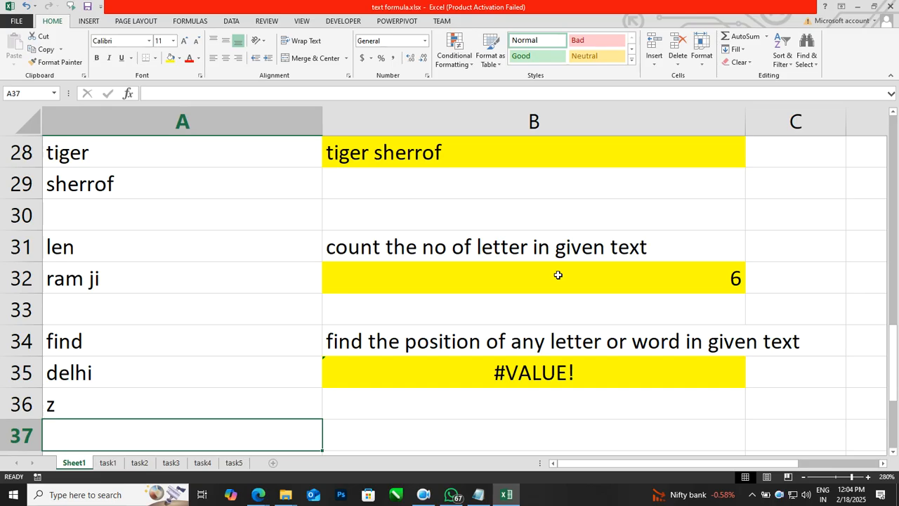
Wrap B35's formula as =IFERROR(FIND(A36,A35),"Not Exist").
double_click(555, 369)
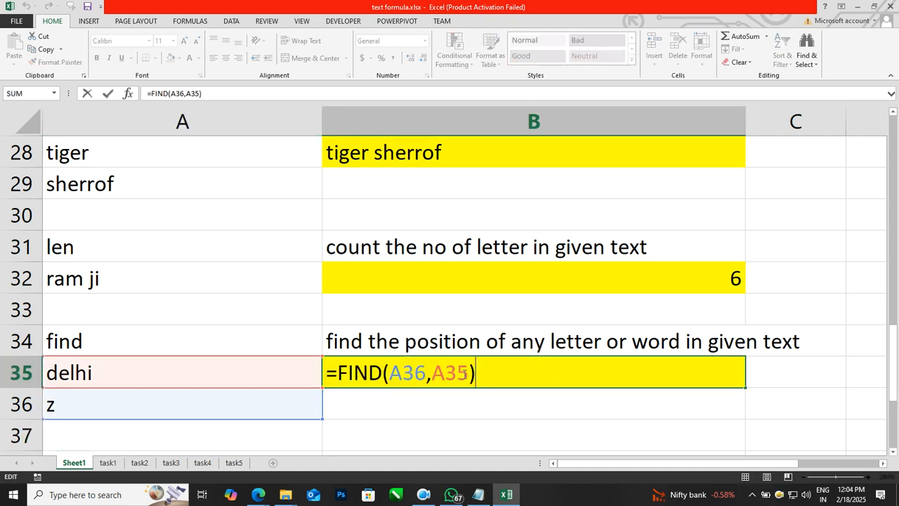
key(Home)
key(Right)
text(iferror()
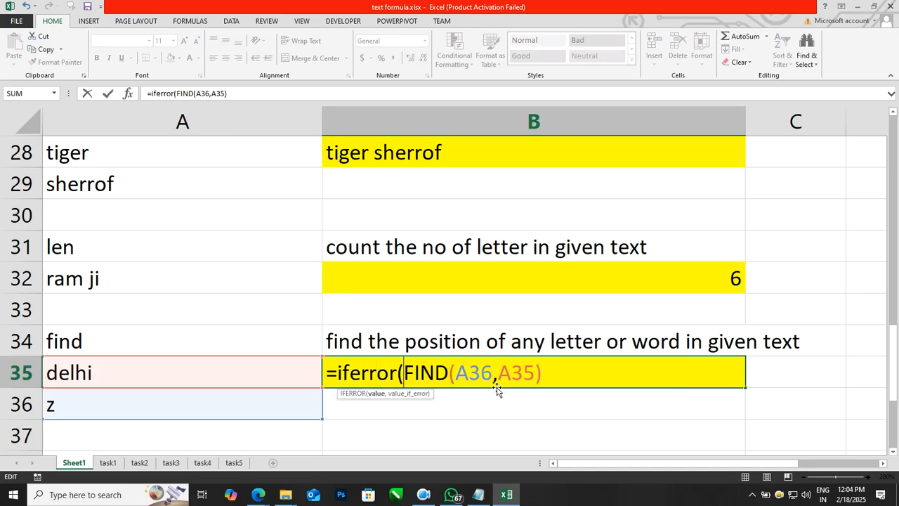
click(585, 377)
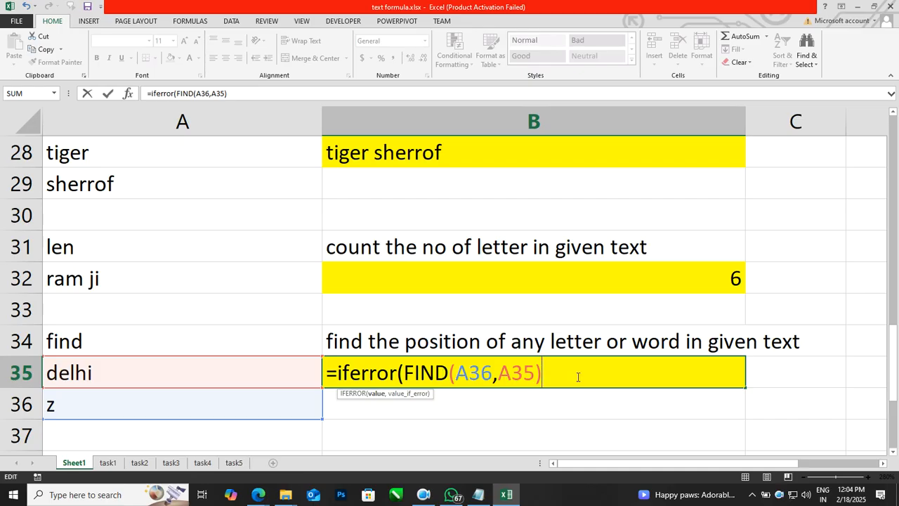
text(,")
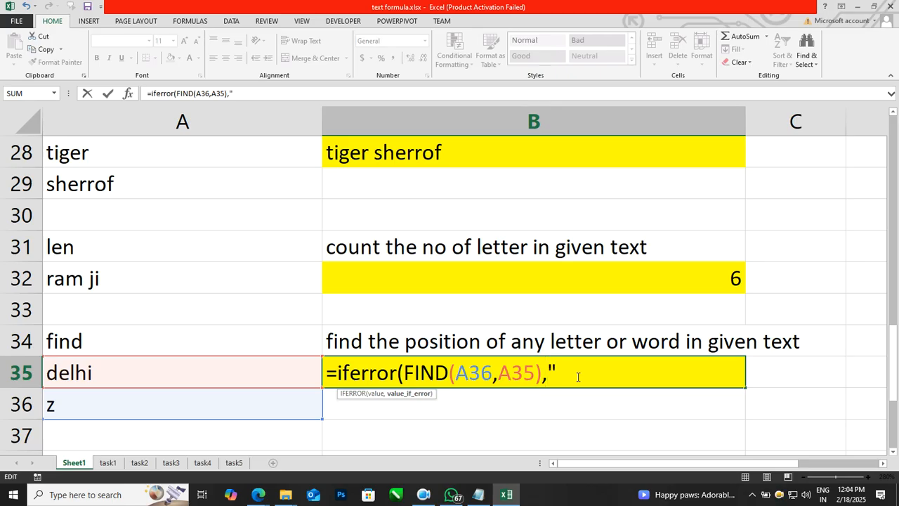
text(Not Exis)
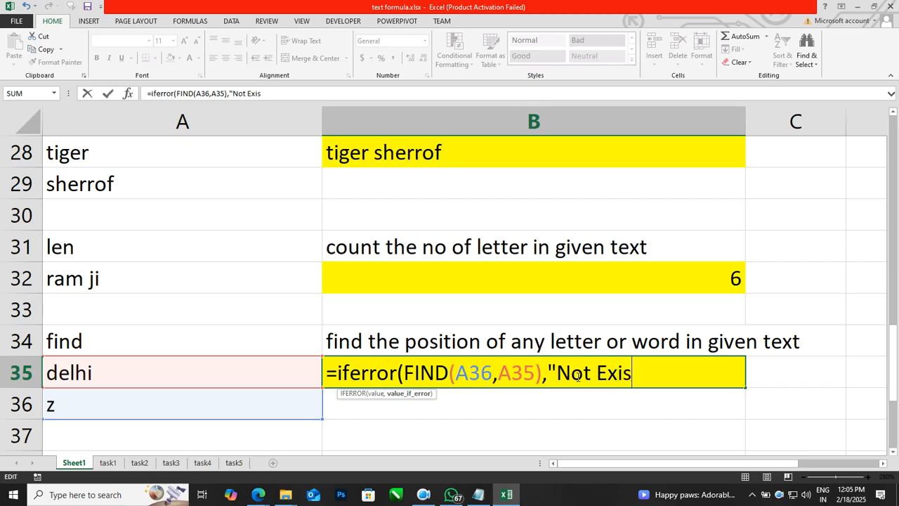
text(t"))
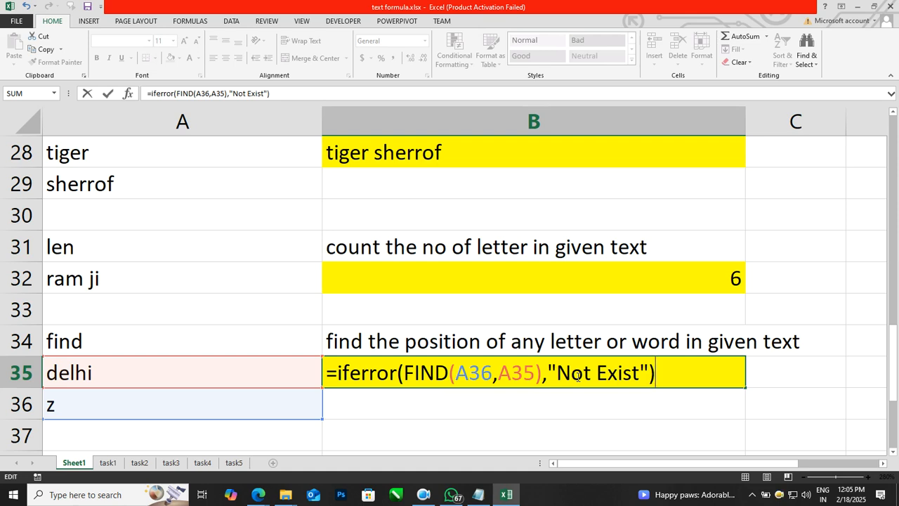
key(Return)
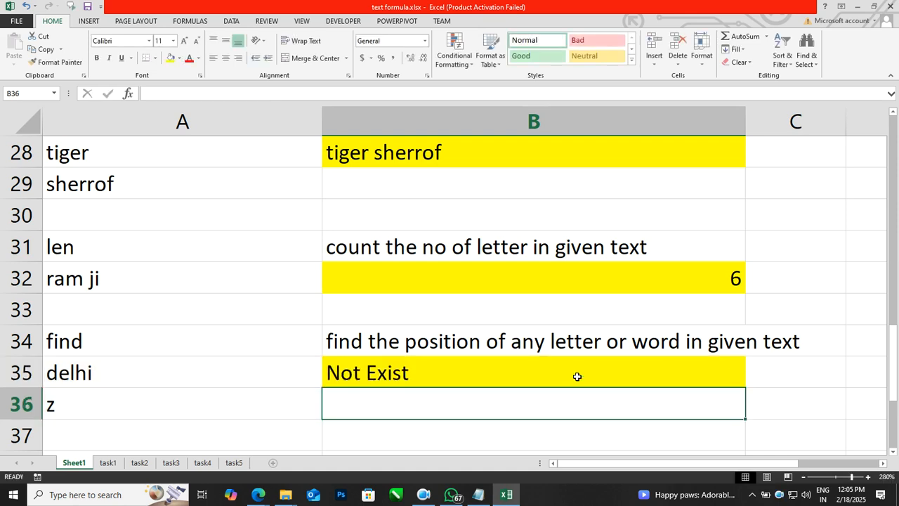
Set A36 to d, rejecting the autocomplete, so B35 returns 1.
key(Left)
text(d)
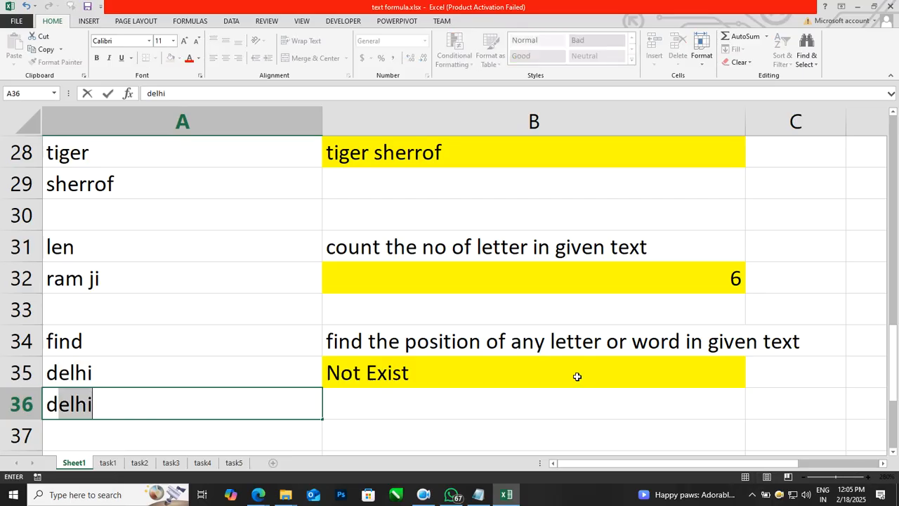
key(BackSpace)
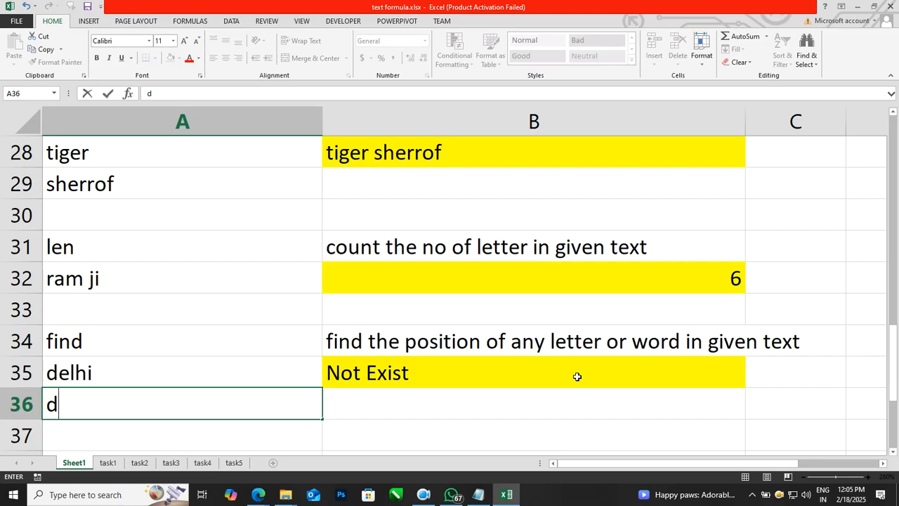
key(Return)
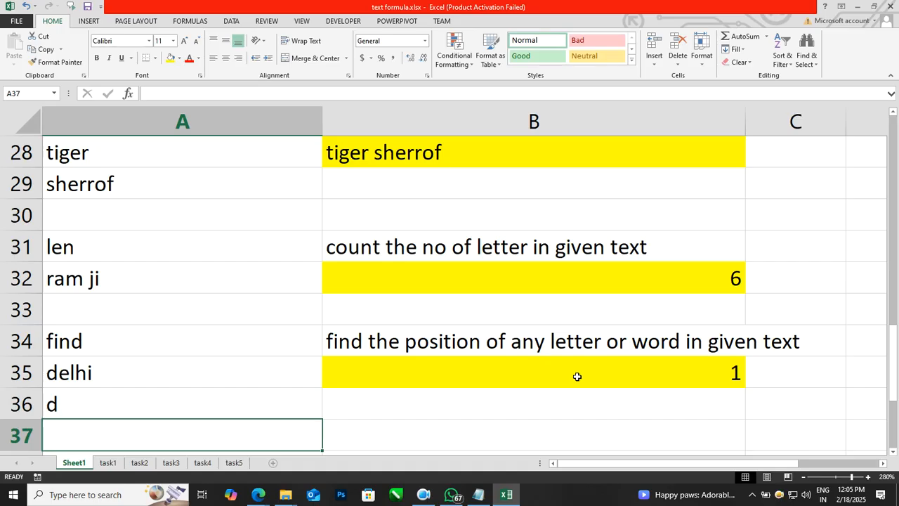
Go to the iferror note in B38 and select lines 25–34 of the Notepad function notes.
key(Down)
key(Down)
key(Up)
key(Right)
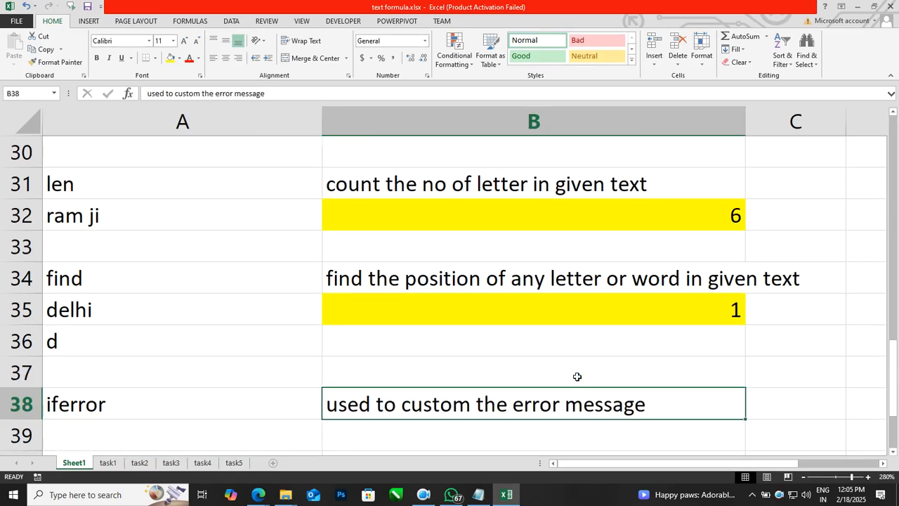
click(479, 495)
click(243, 253)
click(190, 203)
drag(173, 317, 90, 128)
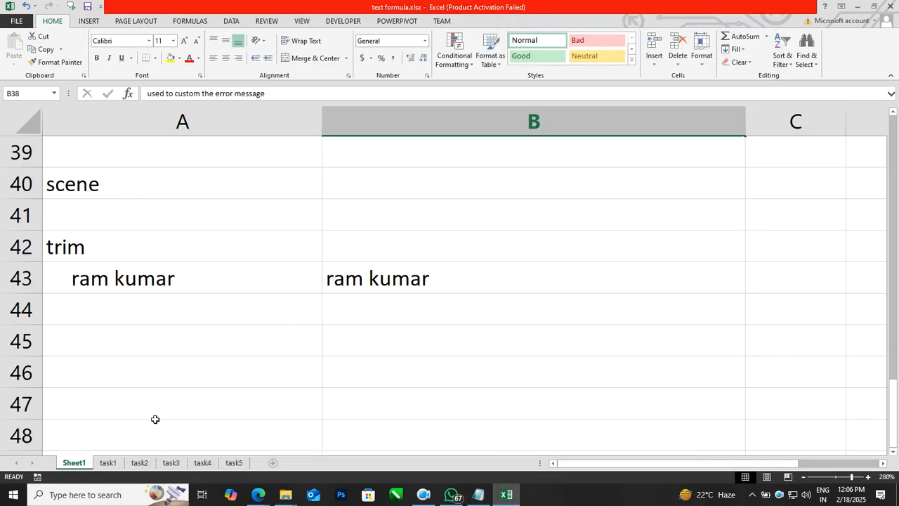
click(116, 465)
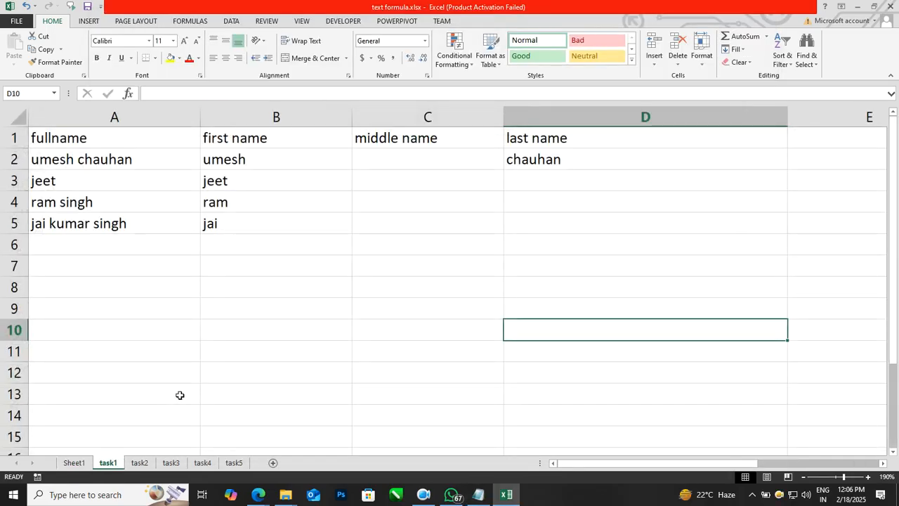
scroll(178, 393, up, 1)
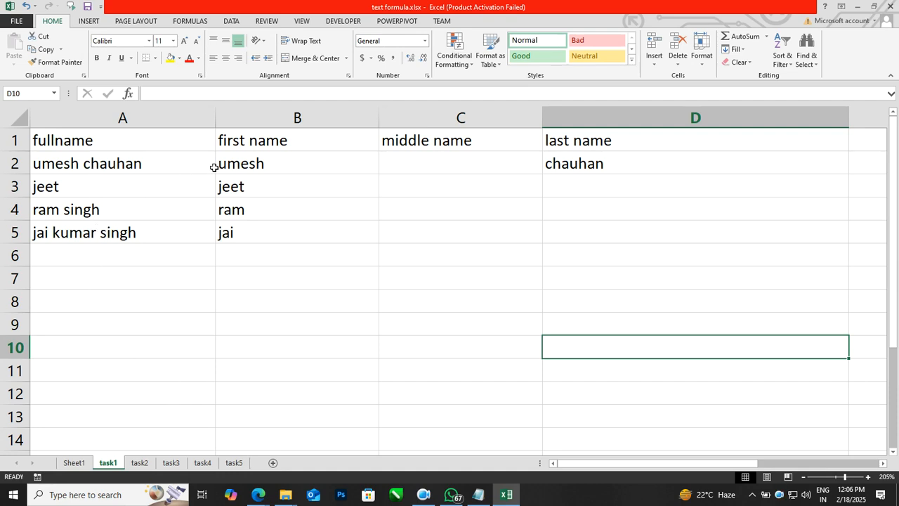
click(420, 109)
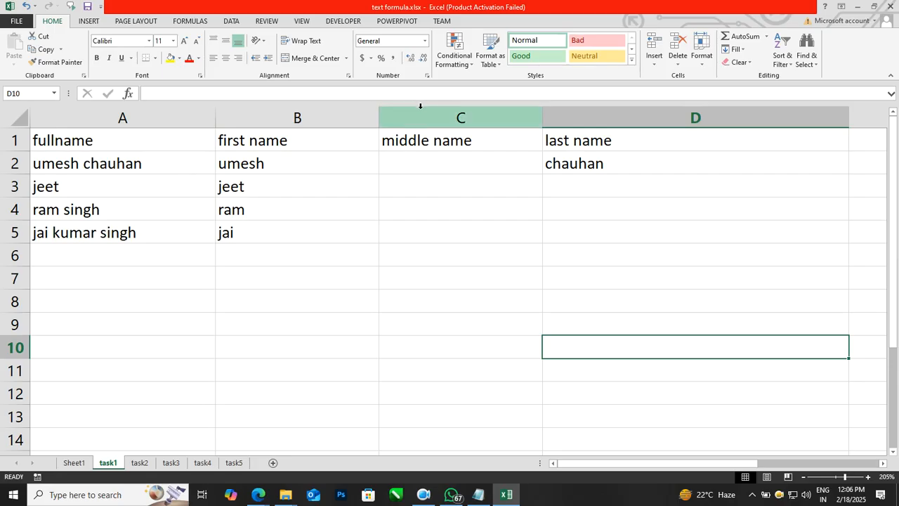
key(ctrl+minus)
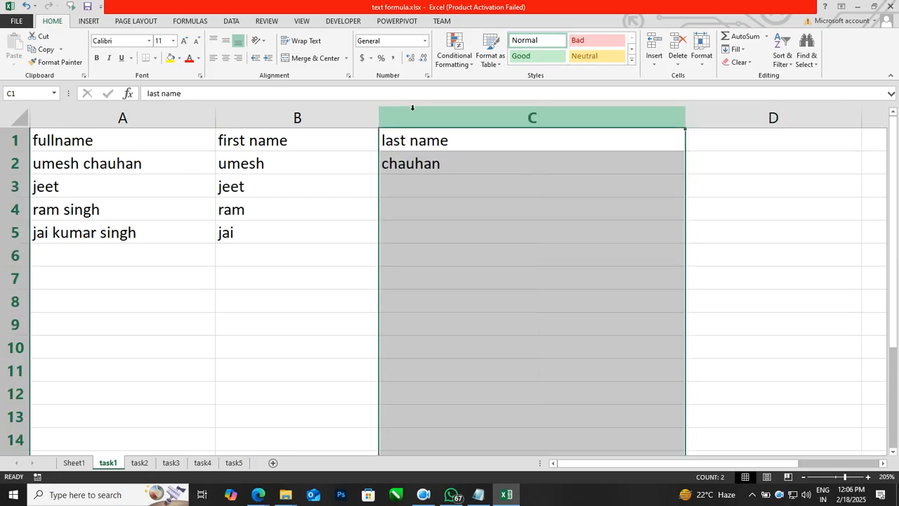
click(100, 328)
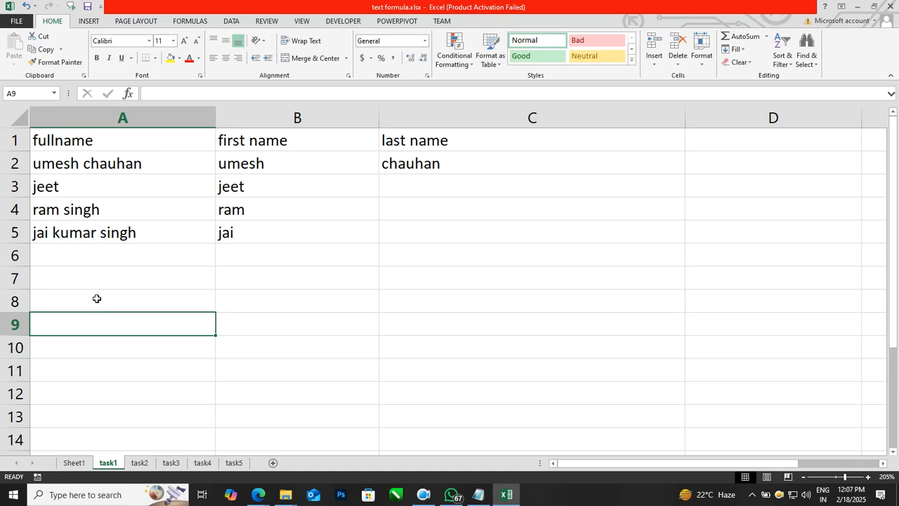
click(119, 162)
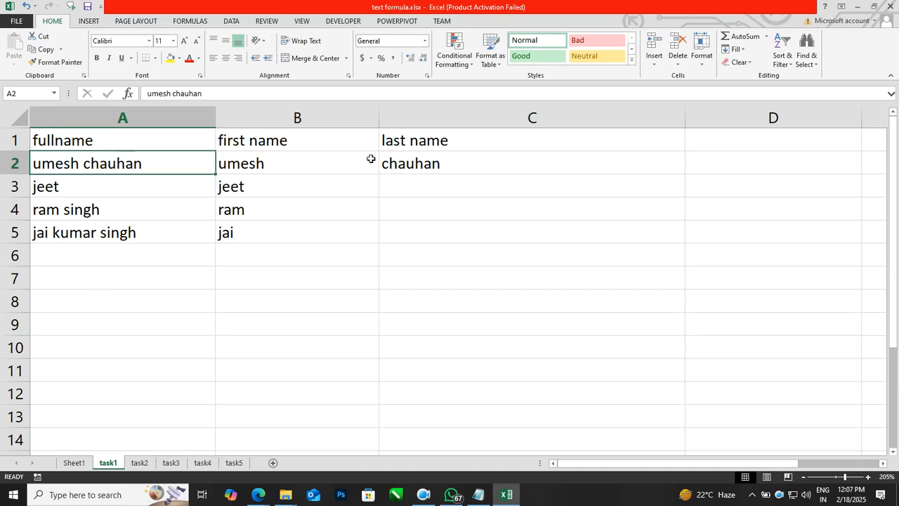
drag(538, 299, 321, 163)
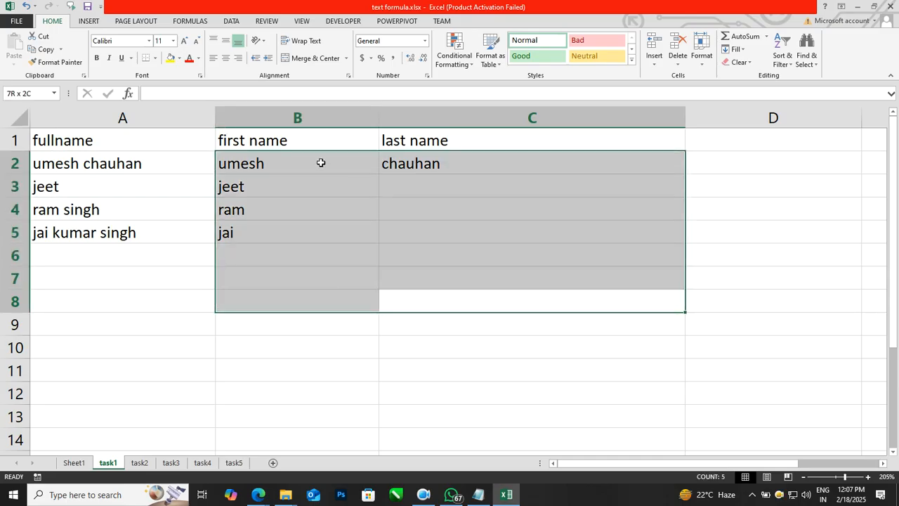
key(ctrl+c)
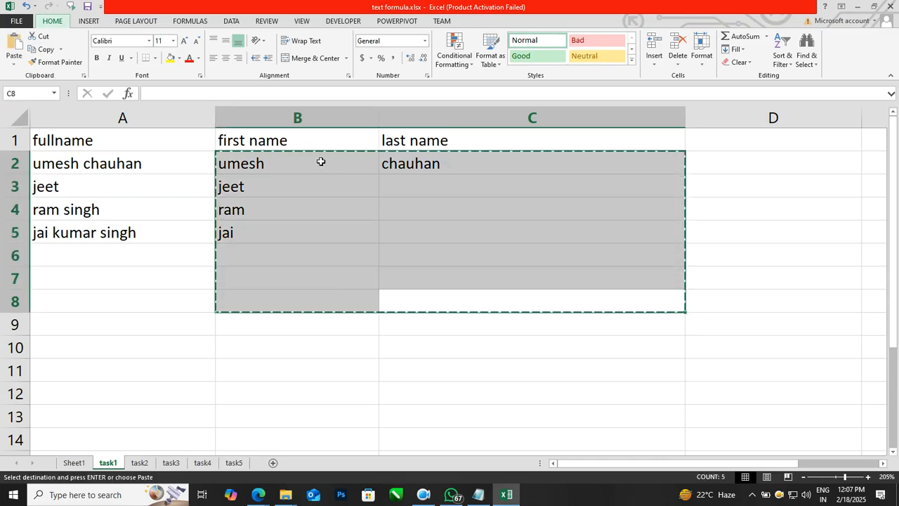
key(alt+h)
key(v)
key(v)
key(Escape)
click(273, 356)
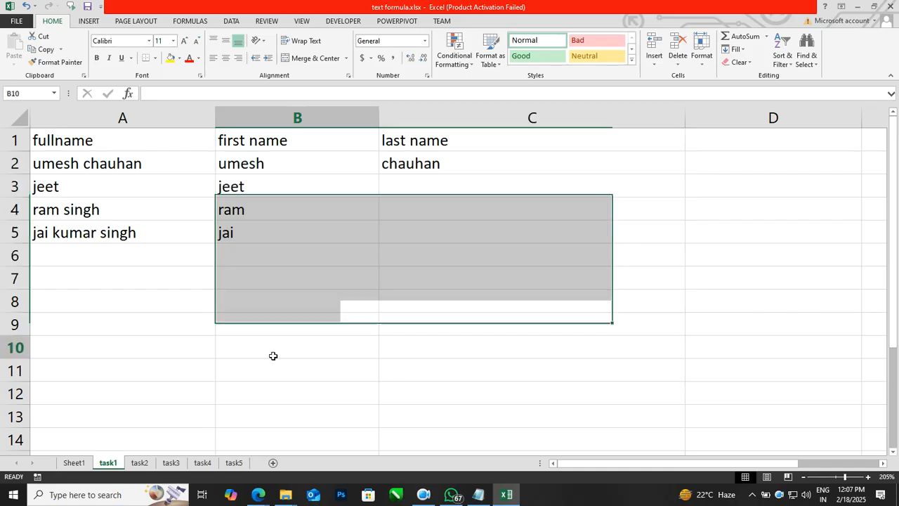
On the task2 sheet, delete the domain results in C10:C12 and C2:C4.
click(140, 463)
click(333, 287)
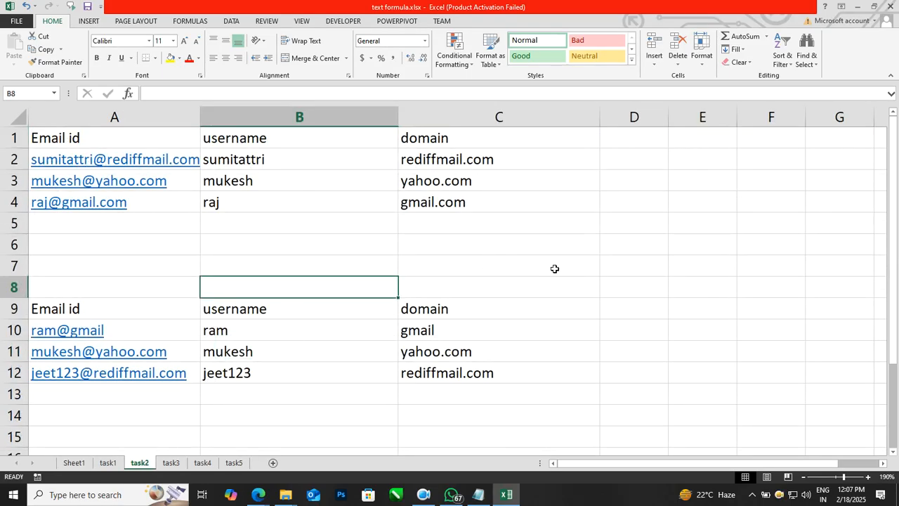
drag(519, 421, 502, 329)
key(Delete)
drag(473, 224, 459, 165)
key(Delete)
Delete the username results in B2:B4 and B10:B12.
click(534, 283)
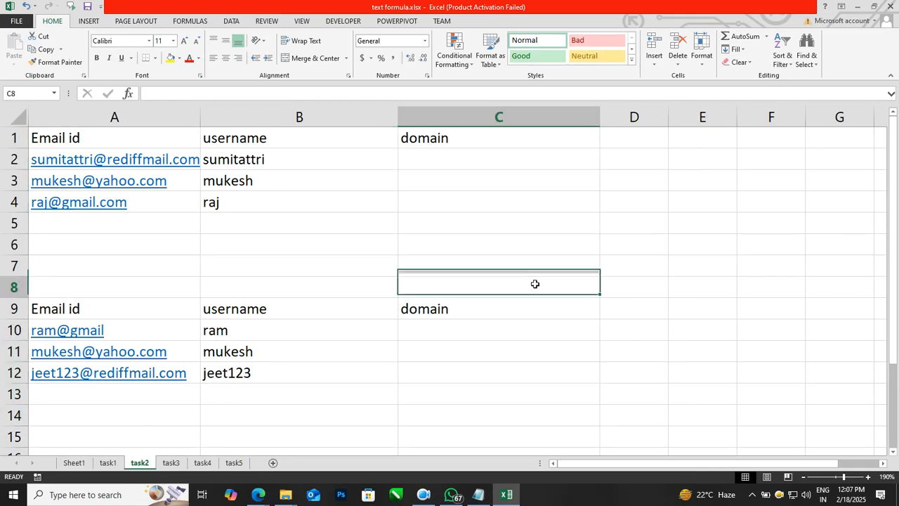
drag(259, 246, 255, 159)
key(Delete)
drag(280, 422, 283, 335)
key(Delete)
Check that B3 and C3 are empty, then move to the task3 sheet.
click(290, 225)
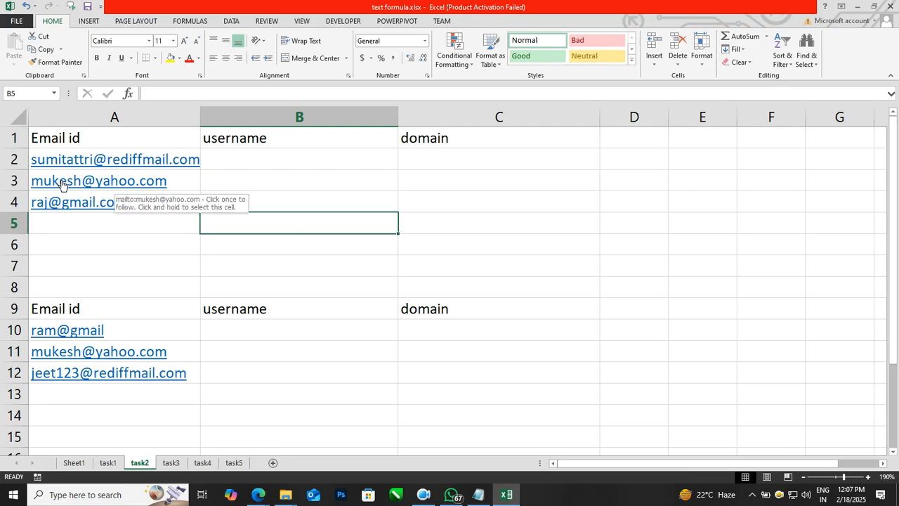
click(239, 198)
click(254, 182)
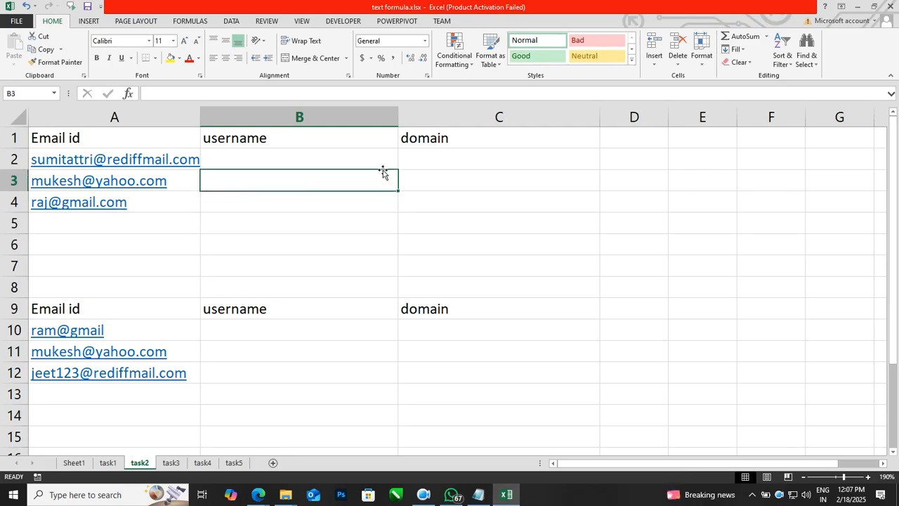
click(423, 178)
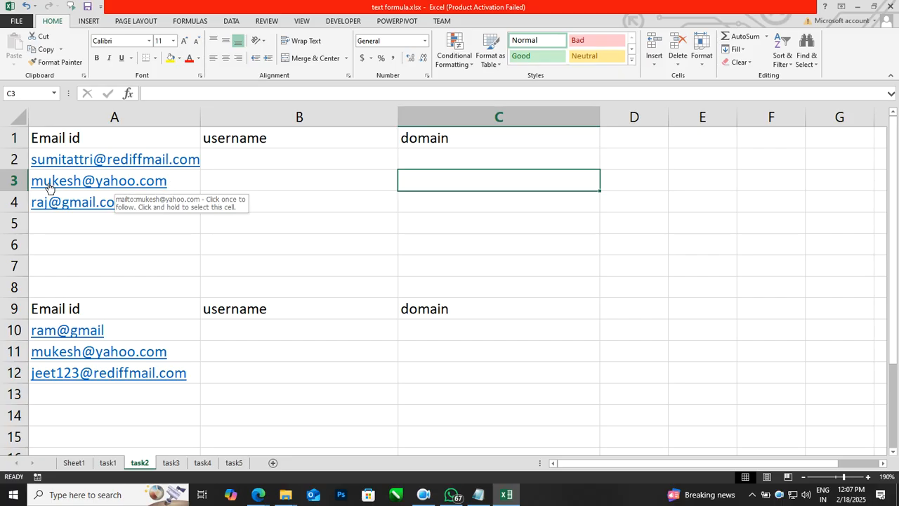
click(261, 180)
click(419, 185)
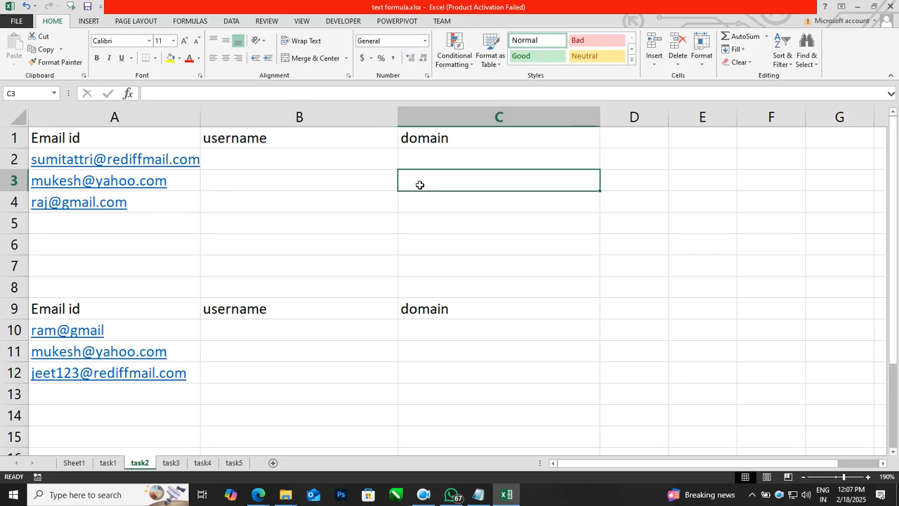
click(176, 468)
click(386, 349)
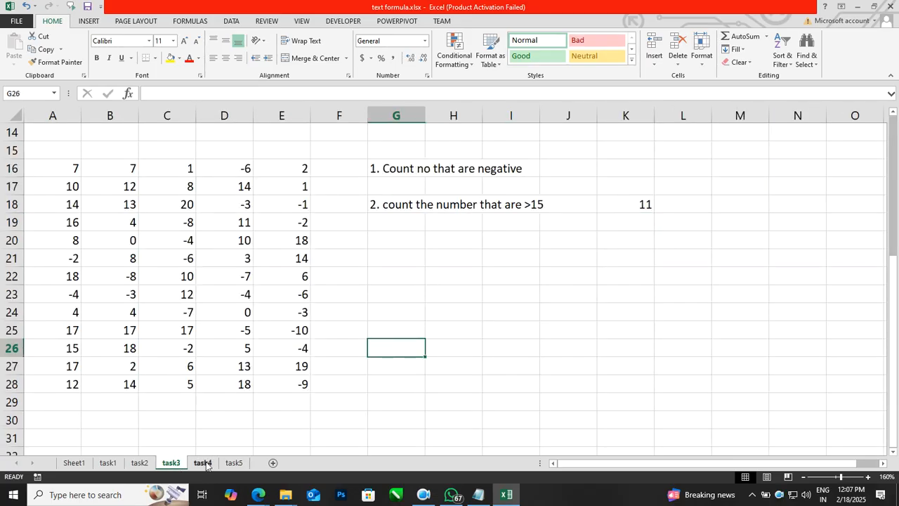
On the task5 sheet, delete the Clean results in B4:B13.
click(204, 463)
click(232, 461)
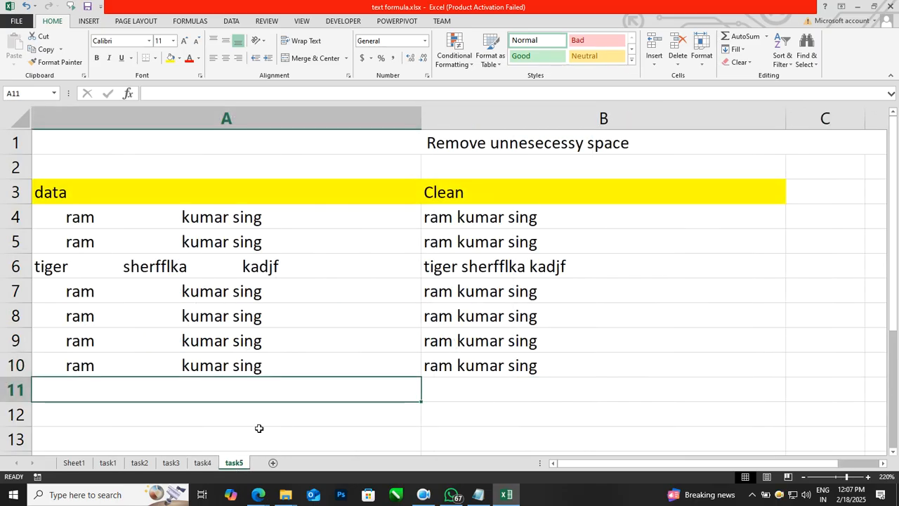
click(672, 374)
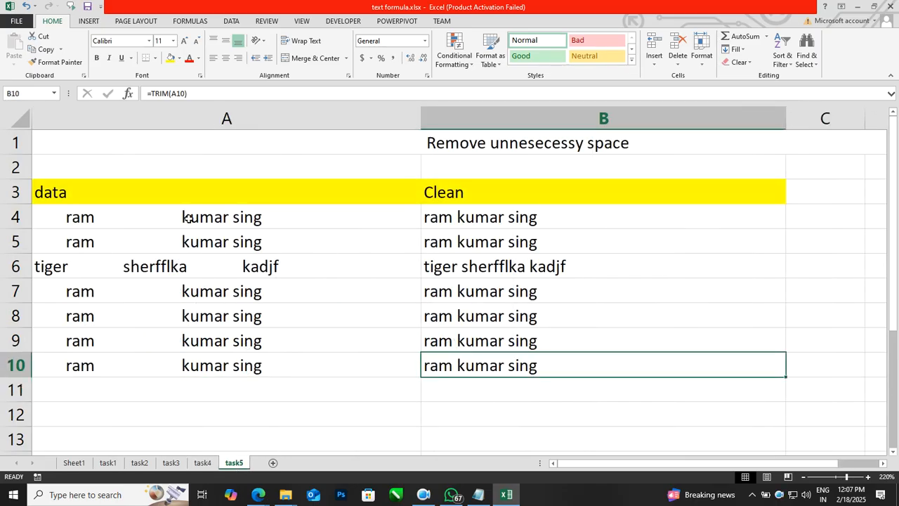
click(521, 429)
drag(521, 429, 539, 222)
key(Delete)
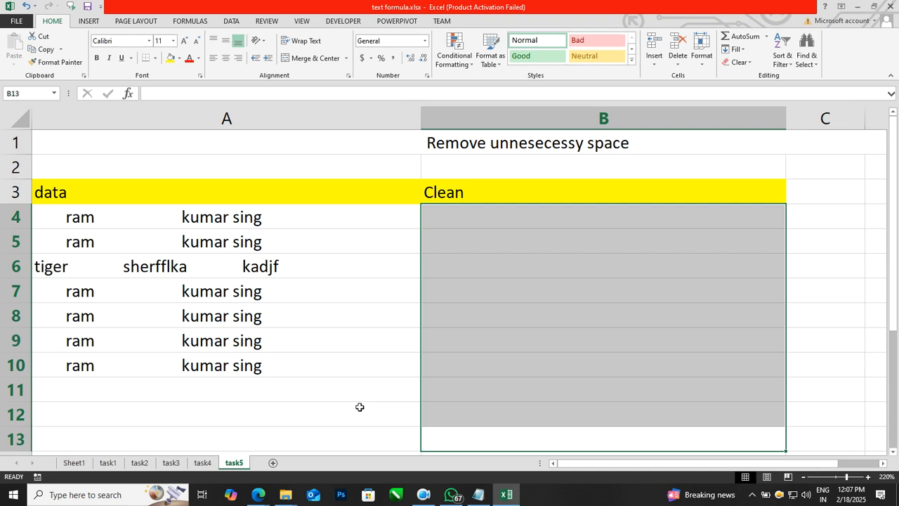
Drag the A/B header border left to narrow column A.
click(360, 409)
click(440, 410)
drag(420, 117, 385, 118)
click(481, 393)
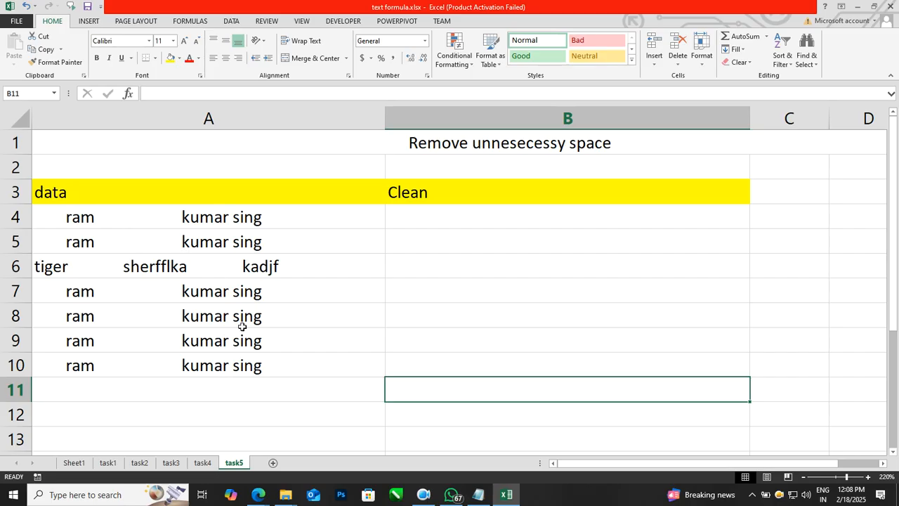
Enter =TRIM(A4) in B4 and fill it down to B10.
click(443, 221)
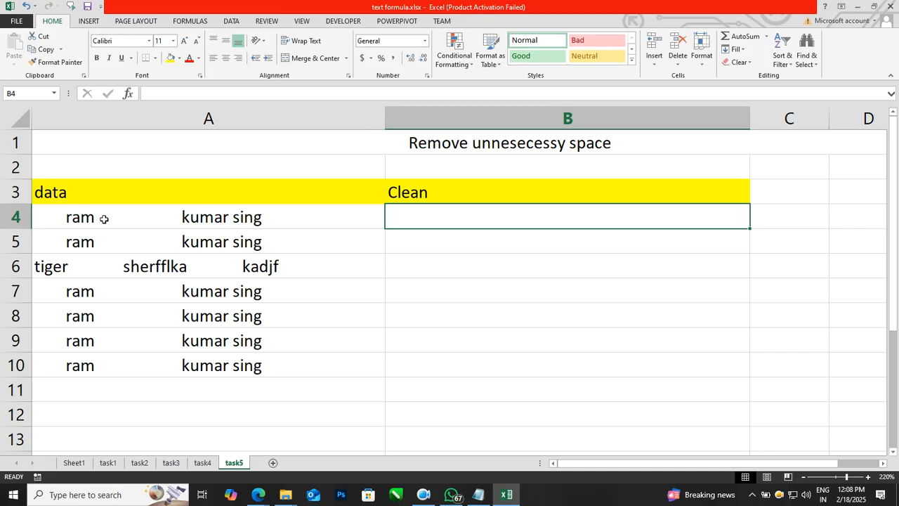
key(F2)
text(=trim()
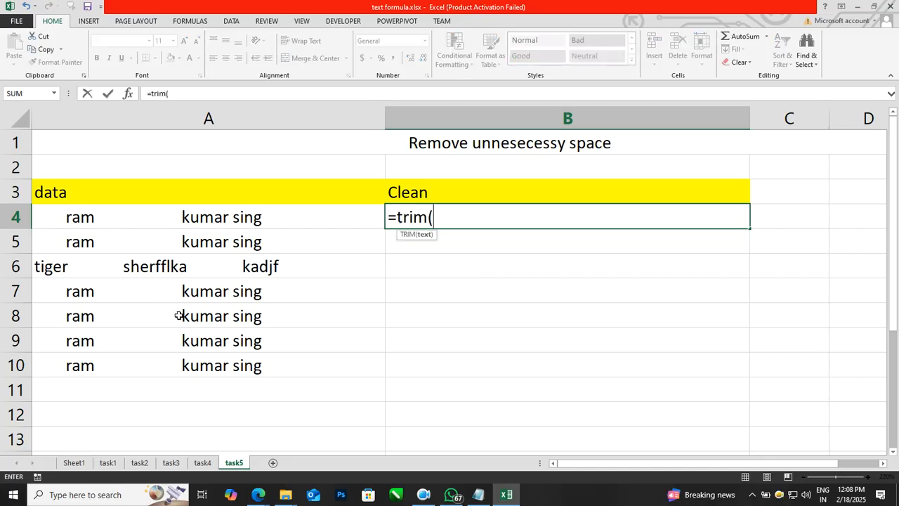
key(Left)
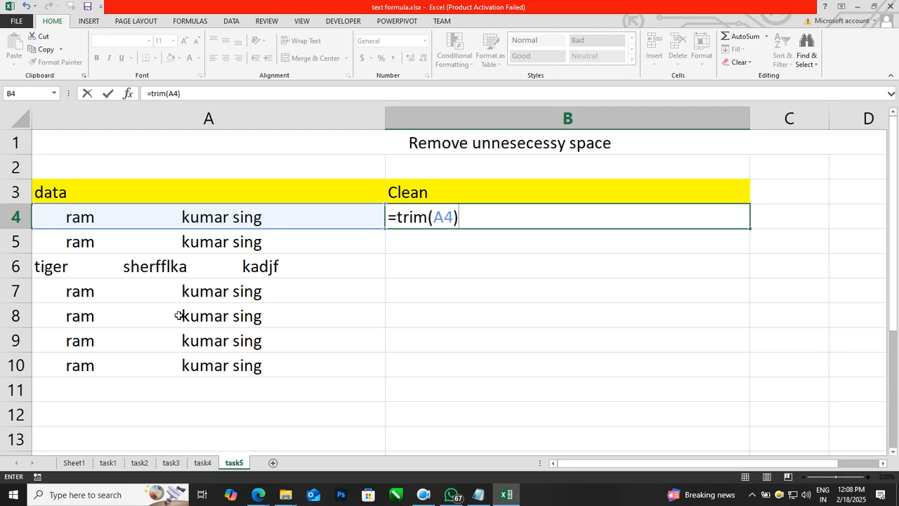
key(Return)
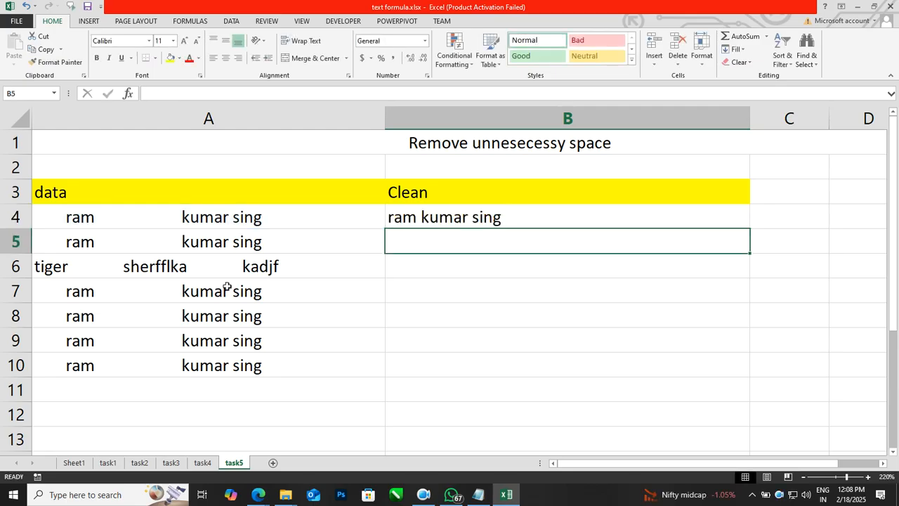
click(591, 210)
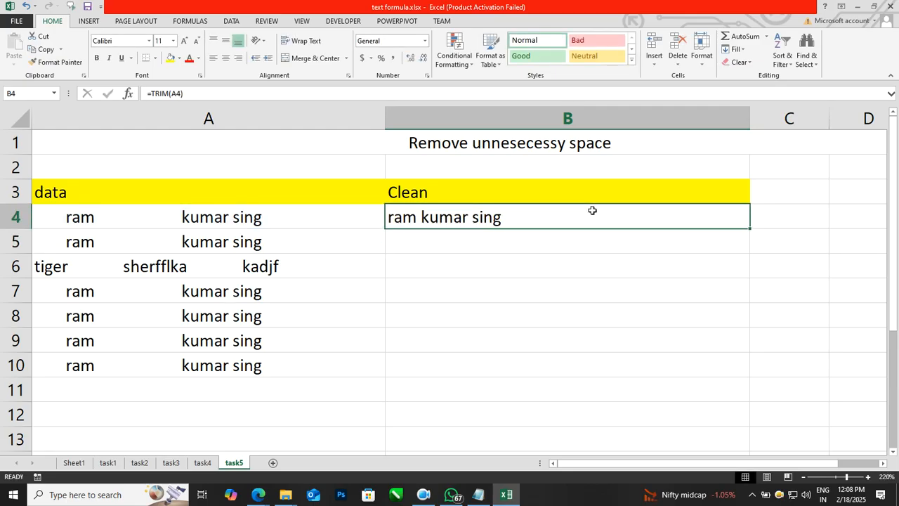
double_click(750, 229)
click(583, 340)
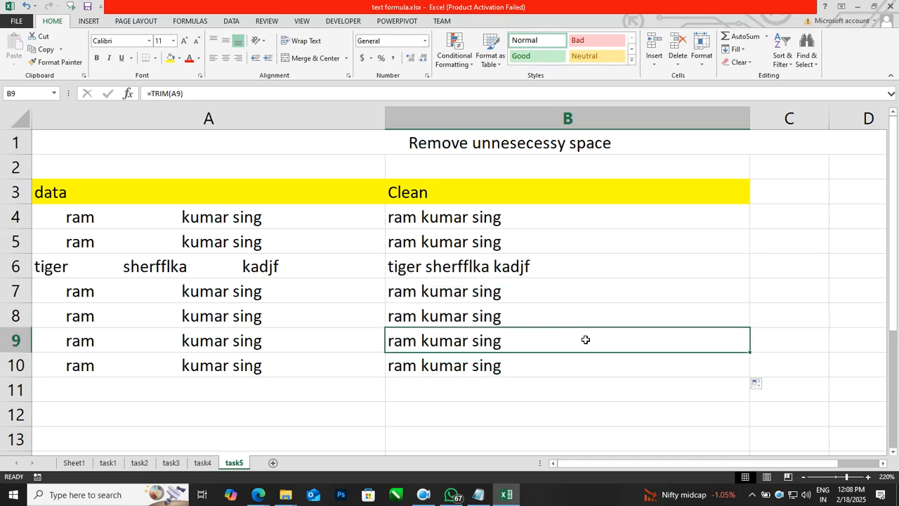
click(519, 271)
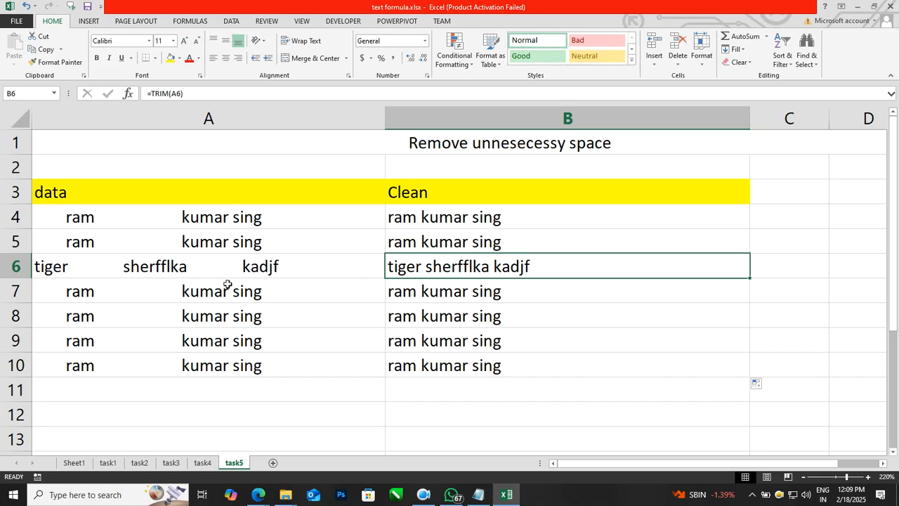
Pass through task1 to the task2 sheet and select B2 for the first username.
click(112, 464)
click(152, 466)
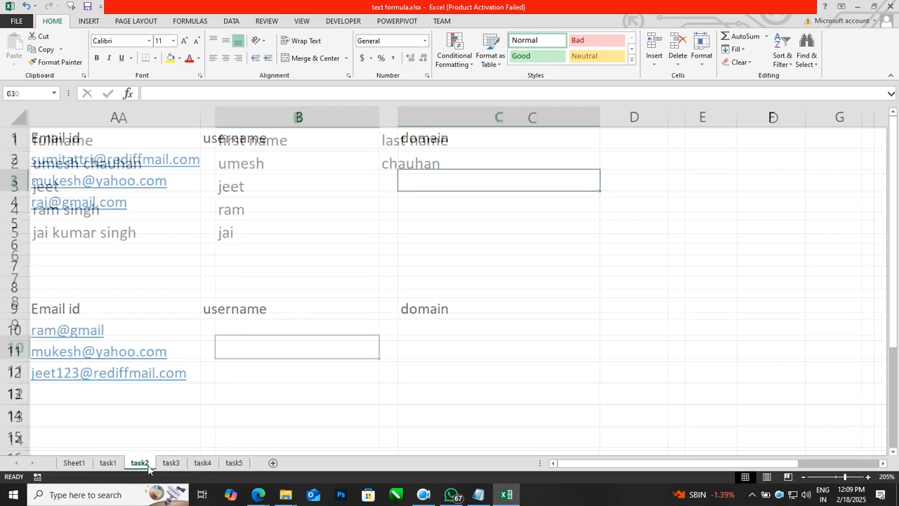
click(659, 354)
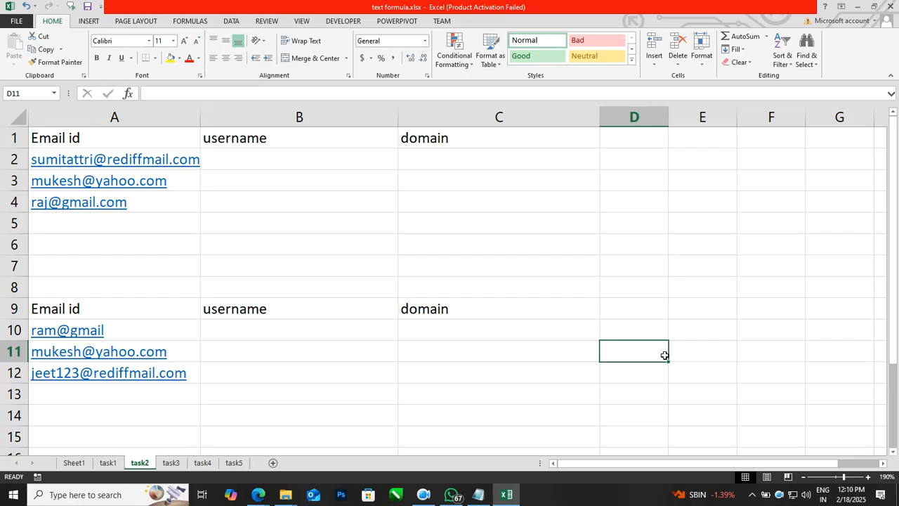
click(327, 155)
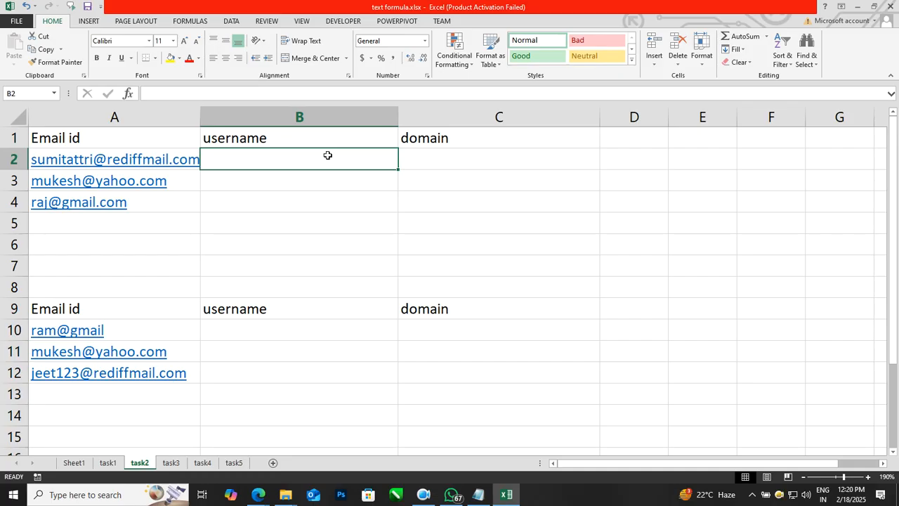
key(Right)
key(Left)
text(=aksjdflkajds kjf;aj)
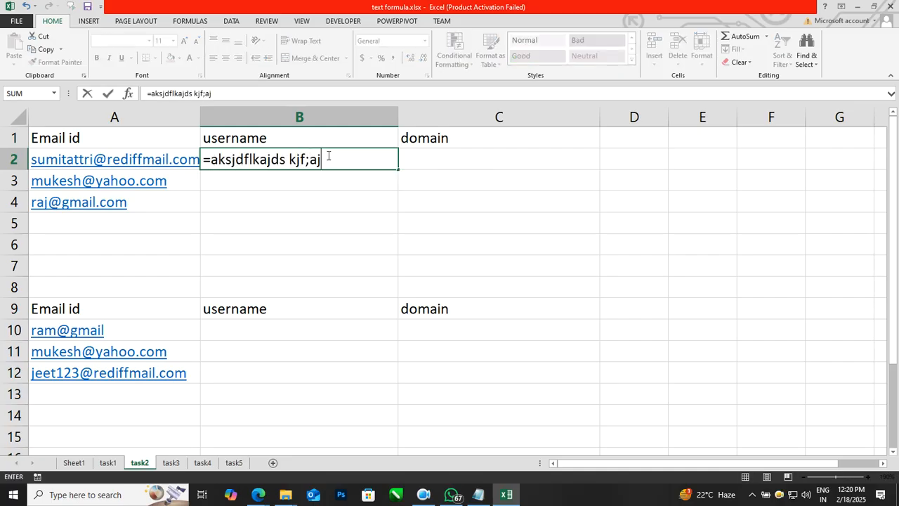
text(kfdjalkjfd)ufaj)
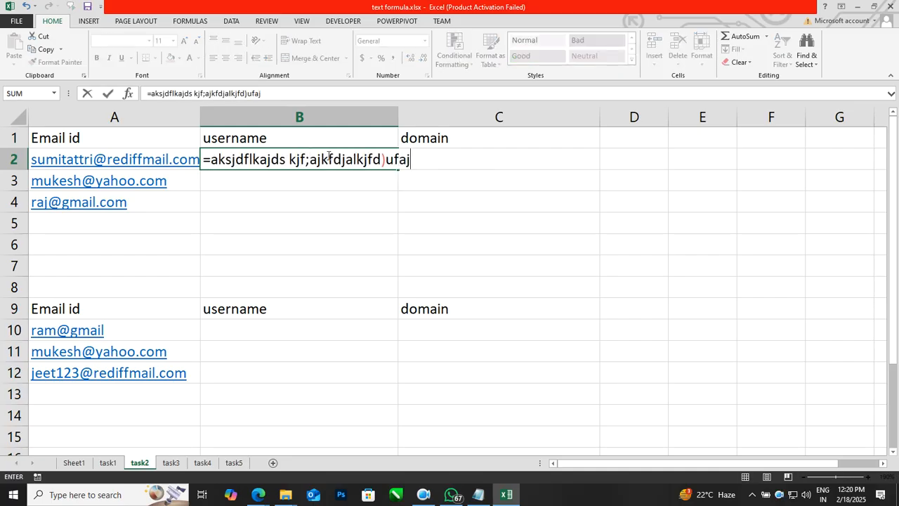
key(Return)
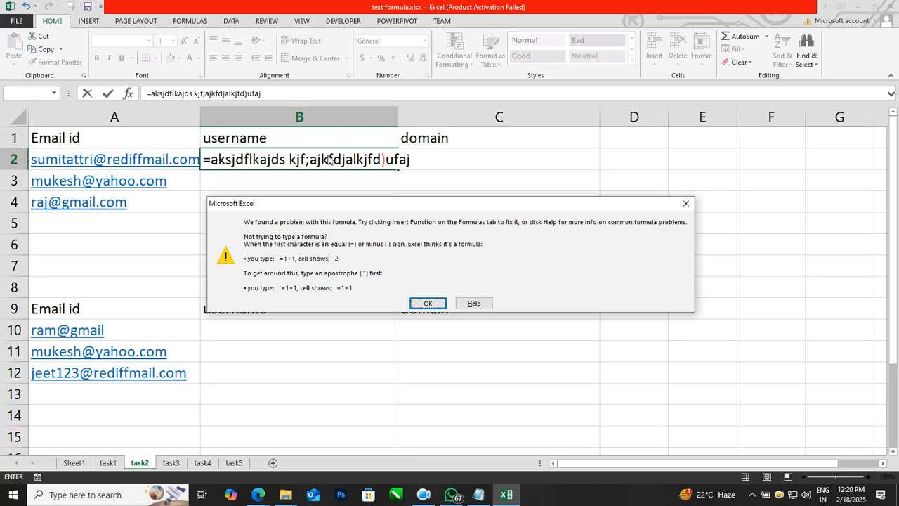
key(Return)
key(Delete)
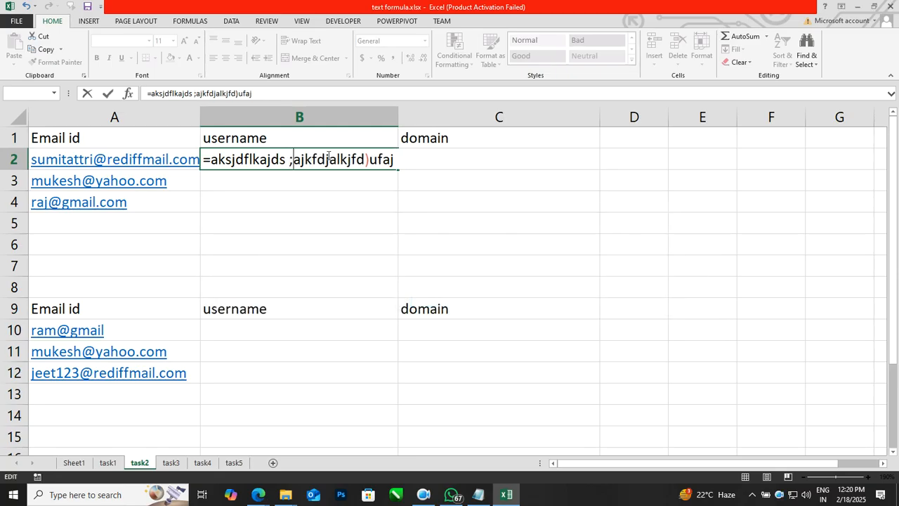
drag(395, 160, 188, 166)
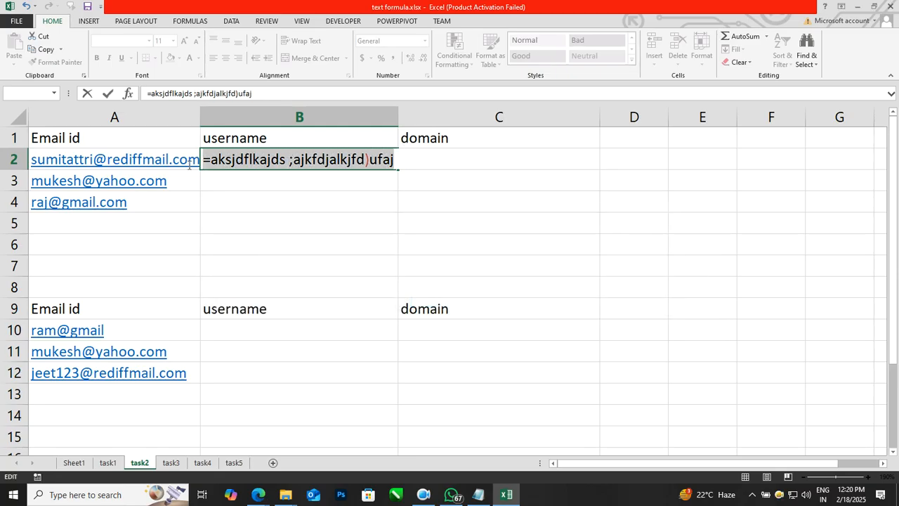
key(Escape)
click(318, 245)
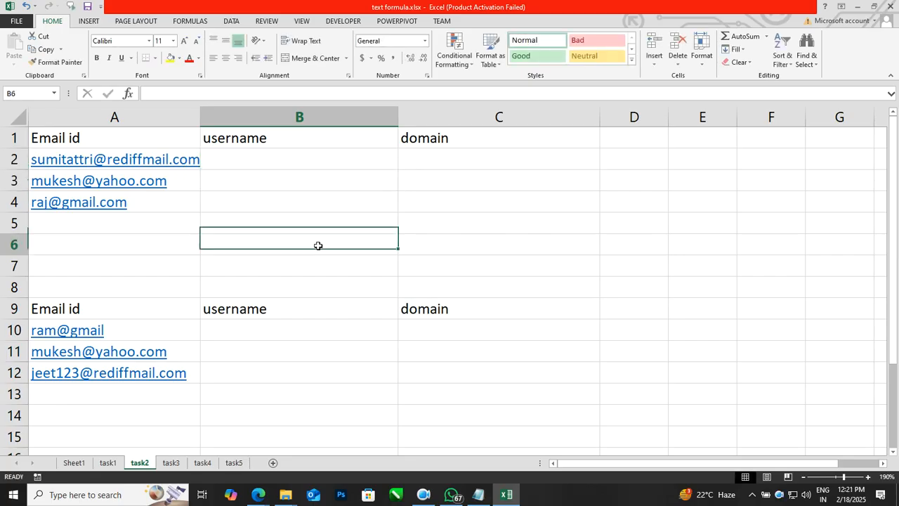
click(309, 160)
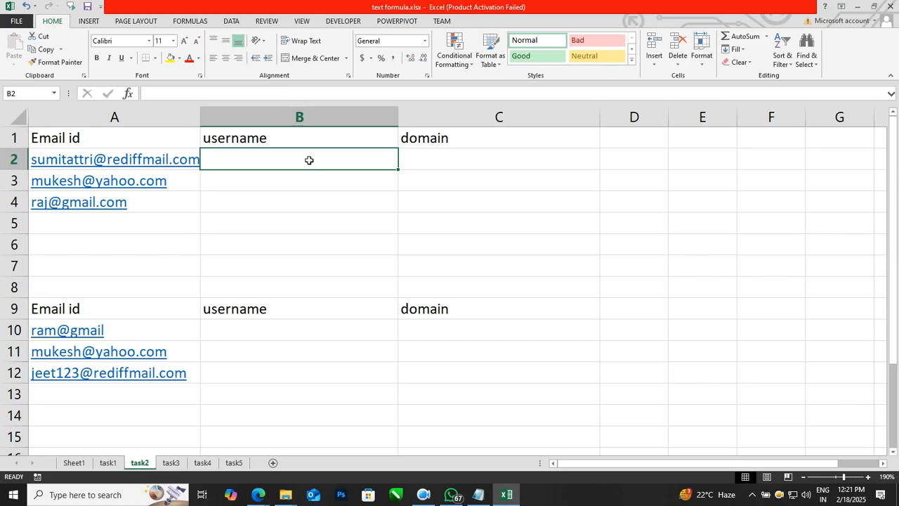
text(=kdsjifkas)
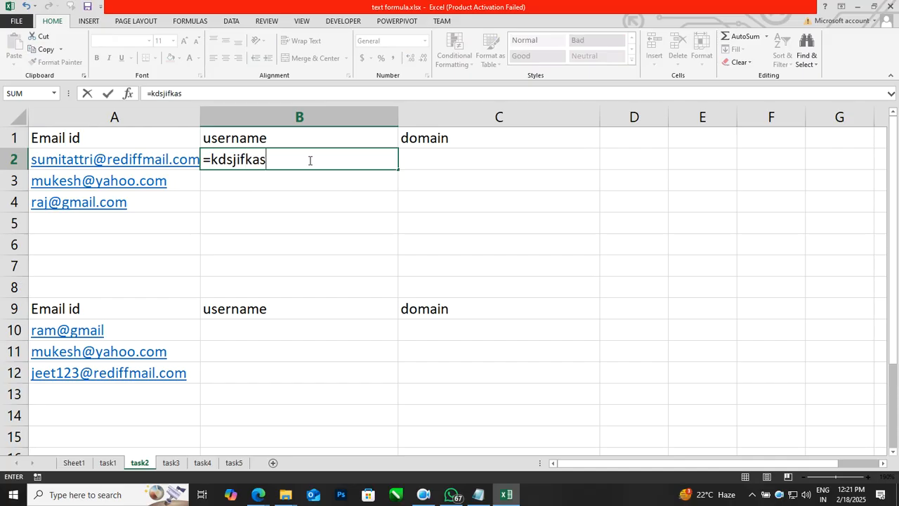
text(dfkadsfjlkadsjfjsakjdfkasdjfkajsdkfjkasjdf)
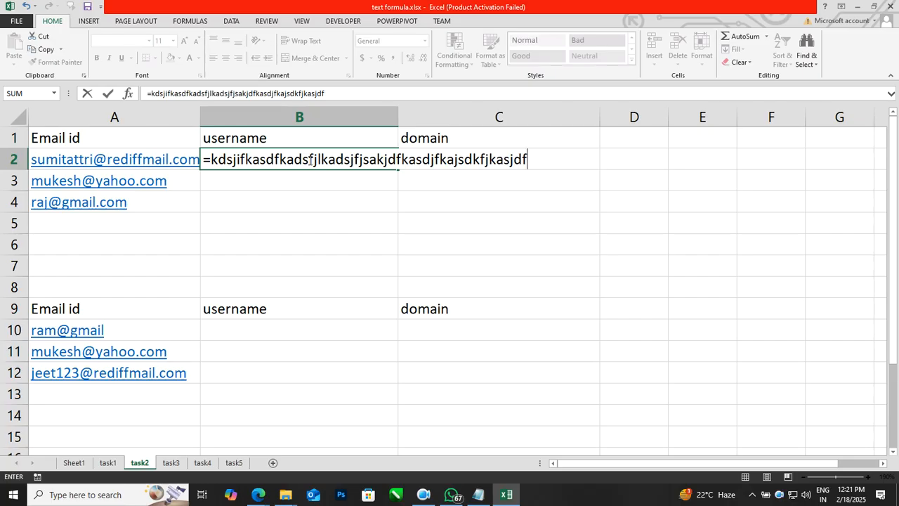
key(Escape)
key(Down)
key(Up)
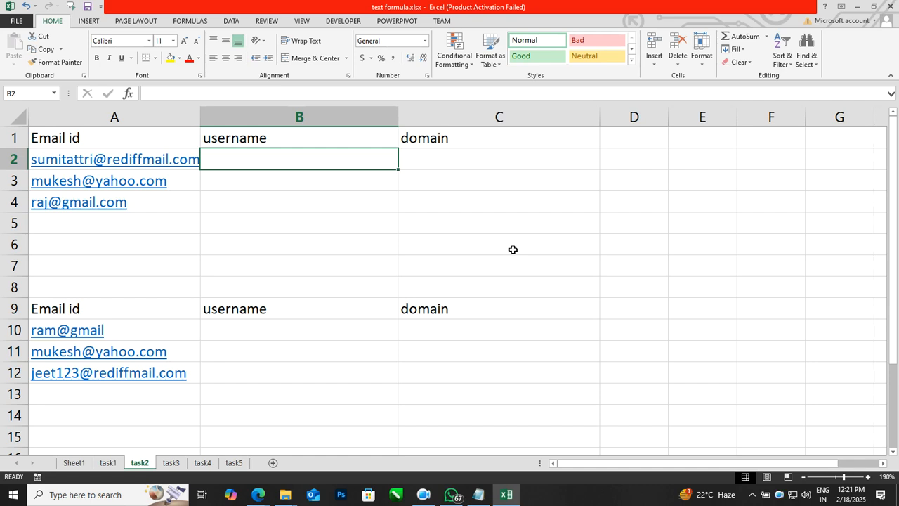
Enter =FIND("@",A2) in B2, returning 11.
text(=fi)
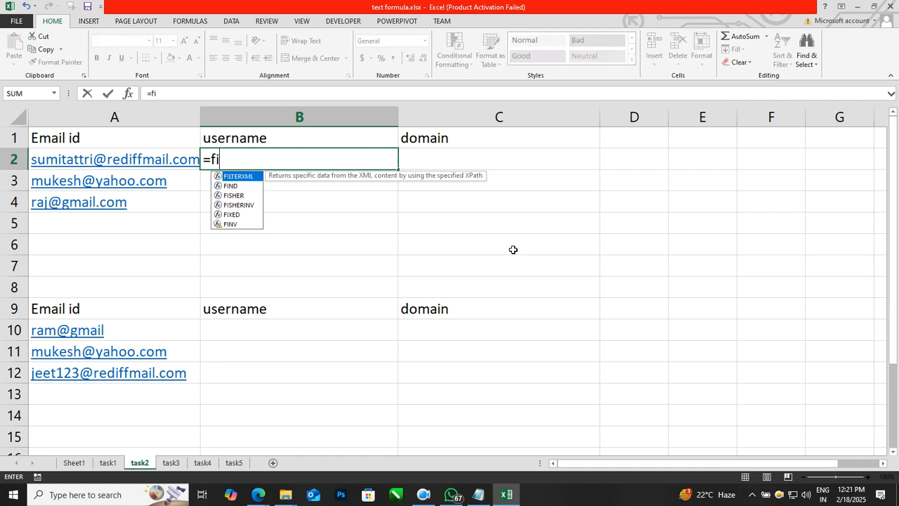
text(nd("@",)
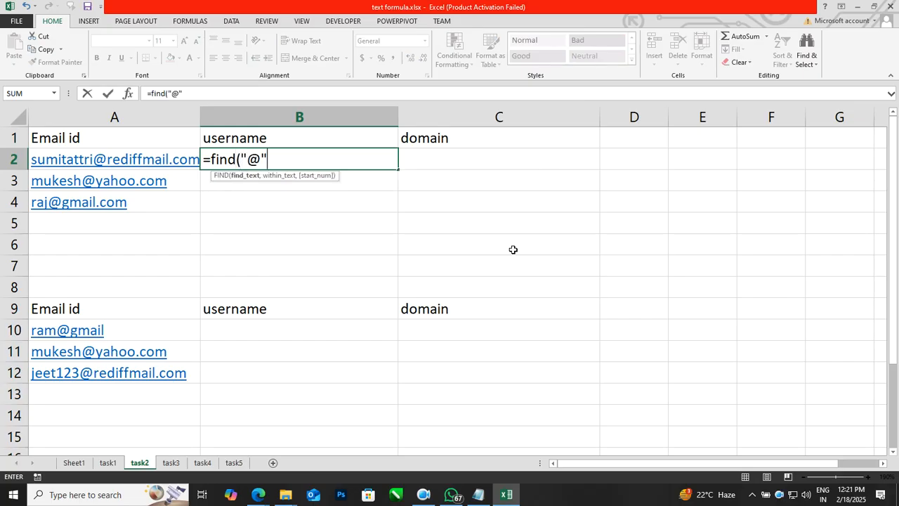
key(Left)
text())
key(Return)
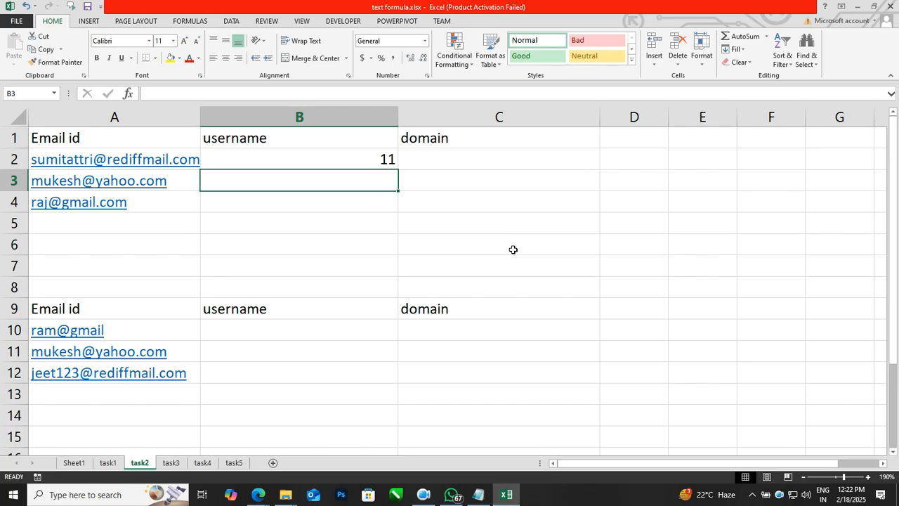
key(Right)
key(Right)
key(Up)
key(Left)
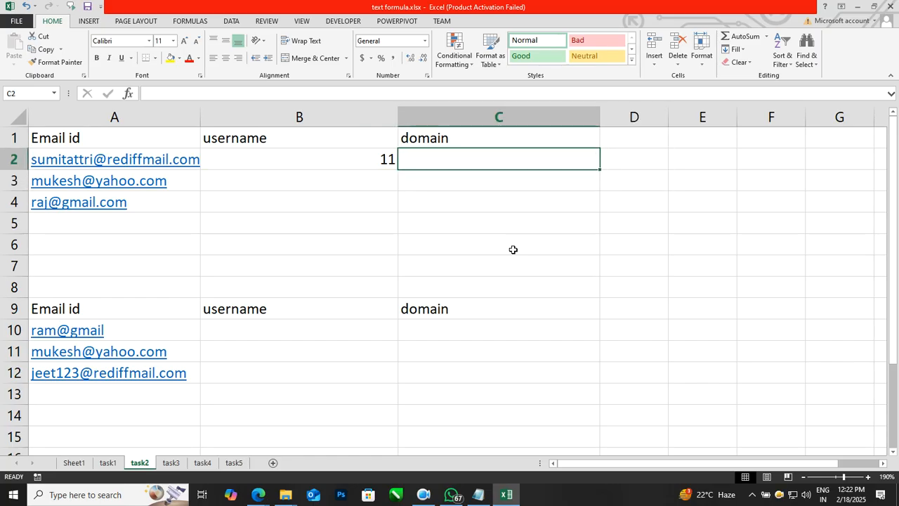
text(=left()
key(Left)
key(Left)
text(,)
key(Left)
text(-1))
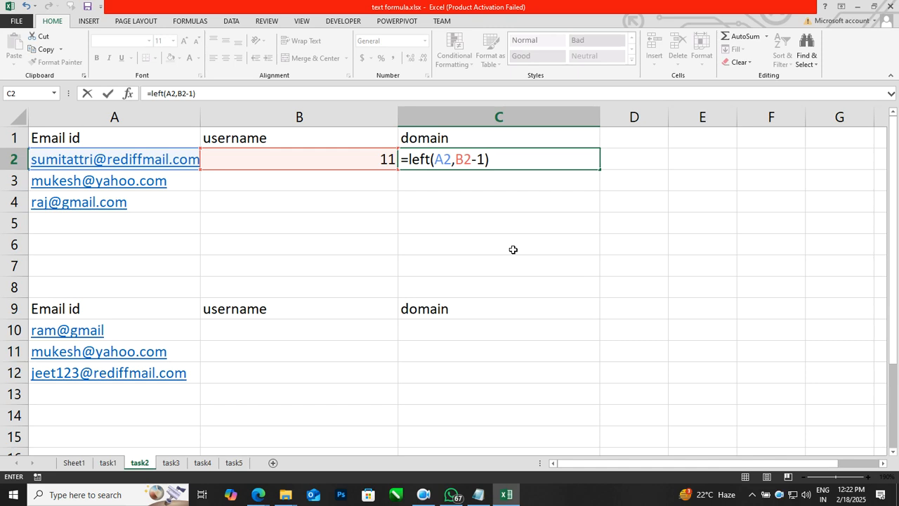
key(Return)
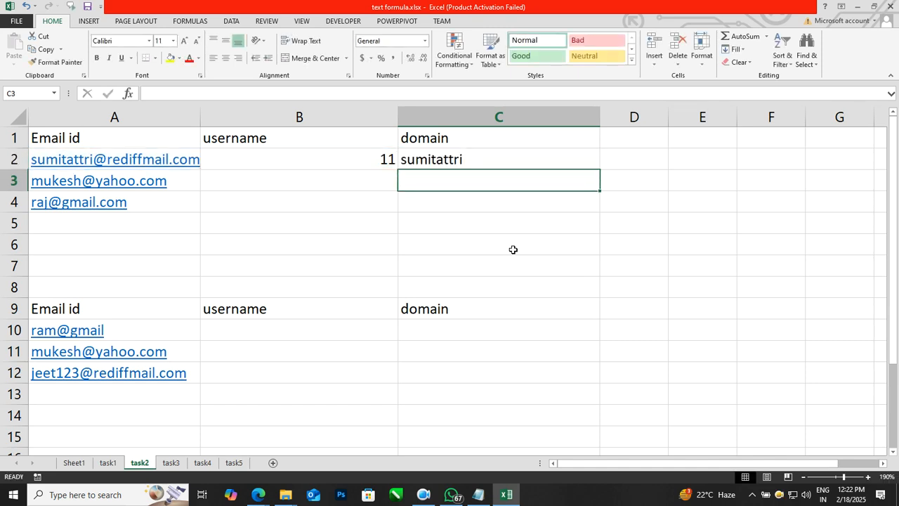
key(Left)
key(Left)
key(Up)
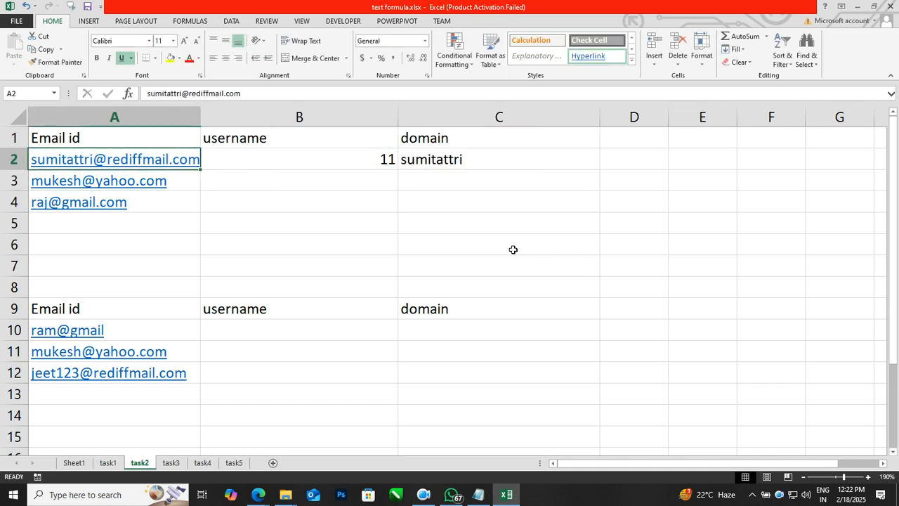
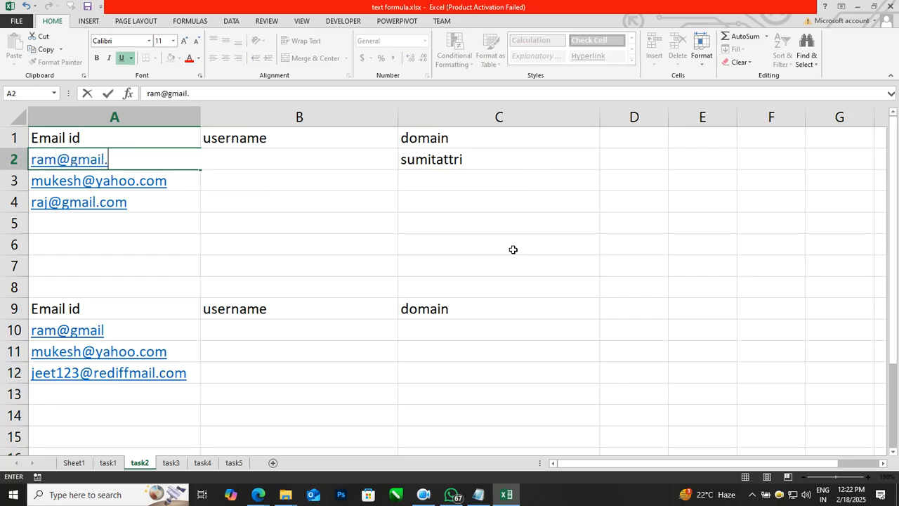
key(Return)
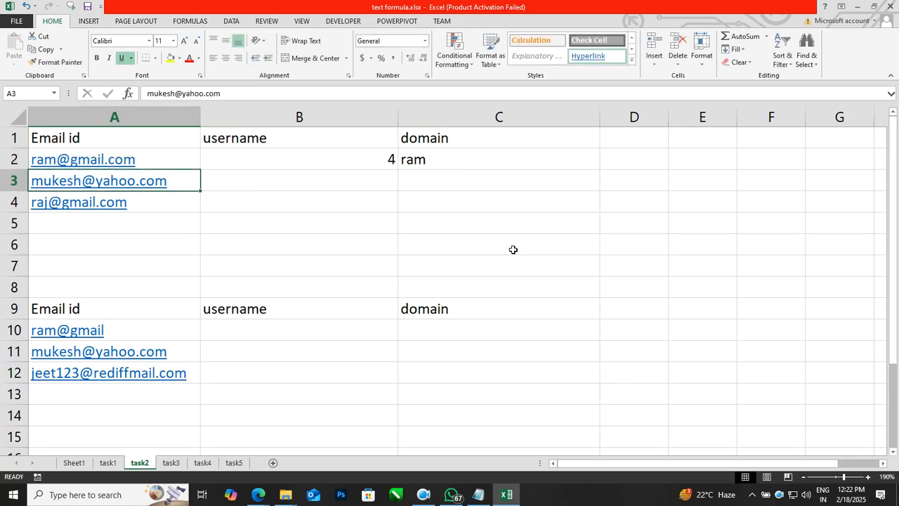
key(Up)
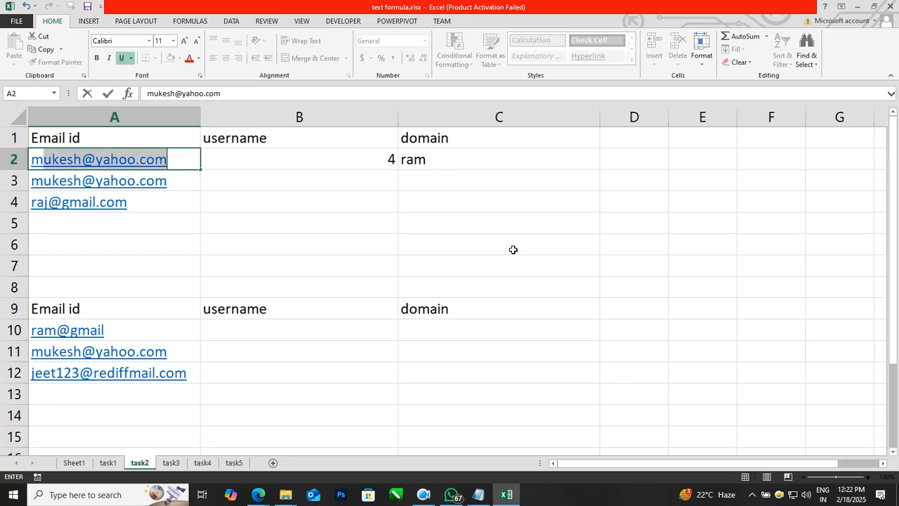
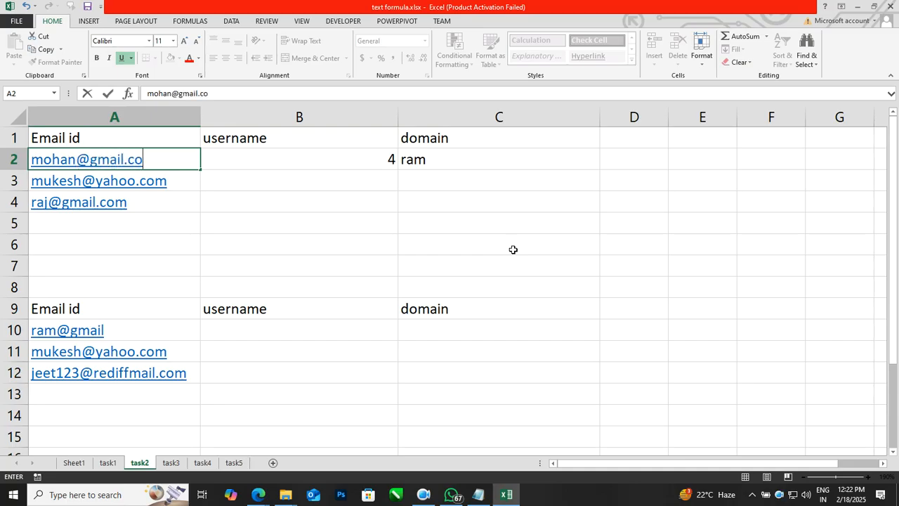
key(Return)
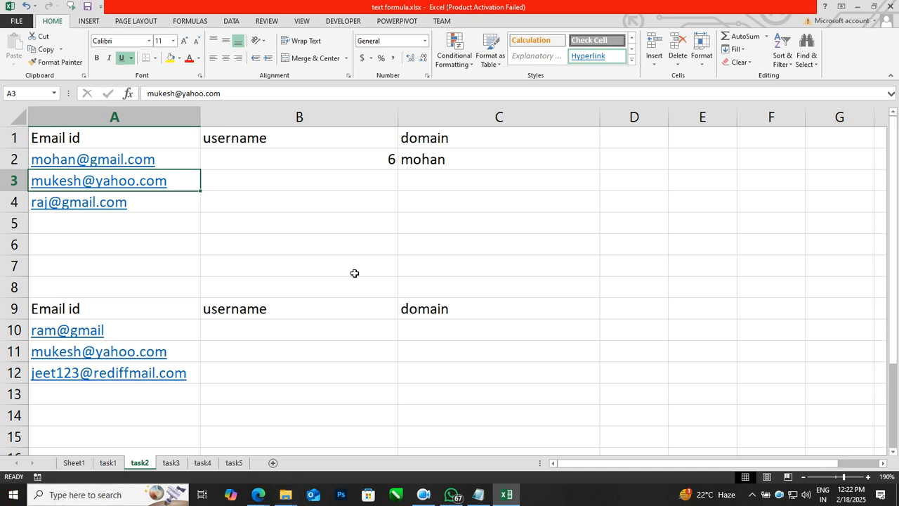
Replace the B2 reference in C2's LEFT formula with B2's copied FIND("@",A2) expression.
click(365, 159)
drag(215, 96, 153, 93)
key(ctrl+c)
key(Escape)
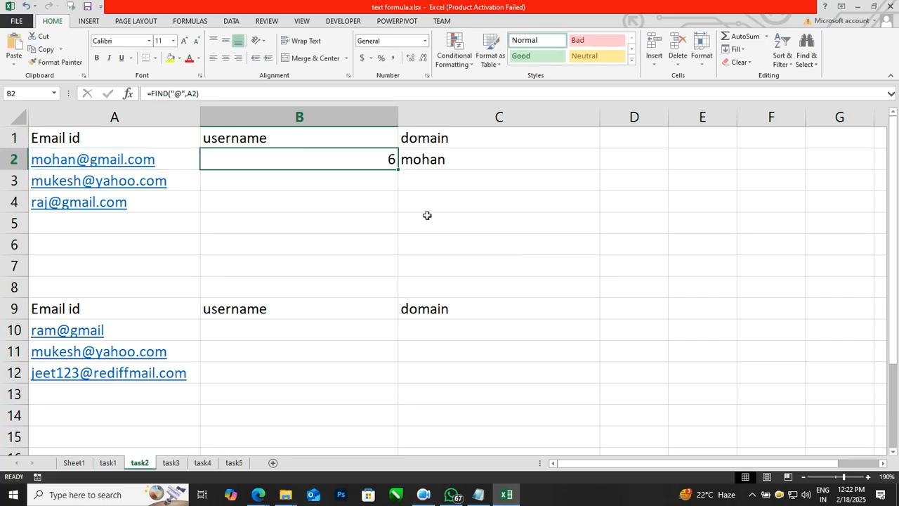
click(461, 164)
double_click(462, 164)
key(Right)
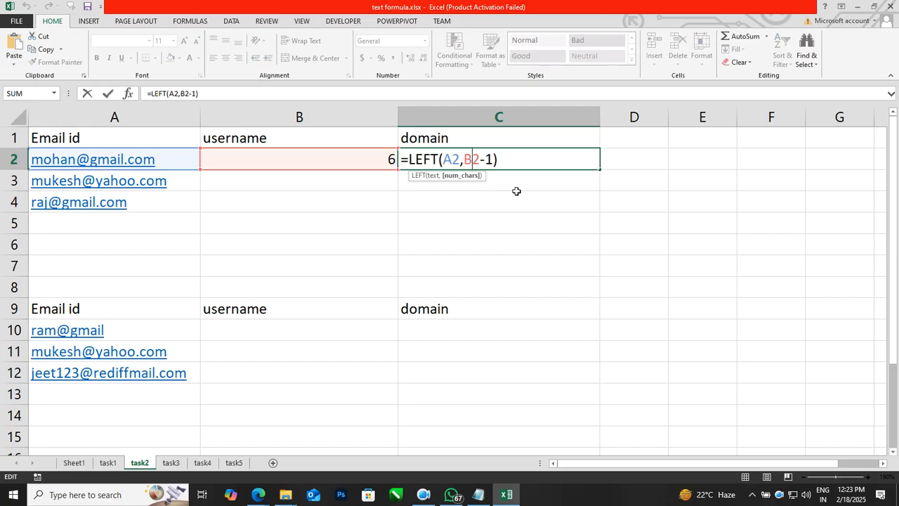
click(481, 159)
key(BackSpace)
key(BackSpace)
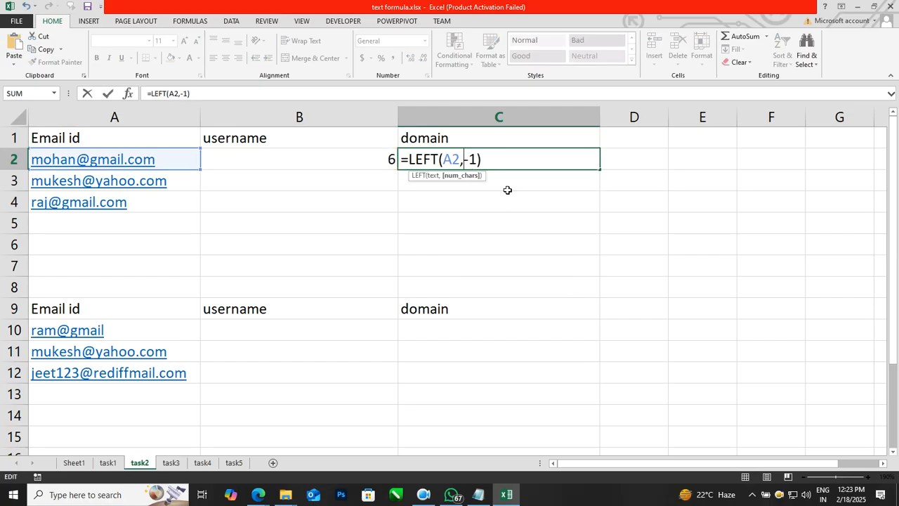
key(ctrl+v)
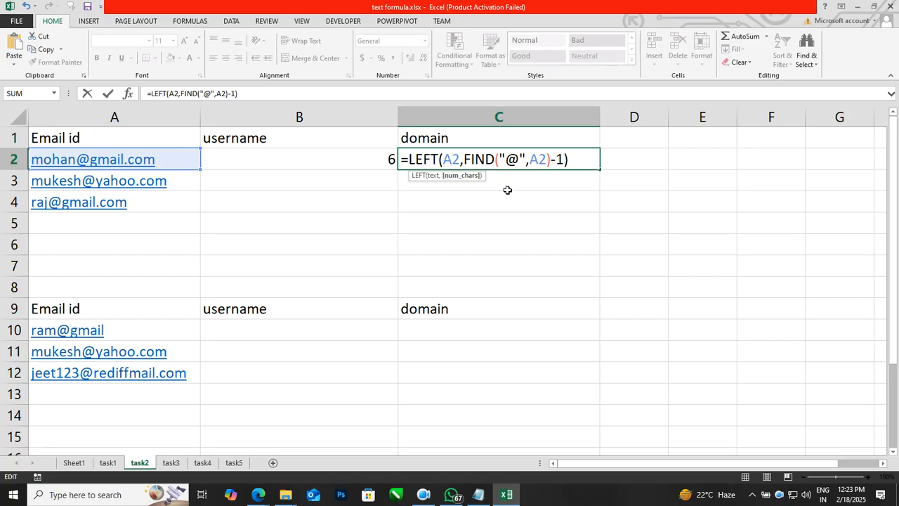
key(Return)
Clear the helper FIND value from B2 and move the username formula from C2 into B2.
key(Up)
key(Left)
key(Delete)
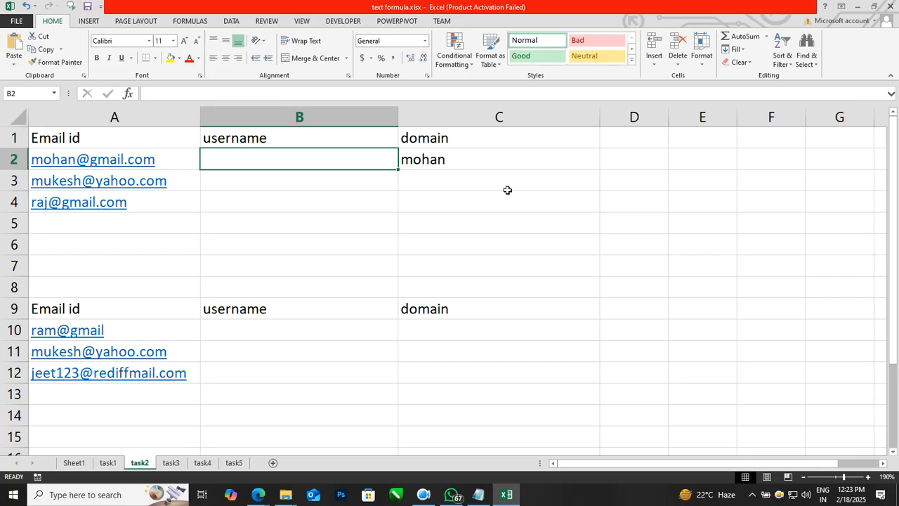
key(Right)
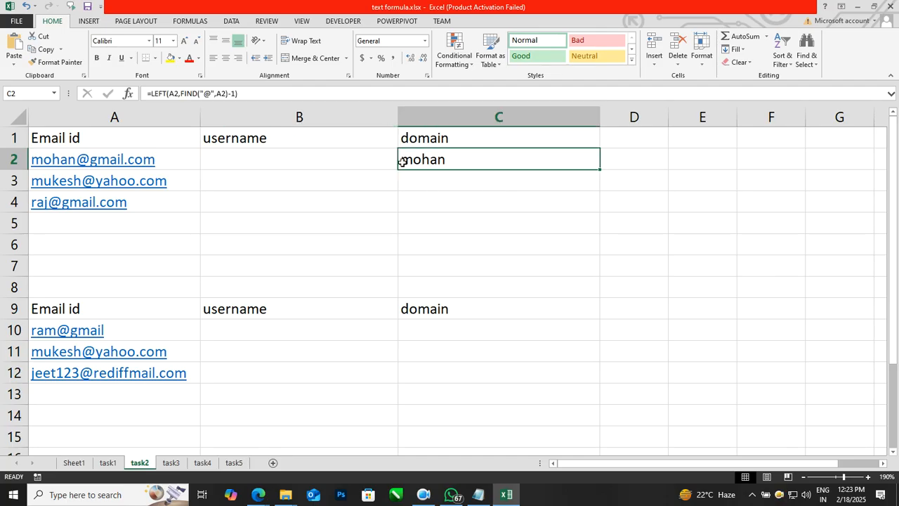
drag(399, 160, 403, 206)
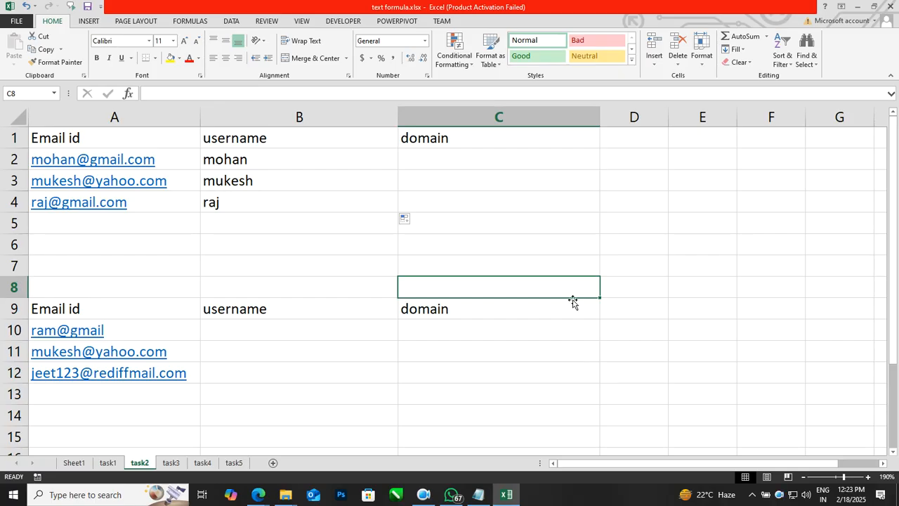
Enter =FIND("@",A2) in C2, returning 6.
click(517, 162)
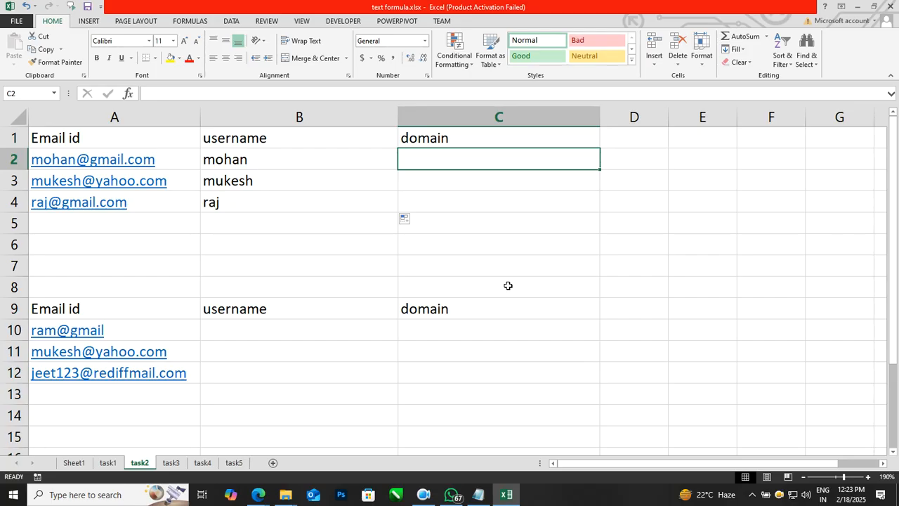
text(=find)
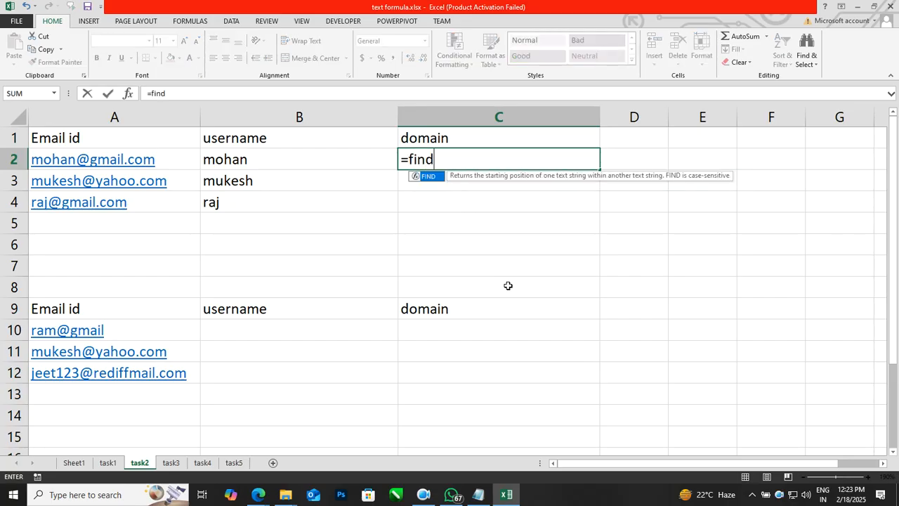
text(("2)
key(BackSpace)
text(@",)
key(Left)
key(Left)
text())
key(Return)
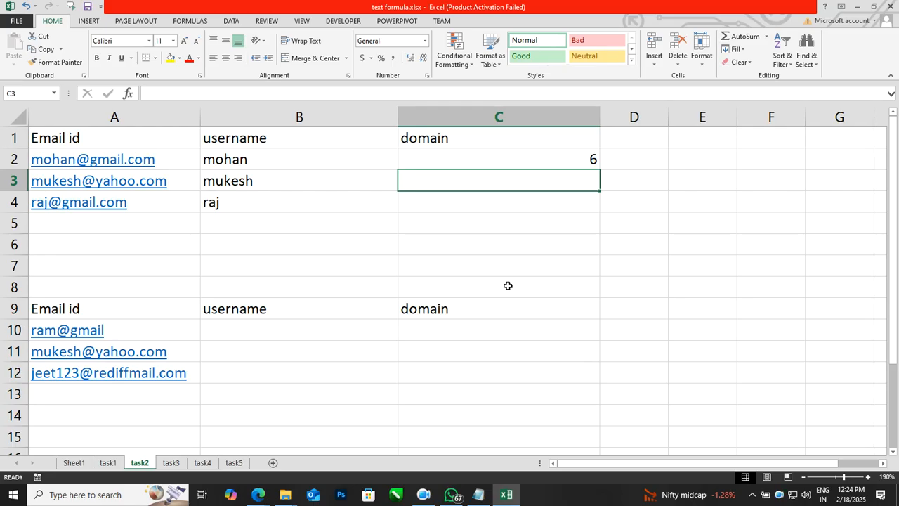
Enter =LEN(A2)-C2 in D2 to get the domain length.
key(Right)
key(Up)
text(=l)
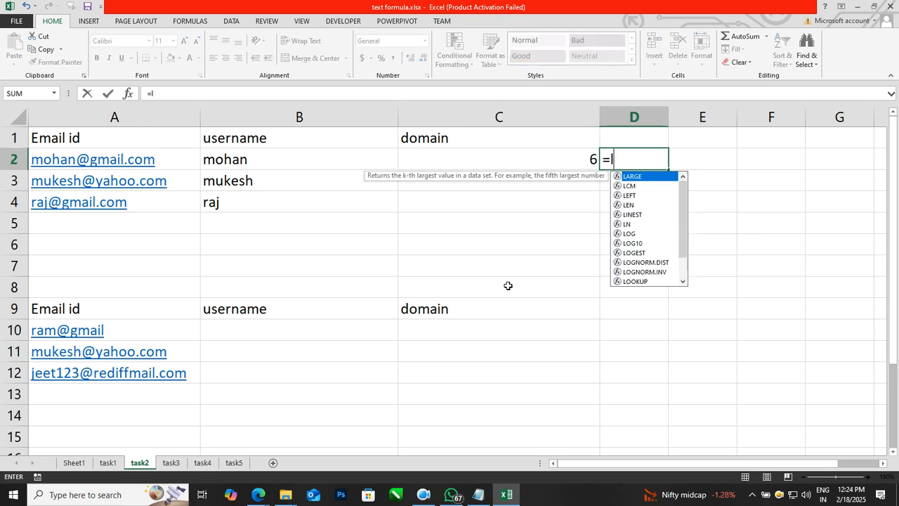
text(en()
key(Left)
key(Left)
key(Left)
text())
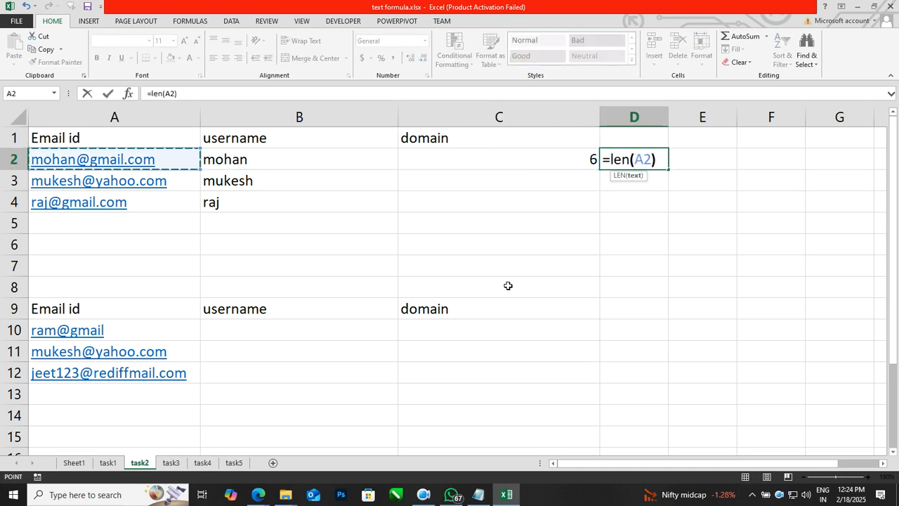
text(-)
key(Left)
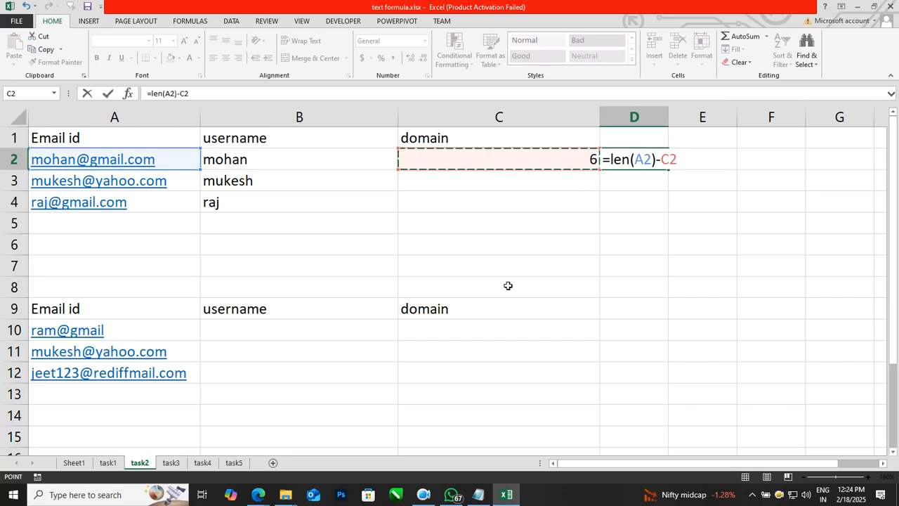
key(Return)
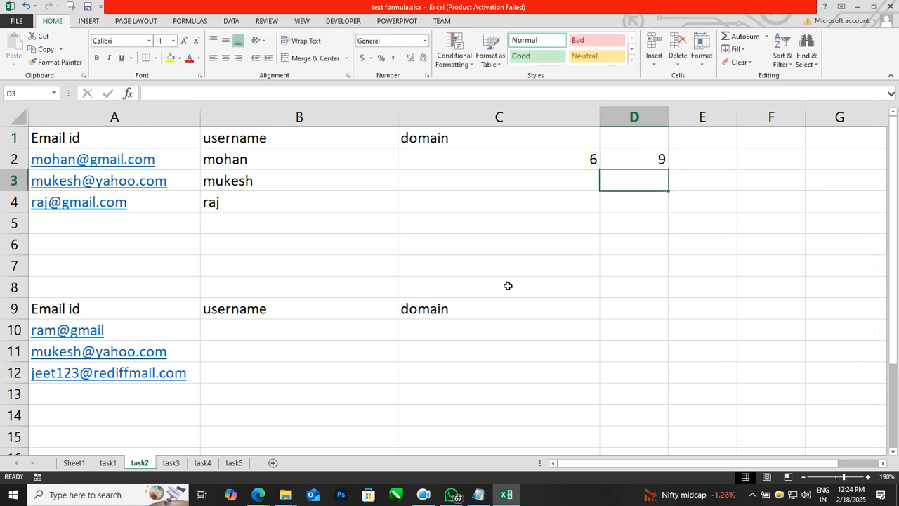
Review D2's formula and C2's FIND formula without changing them.
key(Up)
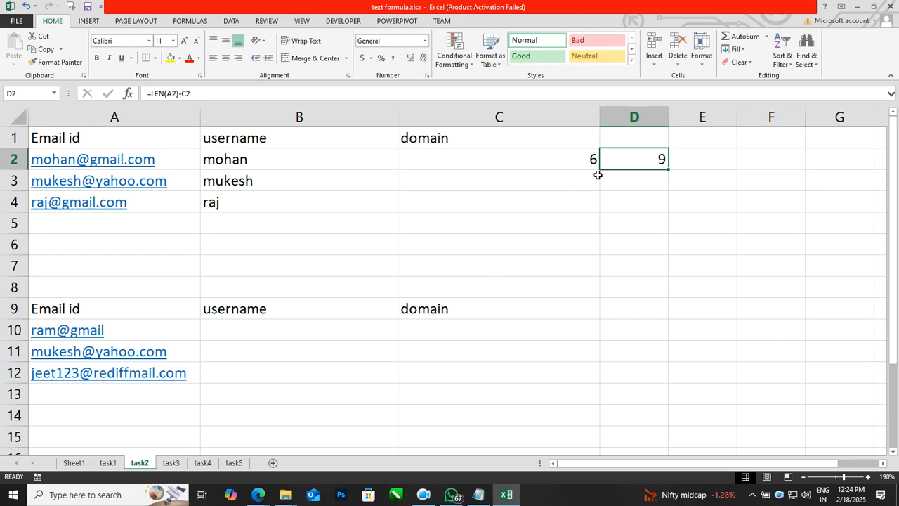
double_click(640, 156)
key(Escape)
click(316, 99)
key(Escape)
click(521, 150)
drag(199, 94, 147, 91)
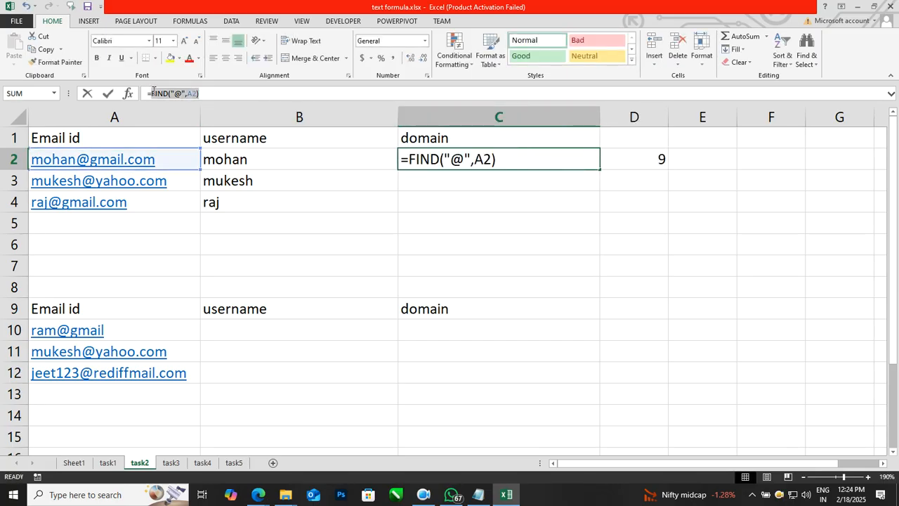
key(Escape)
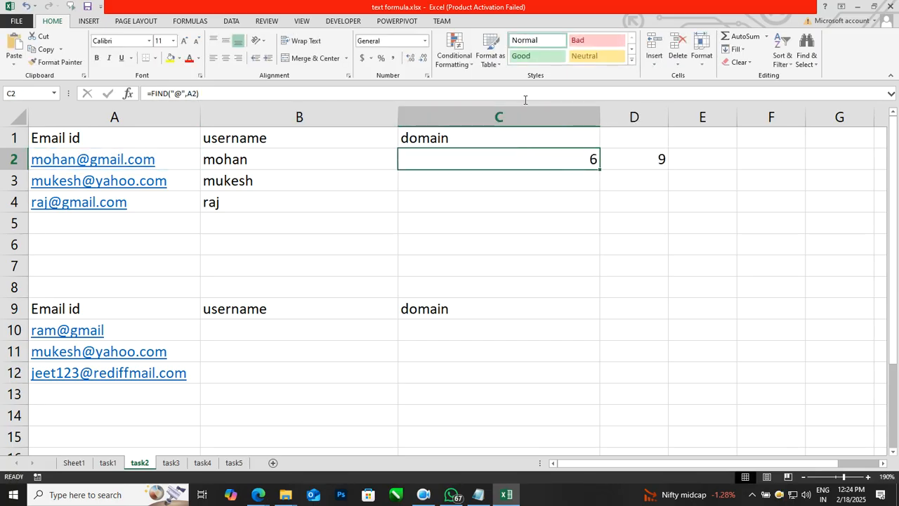
Replace C2 in D2's formula with FIND("@",A2) and clear the helper 6 from C2.
double_click(635, 160)
drag(683, 159, 665, 155)
key(BackSpace)
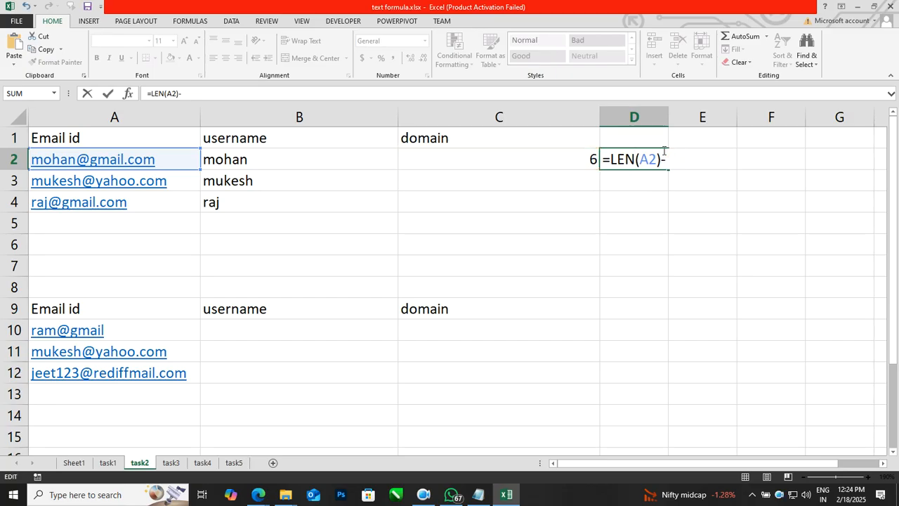
text(FIND("@",A2))
key(Return)
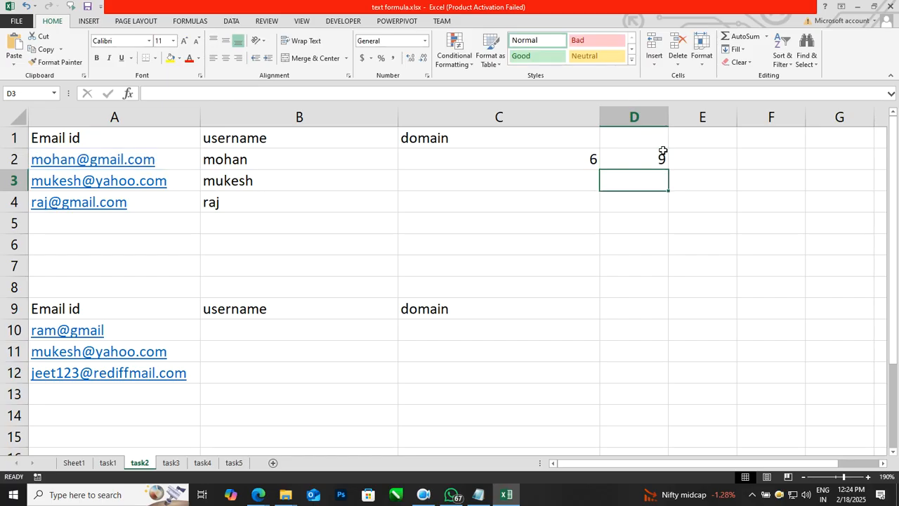
key(Up)
key(Left)
key(Delete)
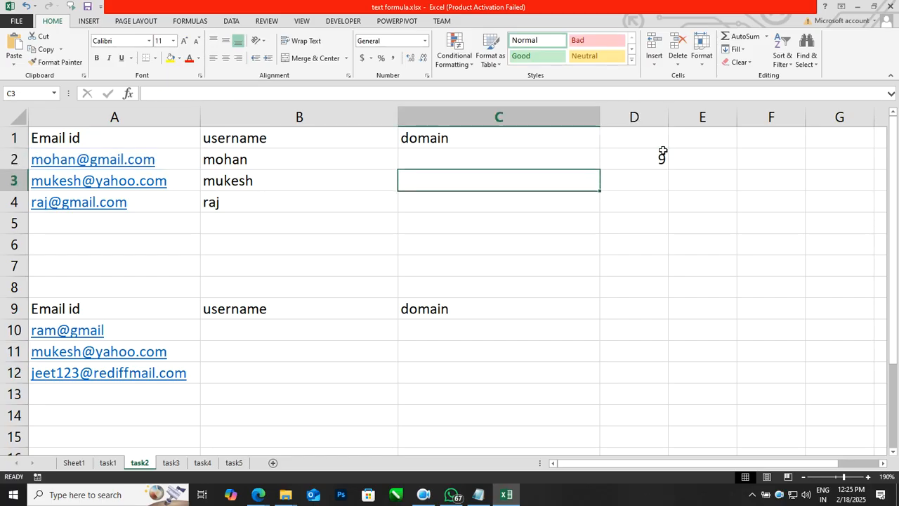
Enter =RIGHT(A2,D2) in C2 to extract the domain.
click(700, 265)
click(572, 164)
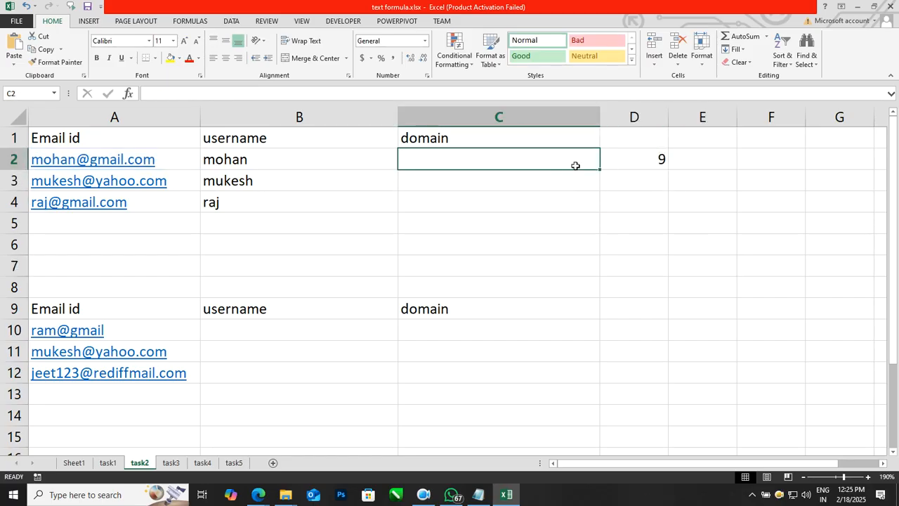
text(=)
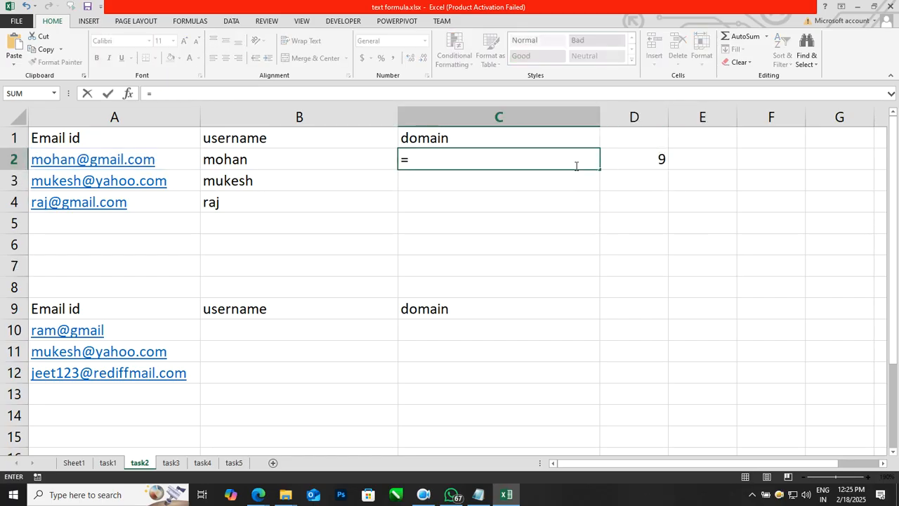
text(right()
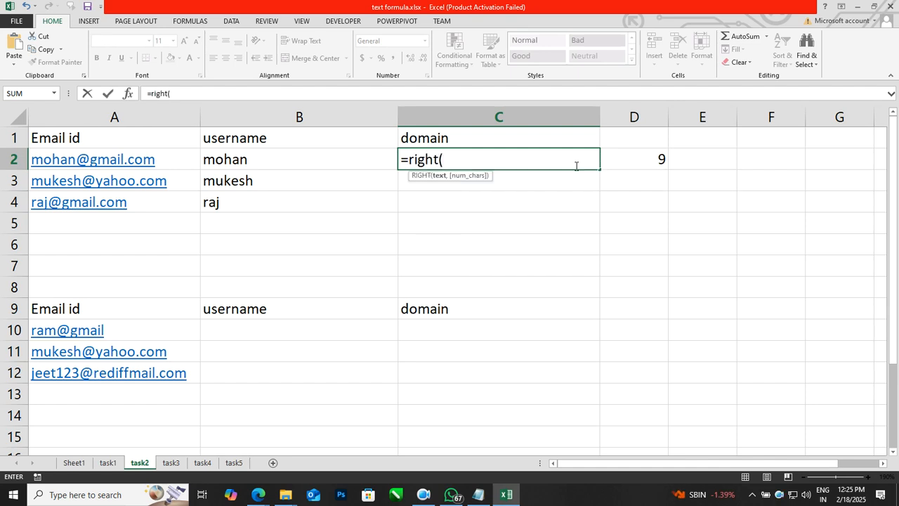
key(Left)
key(Left)
text(,)
key(Right)
key(Right)
key(Left)
text())
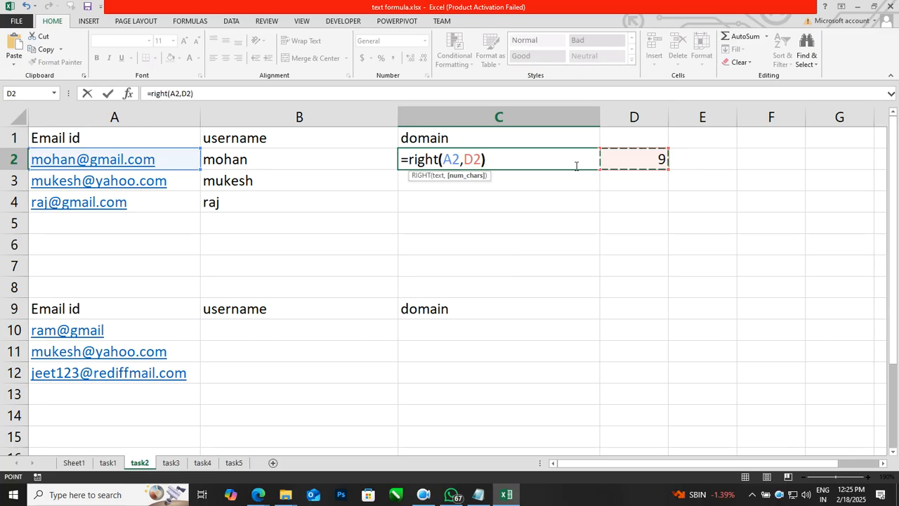
key(Return)
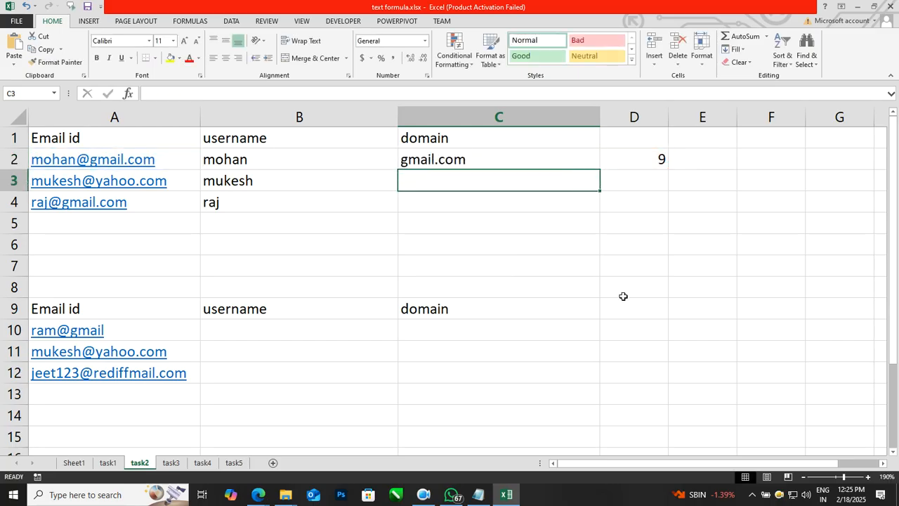
Replace D2 in C2's formula with D2's copied LEN(A2)-FIND("@",A2) expression.
click(640, 161)
drag(242, 95, 152, 94)
key(ctrl+c)
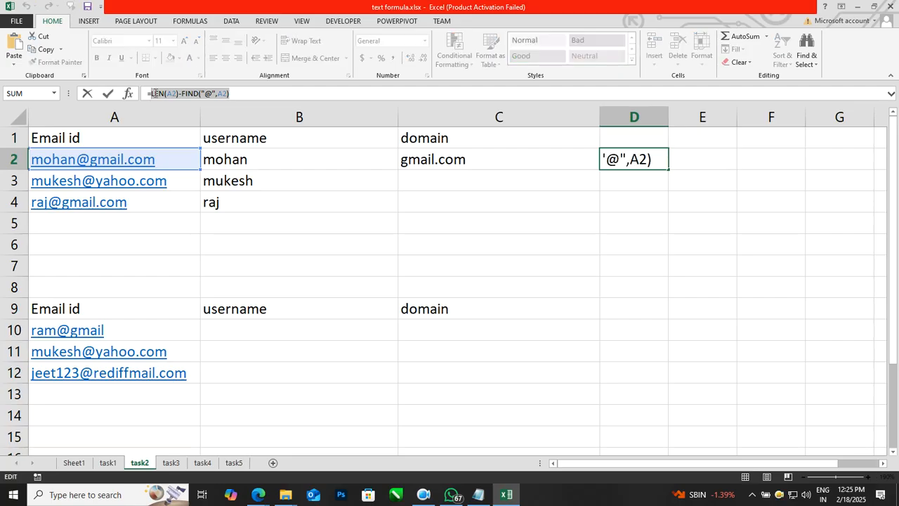
key(Escape)
double_click(457, 160)
click(492, 160)
key(BackSpace)
key(BackSpace)
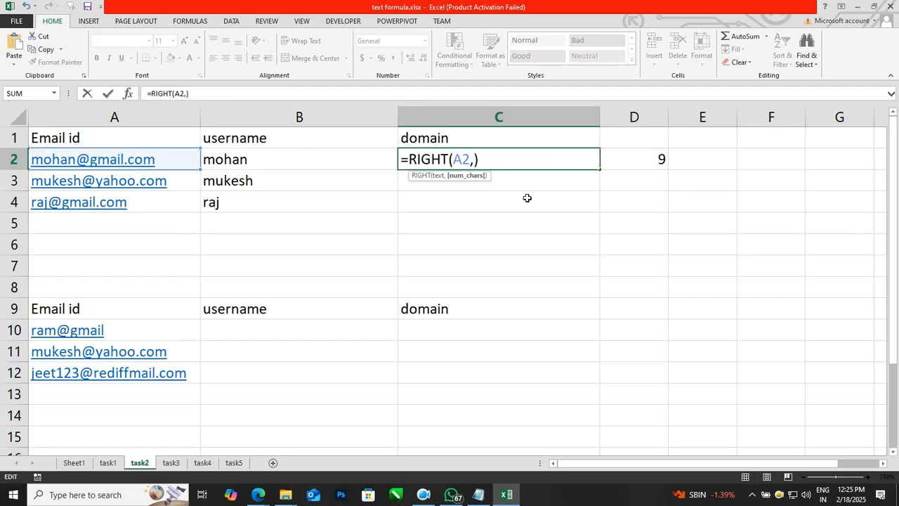
key(ctrl+v)
key(Return)
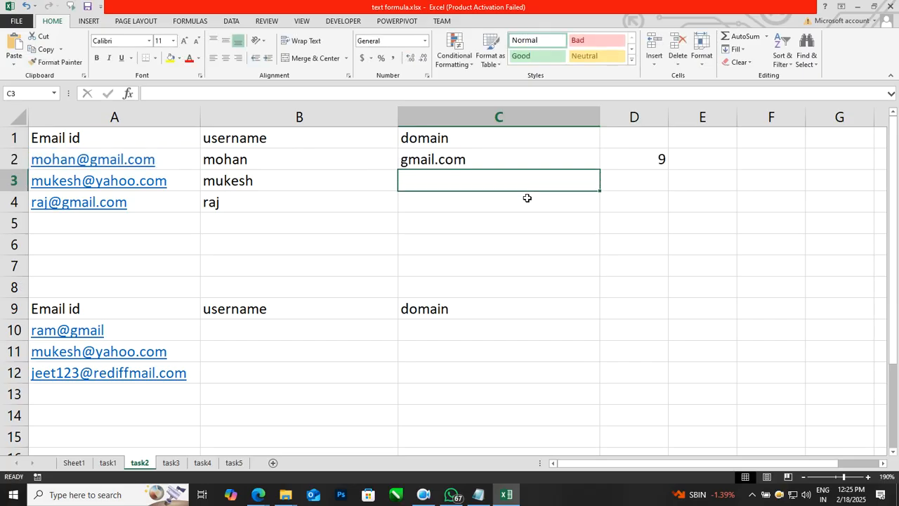
Fill the domain formula down from C2 to C4.
key(Up)
key(shift+Down)
key(shift+Down)
key(ctrl+d)
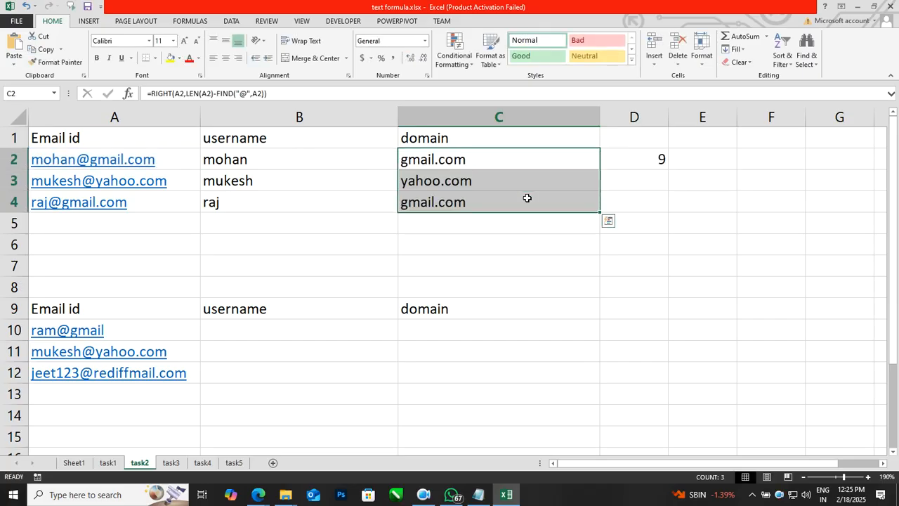
click(566, 283)
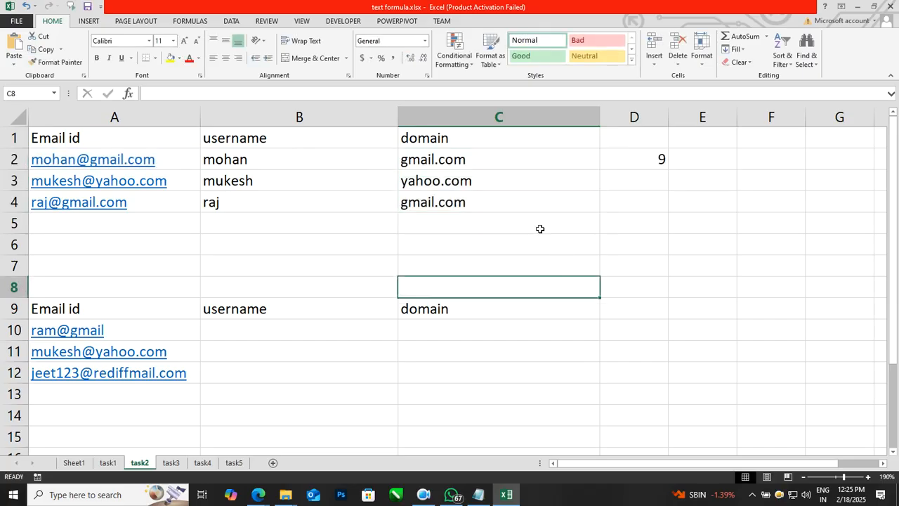
Copy the username formulas in B2:B4 into B10:B12 for the second email list.
double_click(509, 154)
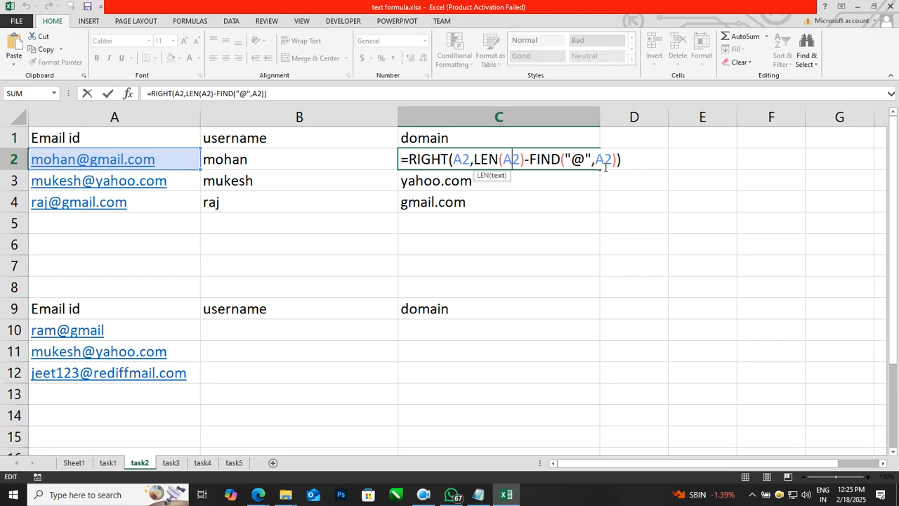
key(Escape)
key(Down)
key(Left)
key(Left)
key(Right)
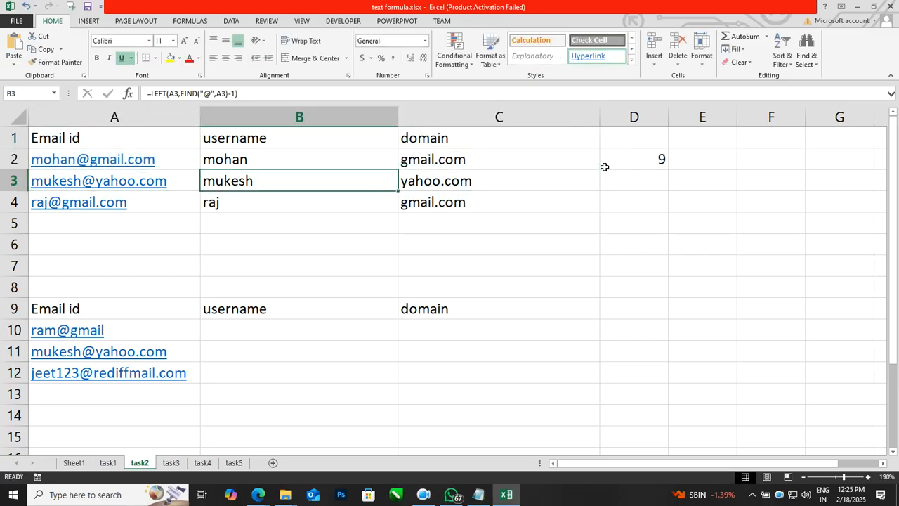
key(Up)
key(shift+Down)
key(shift+Down)
key(ctrl+c)
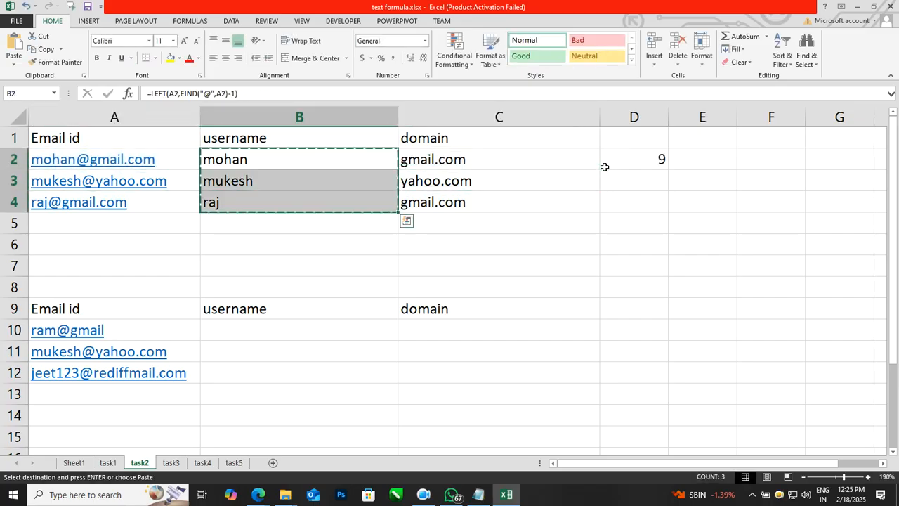
key(Down)
key(Down)
key(Down)
key(Down)
key(Down)
key(Down)
key(Down)
key(Down)
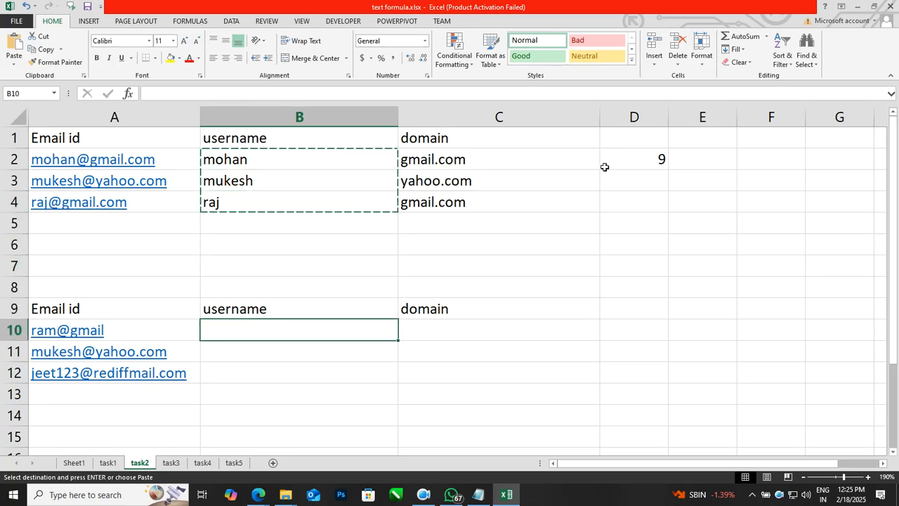
key(shift+Down)
key(shift+Down)
key(ctrl+v)
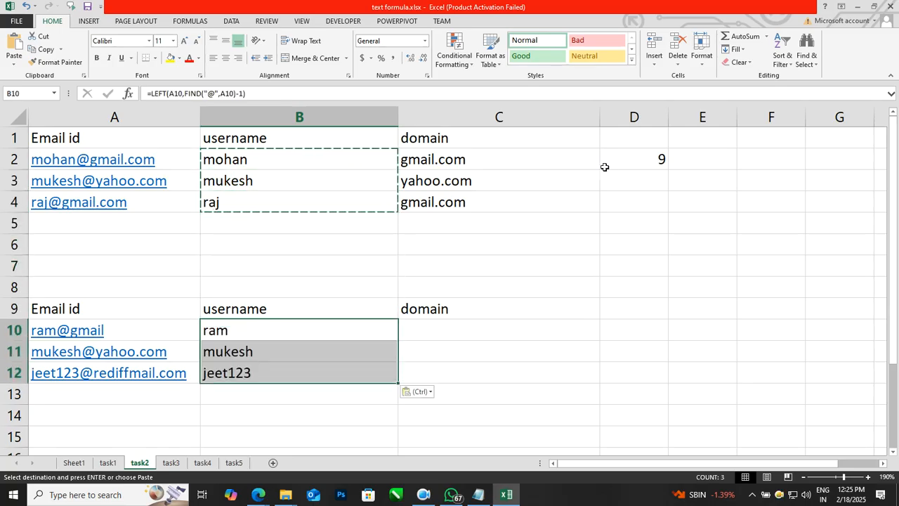
Copy C2's domain formula into C10:C12, giving gmail, yahoo.com and rediffmail.com.
key(Right)
key(Right)
key(Up)
key(Up)
key(Up)
key(Up)
key(Up)
key(Up)
key(Left)
key(Left)
key(Up)
key(Up)
key(Right)
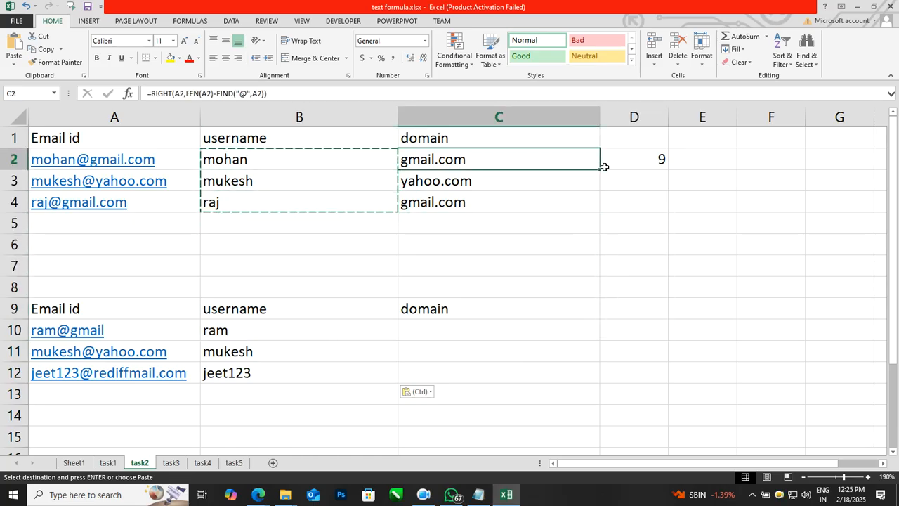
key(ctrl+c)
key(Down)
key(Down)
key(Down)
key(Down)
key(Down)
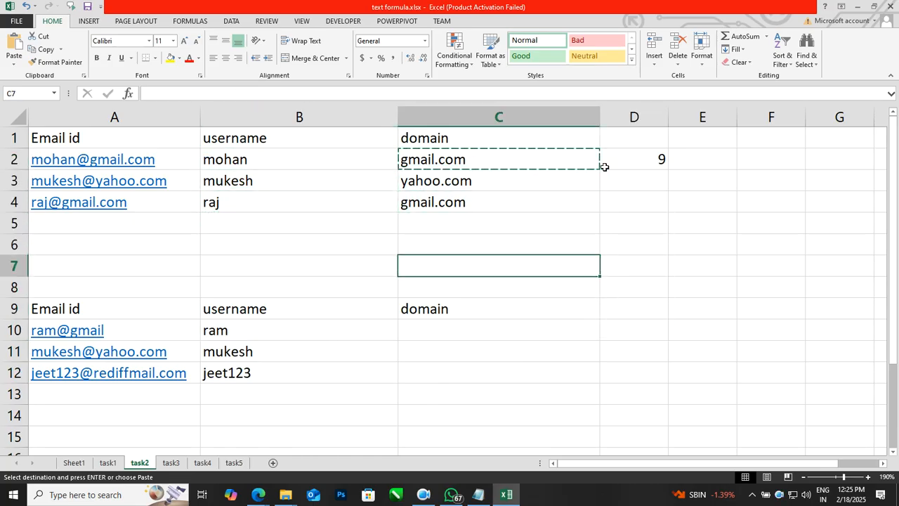
key(Down)
key(Down)
key(Down)
key(shift+Down)
key(shift+Down)
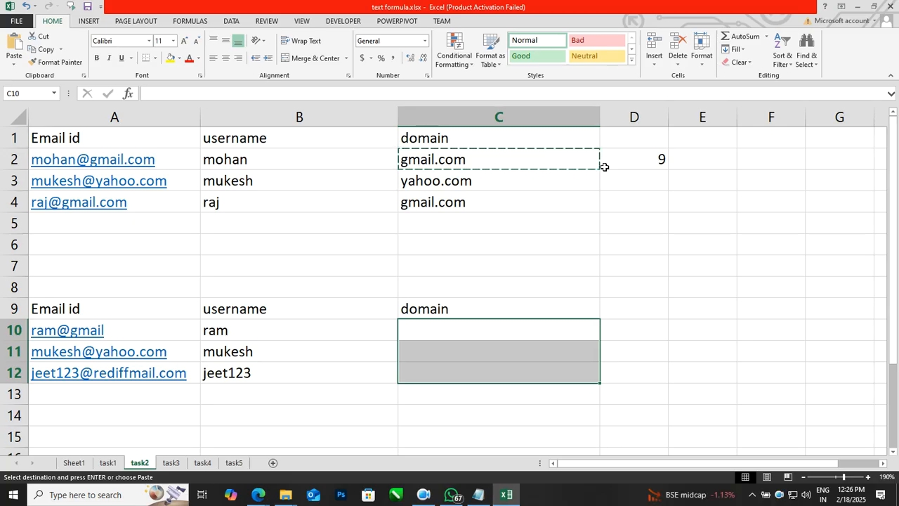
key(ctrl+v)
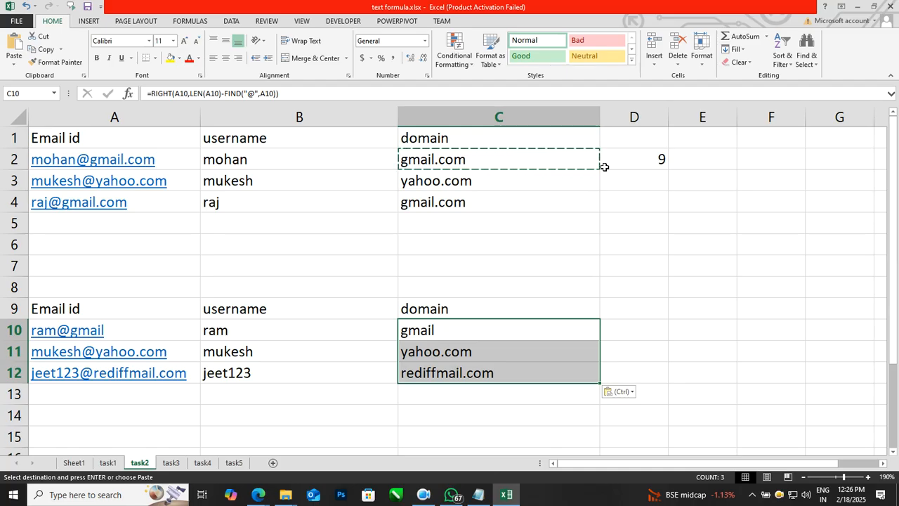
key(Escape)
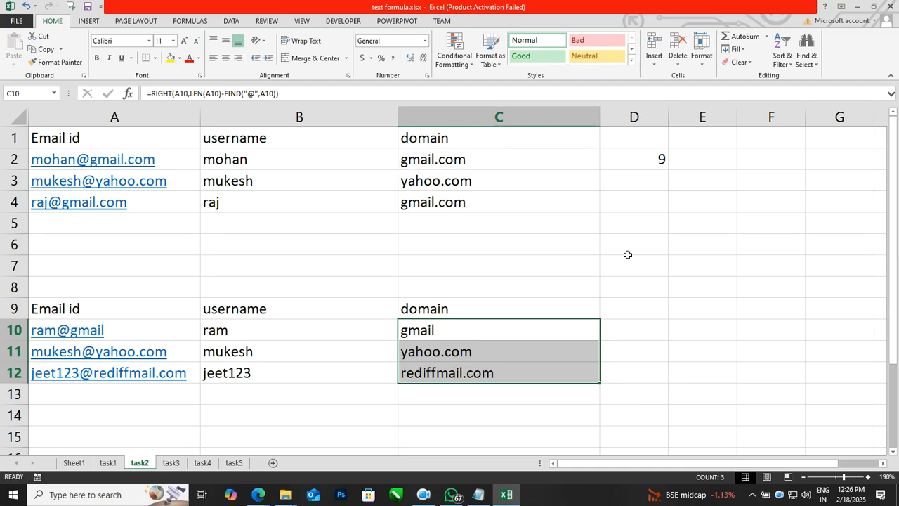
click(548, 266)
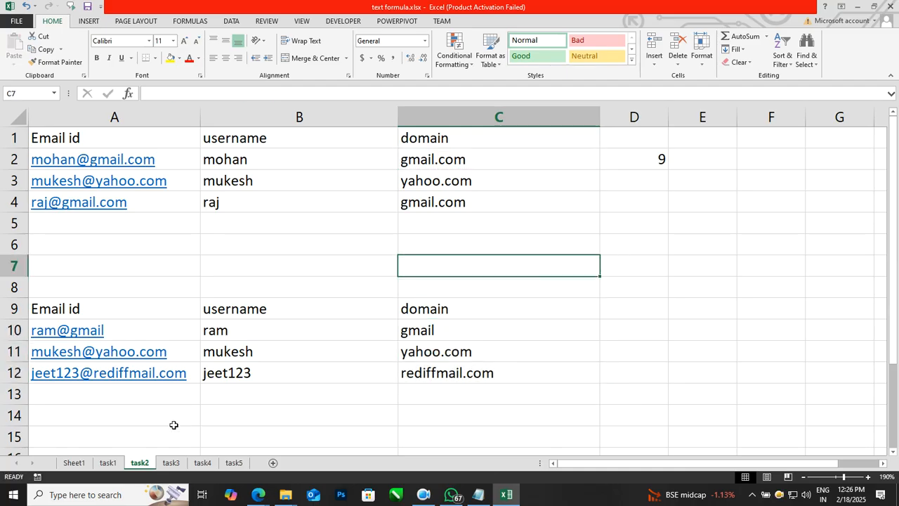
Switch to the task1 sheet and look over the full names and empty first/last name columns.
click(107, 463)
click(386, 367)
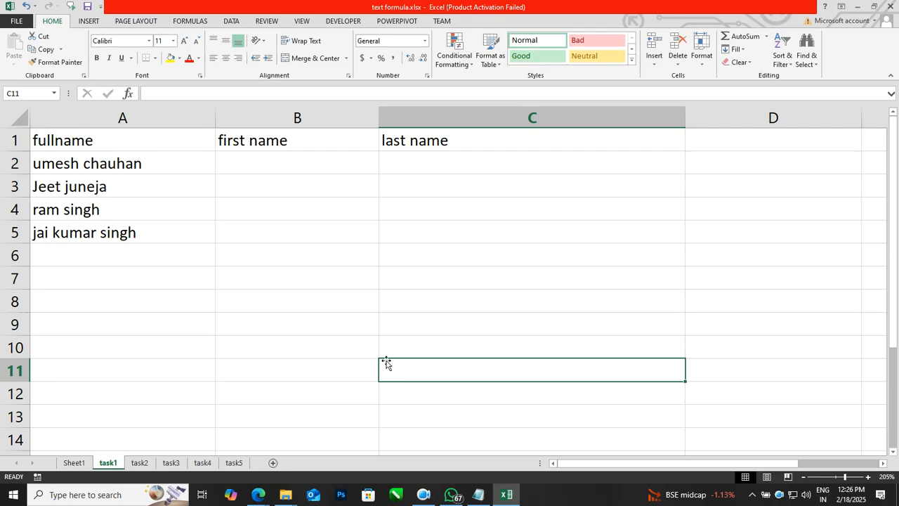
click(265, 160)
click(429, 159)
click(295, 318)
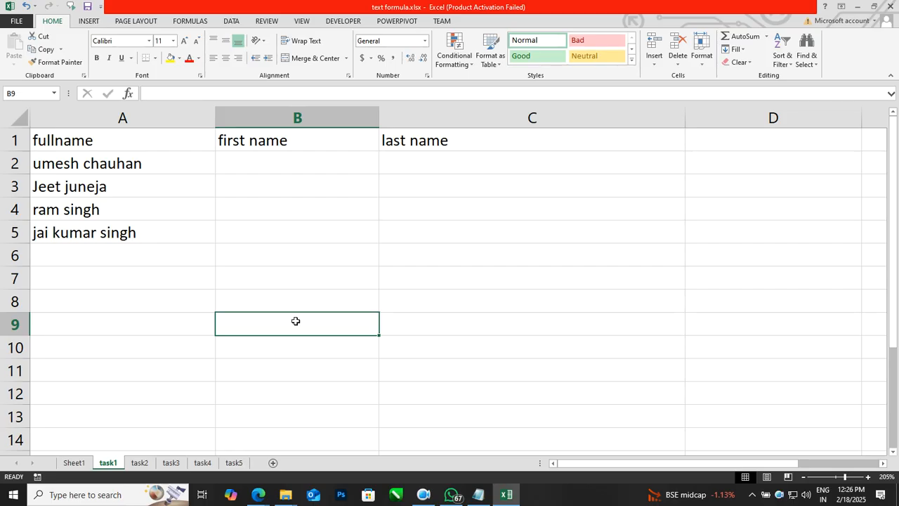
click(134, 232)
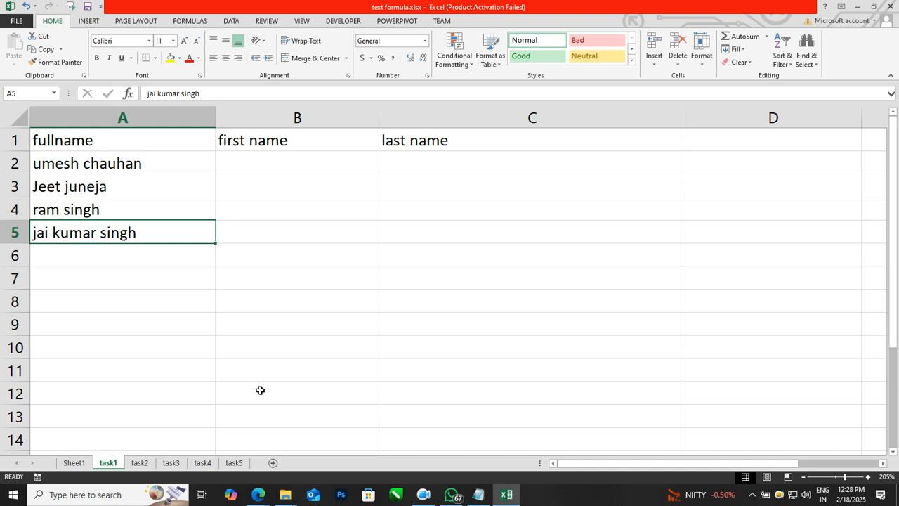
Enter =SUBSTITUTE(A2," ",REPT(" ",100)) in B2 to pad the name's space to 100 spaces.
key(Up)
key(Up)
key(Up)
key(Right)
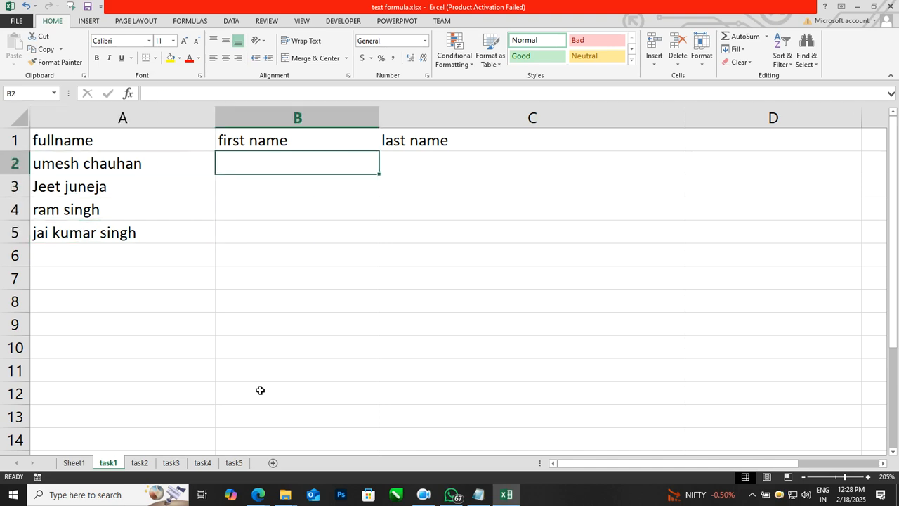
text(=)
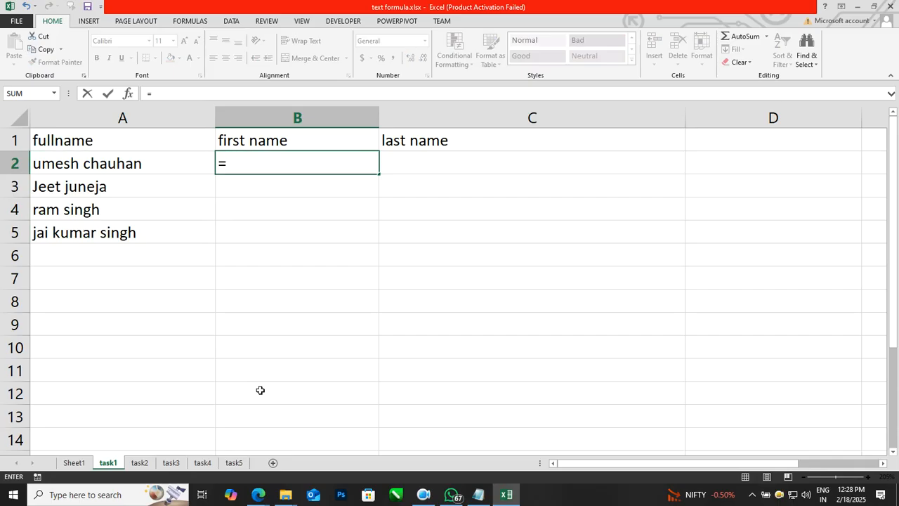
text(substitute()
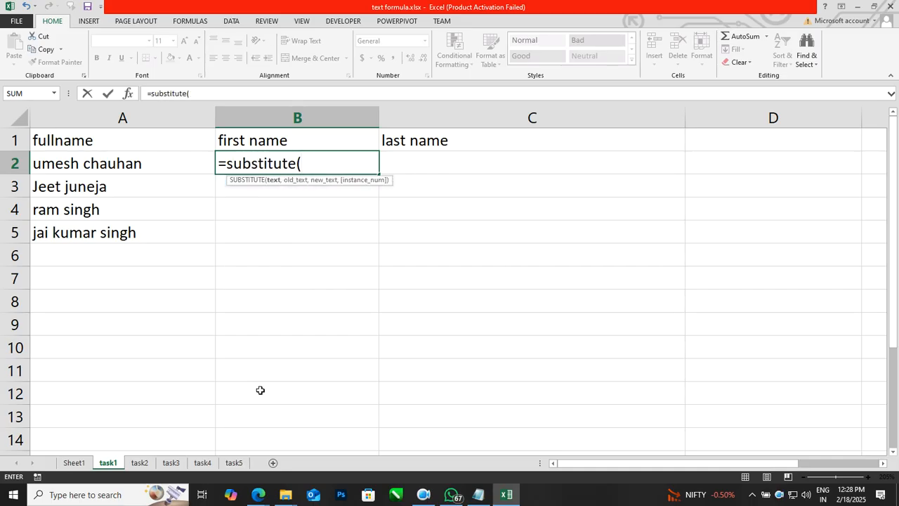
key(Left)
text(," ",")
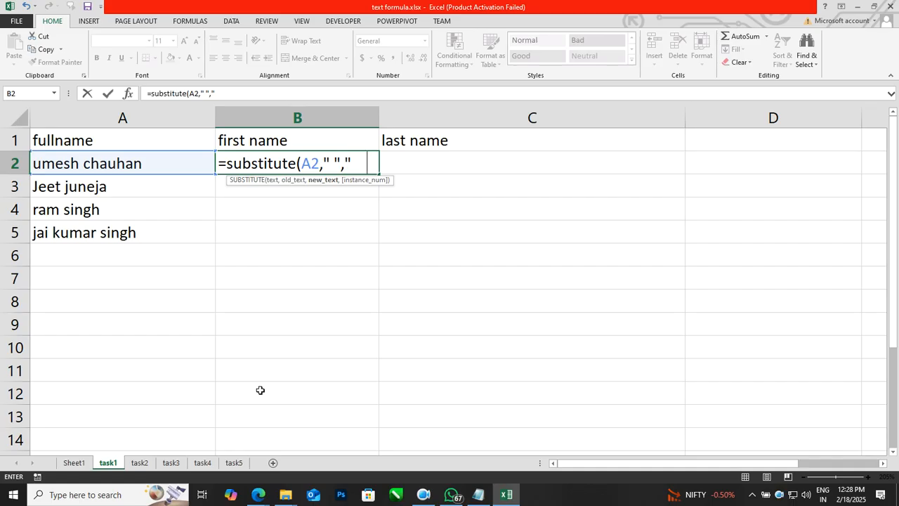
key(BackSpace)
key(BackSpace)
key(BackSpace)
key(BackSpace)
text(rep)
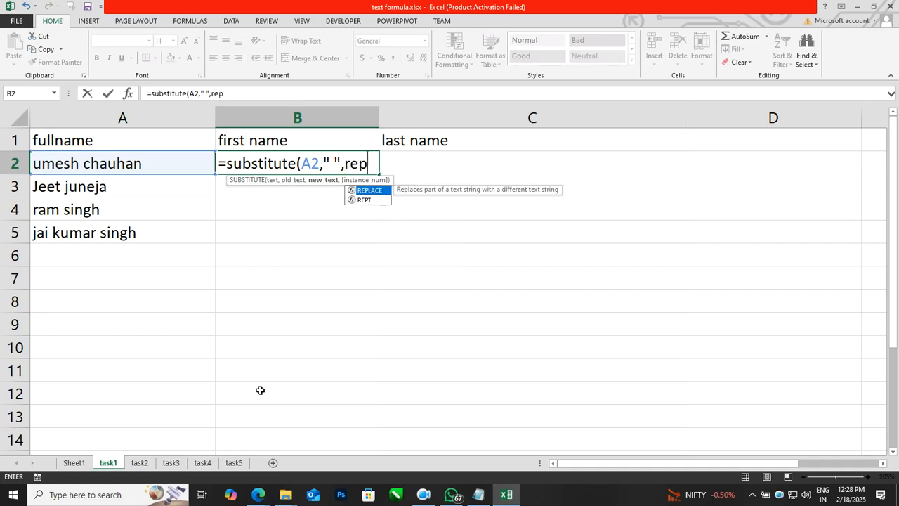
text(t(" ",)
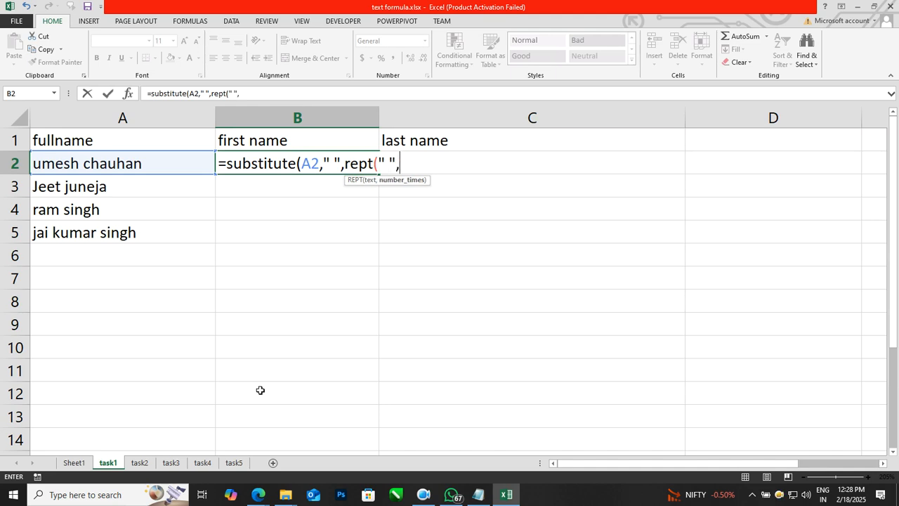
text(100)))
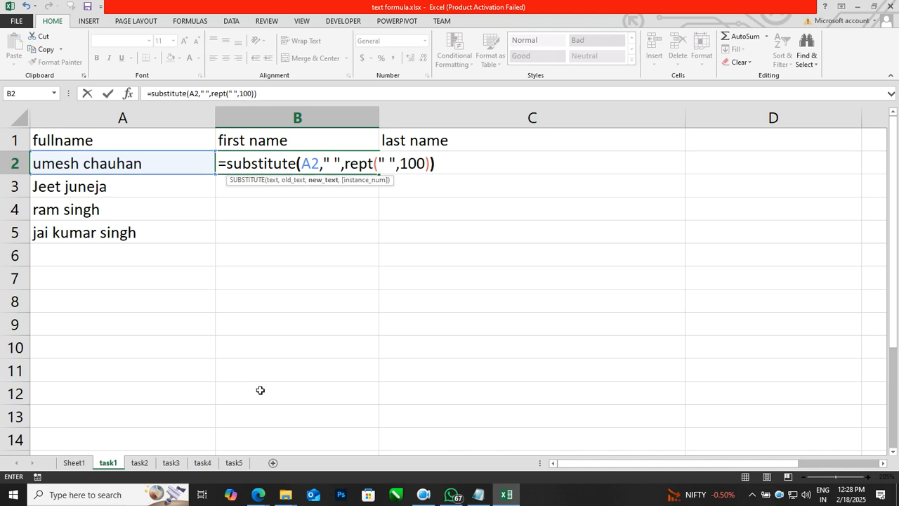
key(ctrl+Return)
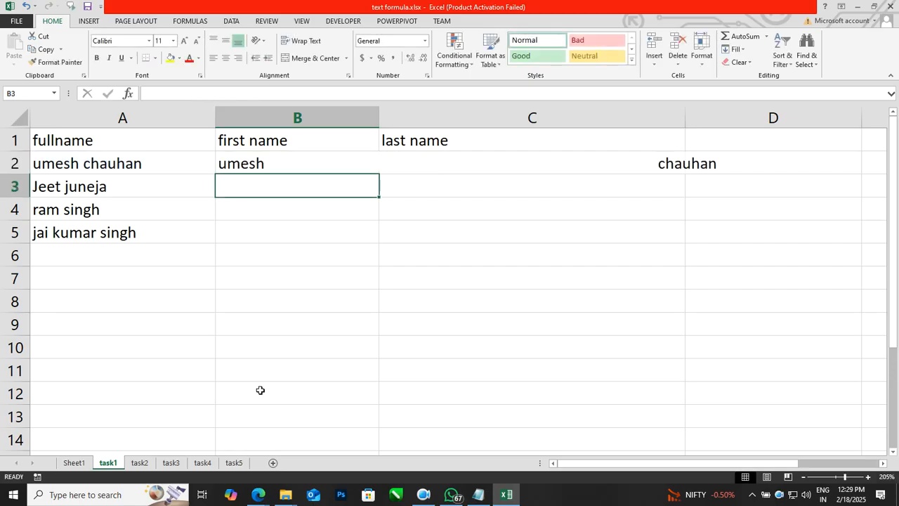
Wrap B2's SUBSTITUTE formula in LEFT(...,100) to take the first 100 characters.
key(Left)
key(Left)
key(Left)
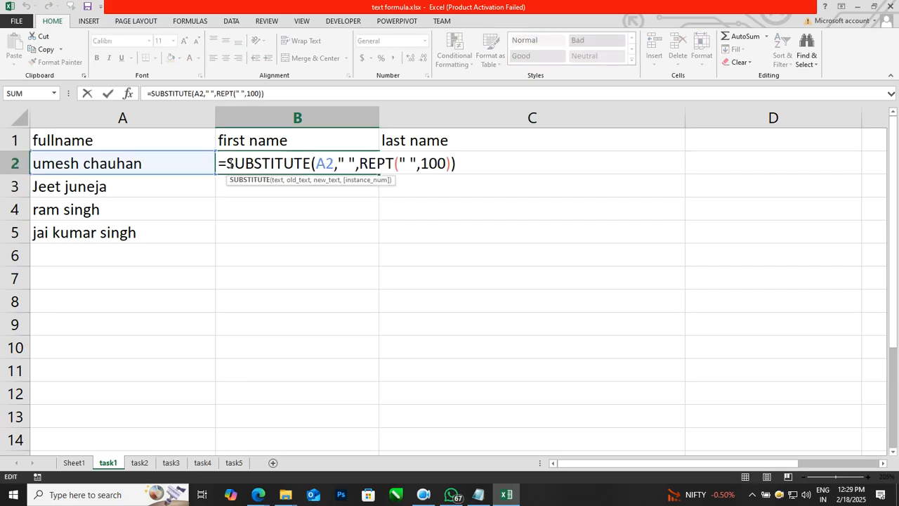
text(left()
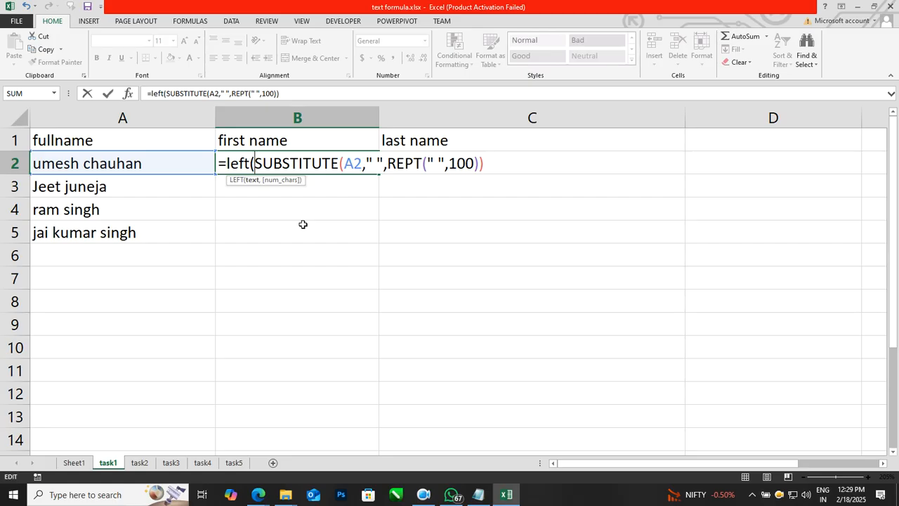
text(,100))
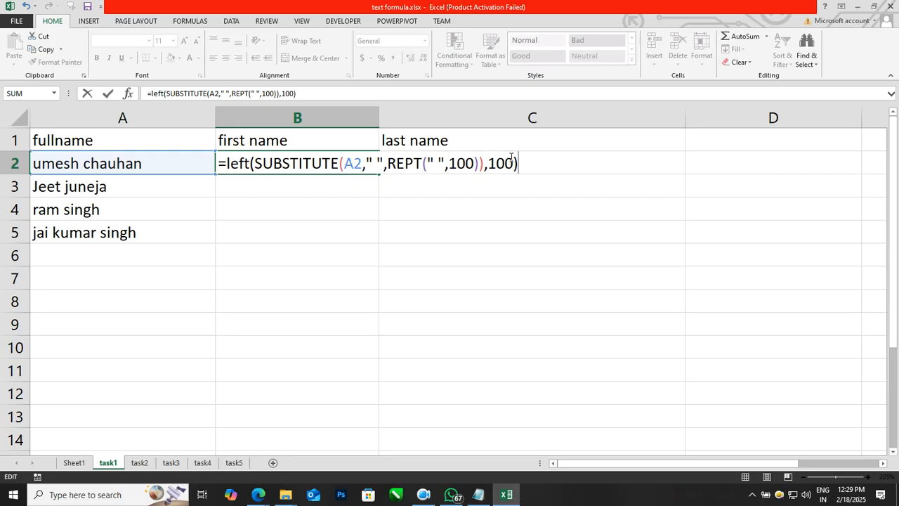
key(Return)
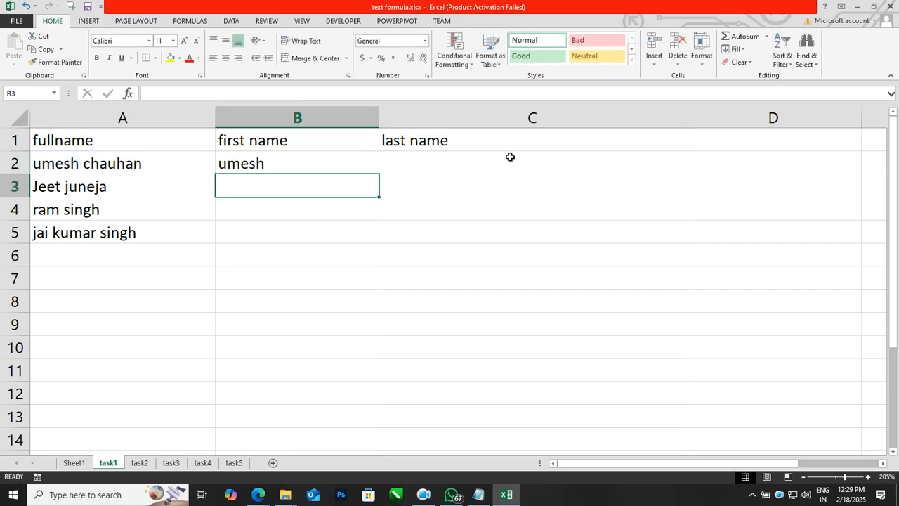
click(425, 275)
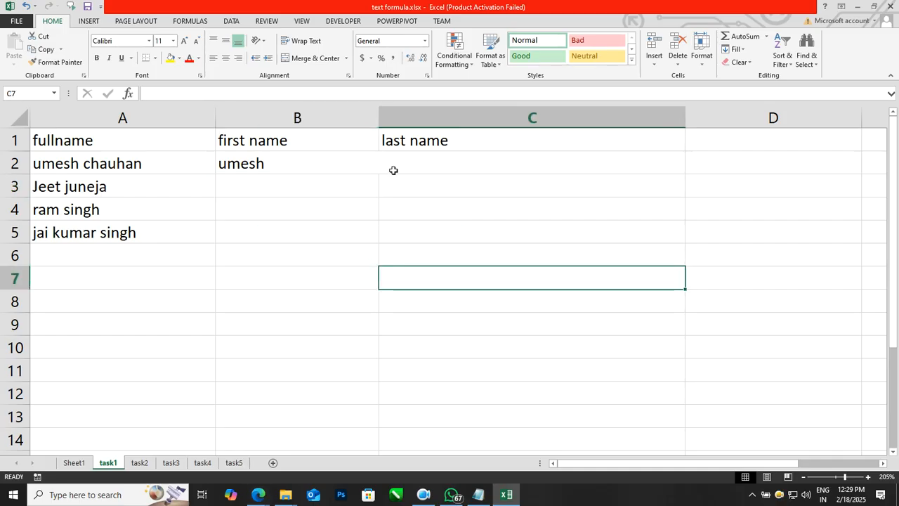
click(337, 152)
double_click(337, 153)
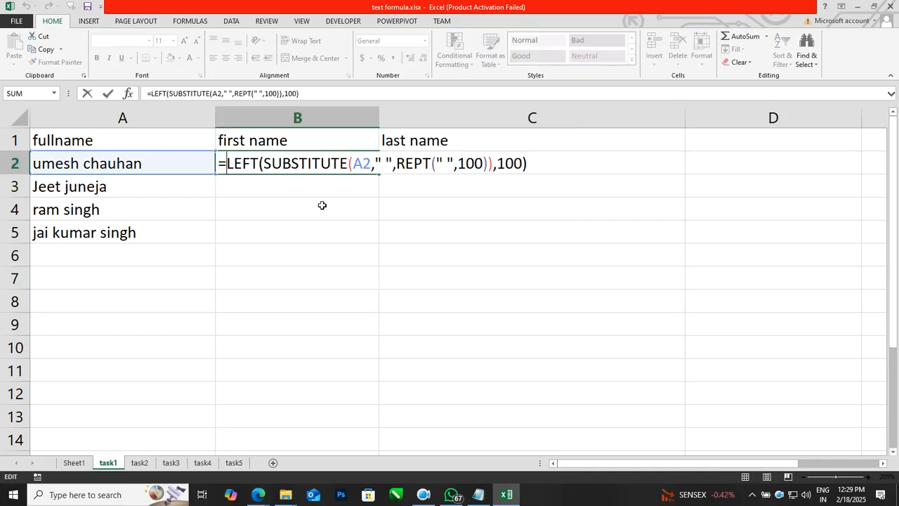
text(trim()
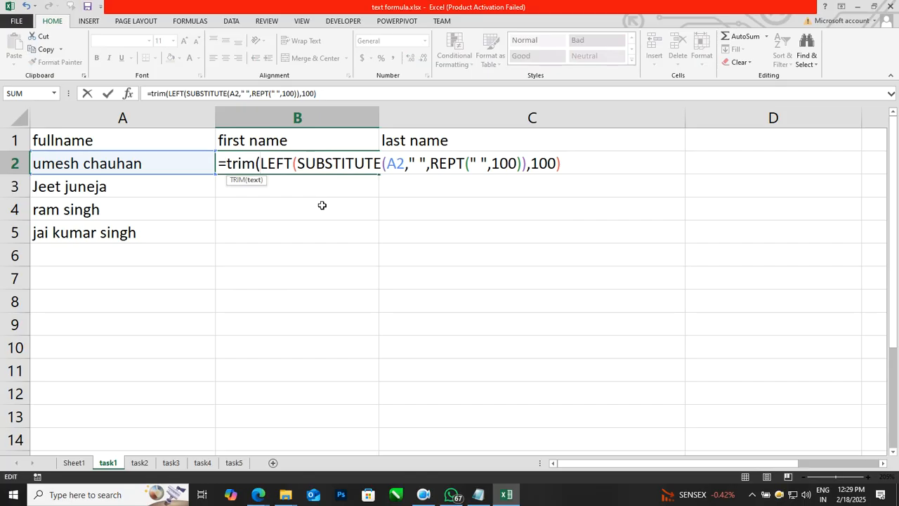
click(593, 163)
text())
key(Return)
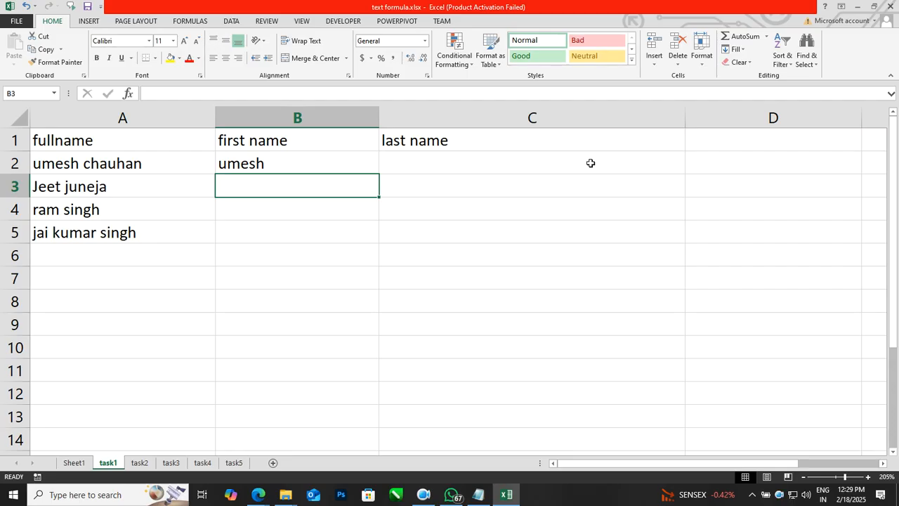
double_click(346, 161)
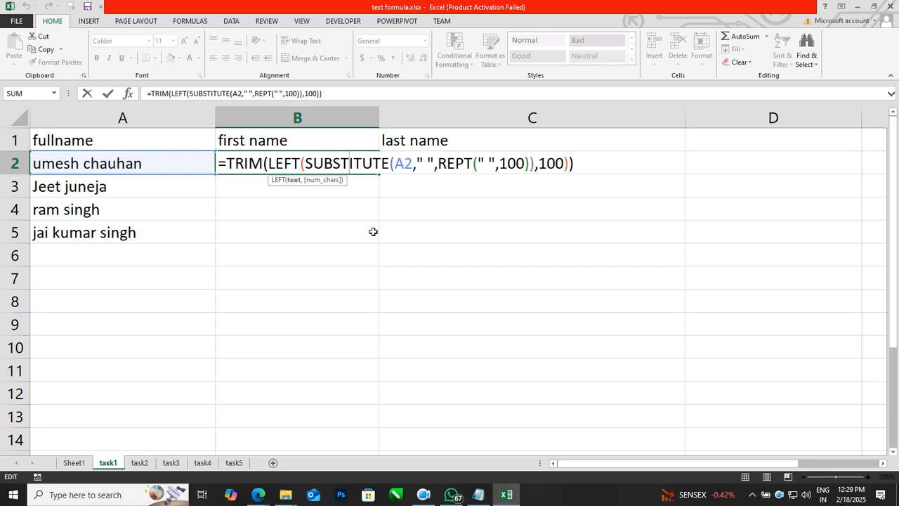
key(Escape)
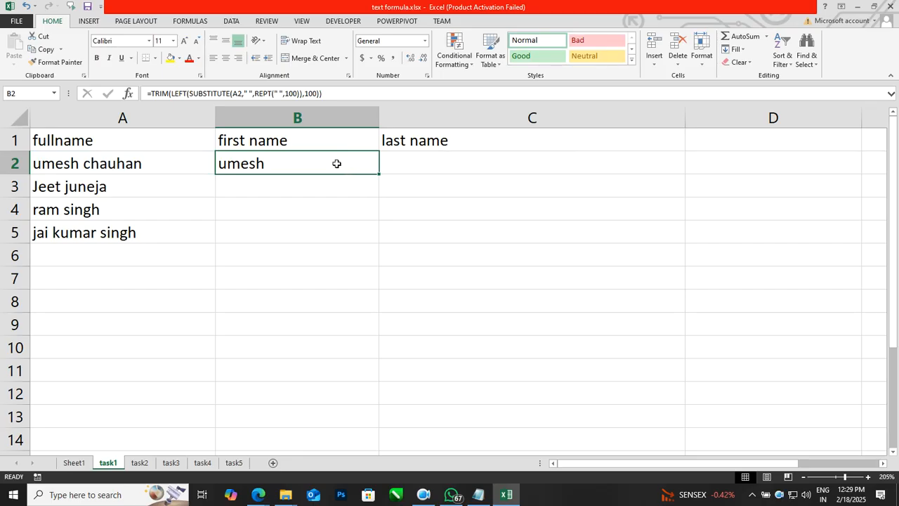
click(322, 93)
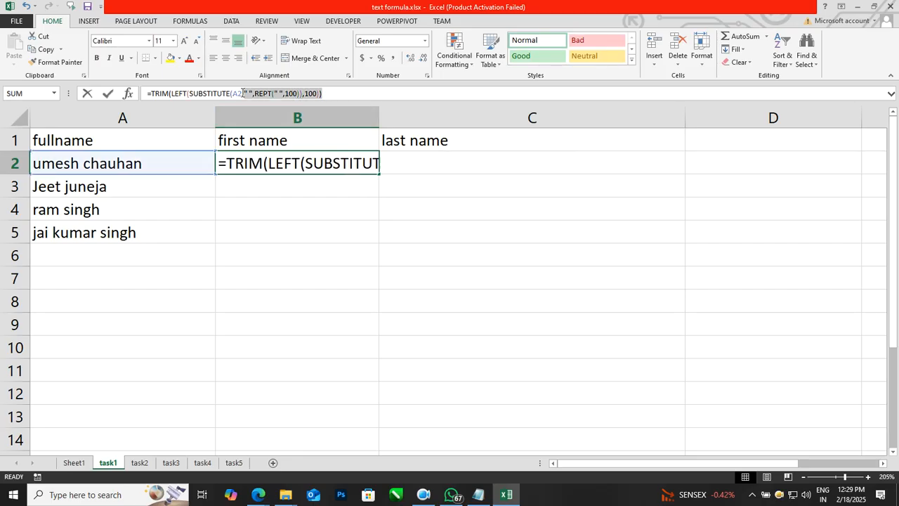
shift+click(152, 99)
key(ctrl+c)
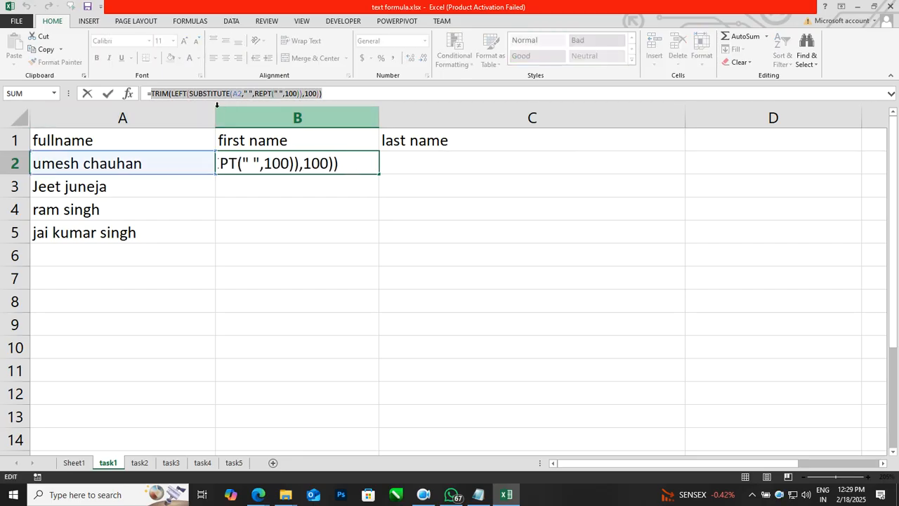
key(Escape)
click(456, 169)
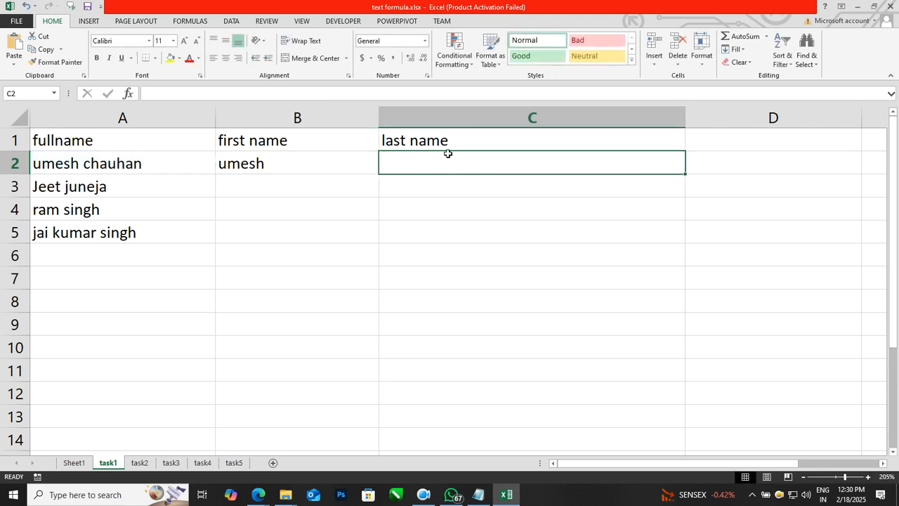
text(=)
key(ctrl+v)
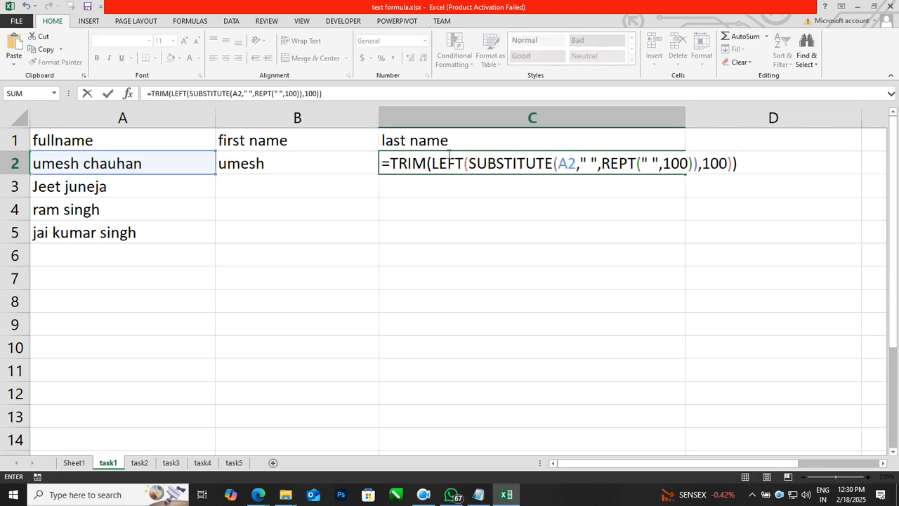
drag(463, 162, 432, 164)
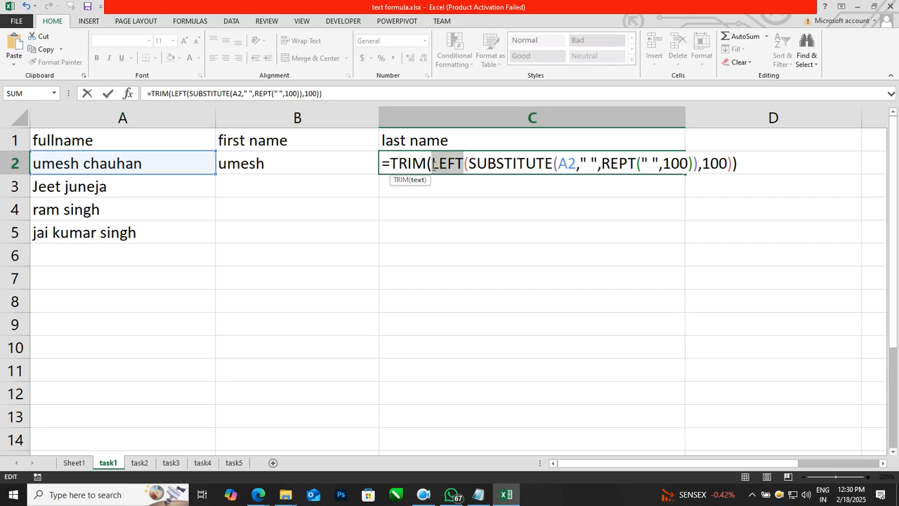
text(right)
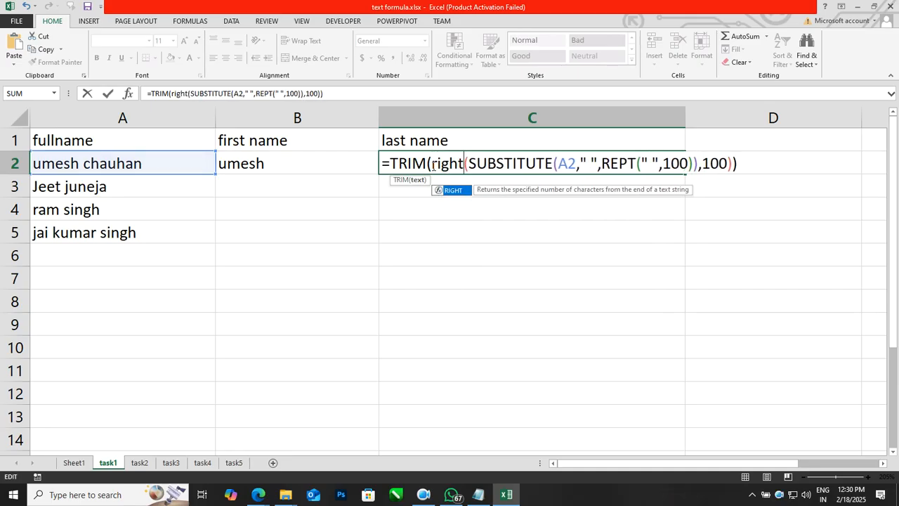
key(Return)
drag(370, 157, 435, 227)
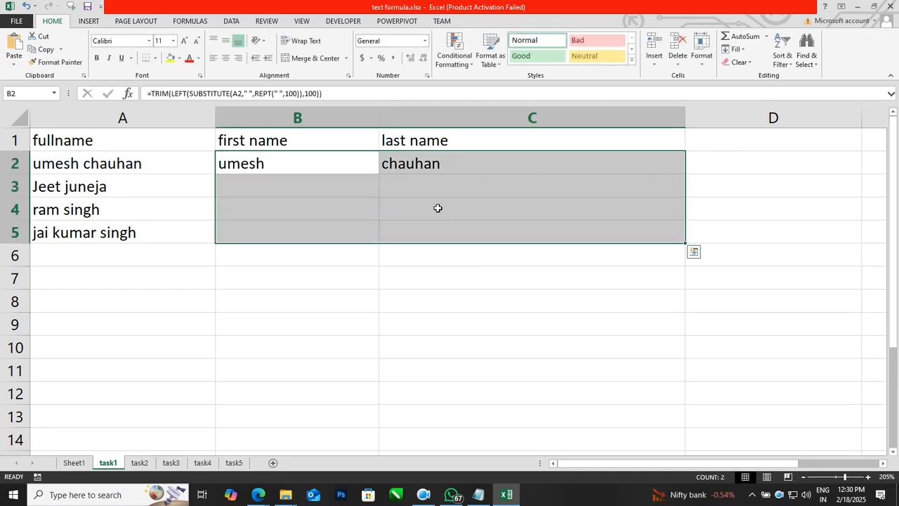
key(ctrl+d)
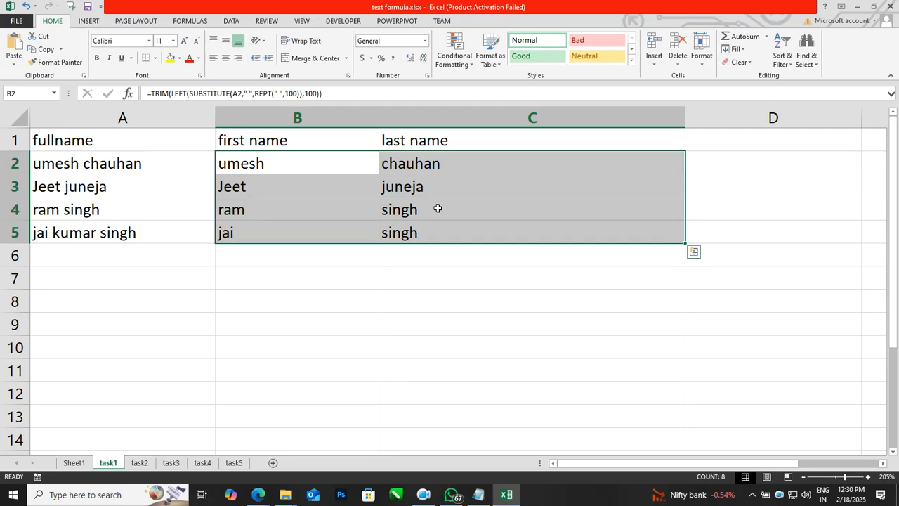
Replace the name in A3 with a three-word full name so B3 and C3 show its first and last words.
click(141, 187)
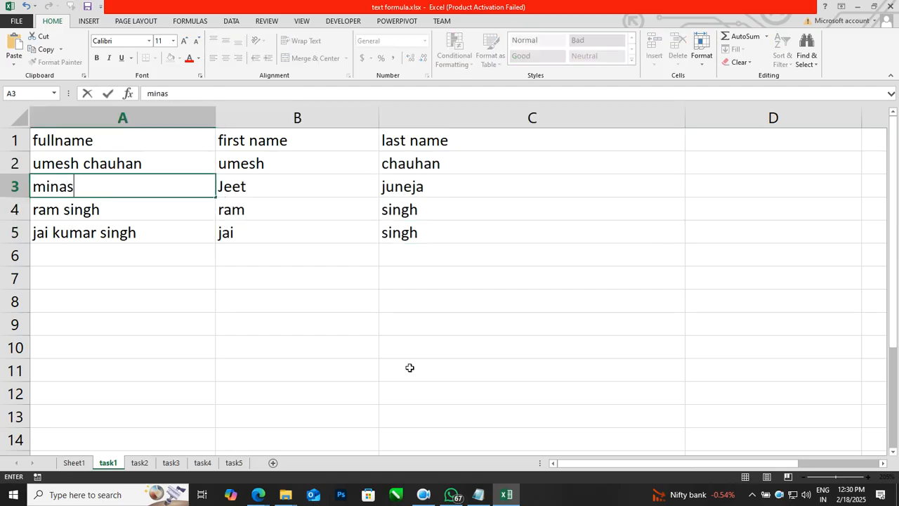
key(Return)
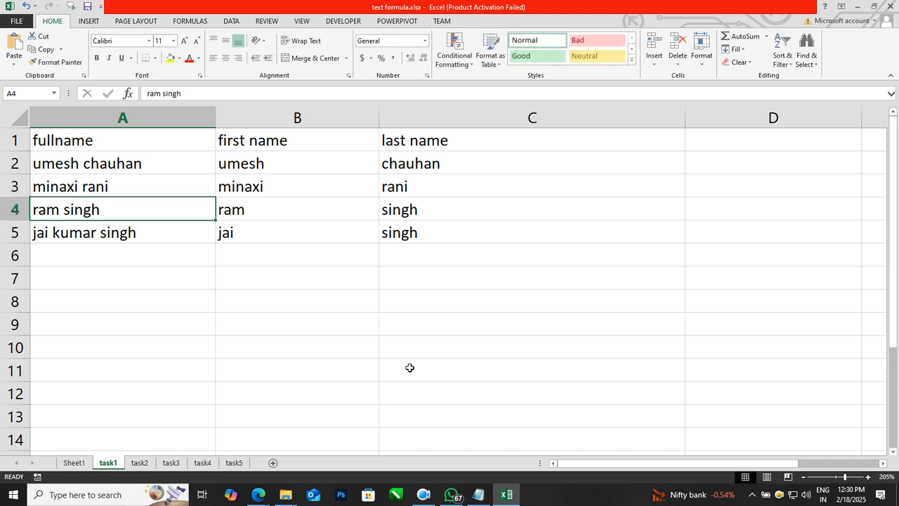
key(Up)
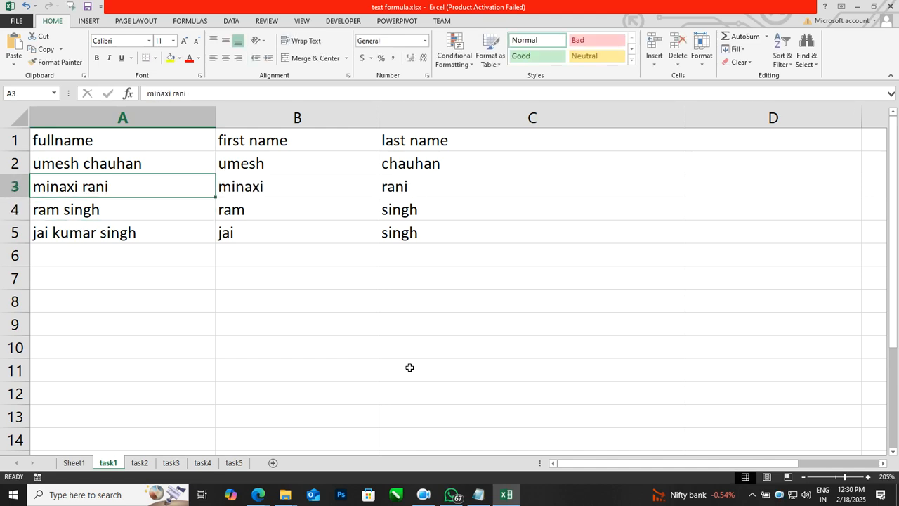
double_click(184, 185)
text(kuma)
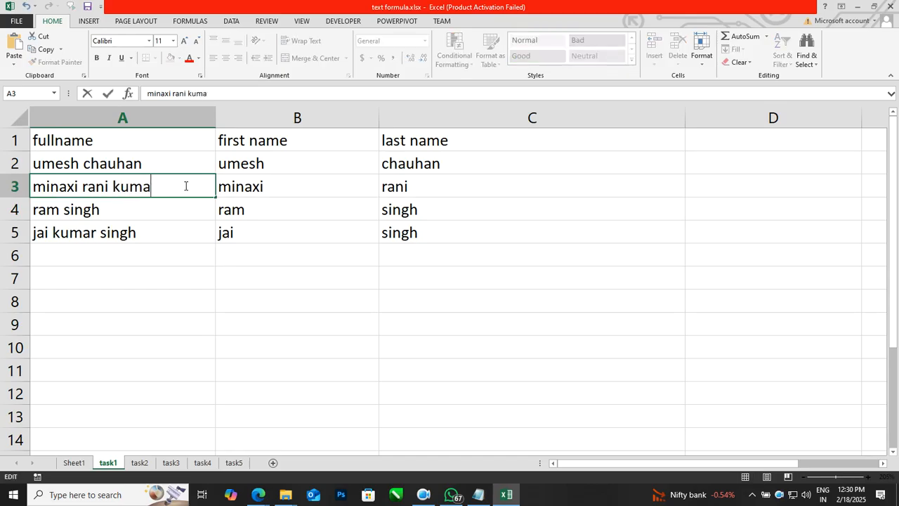
text(ri)
key(Return)
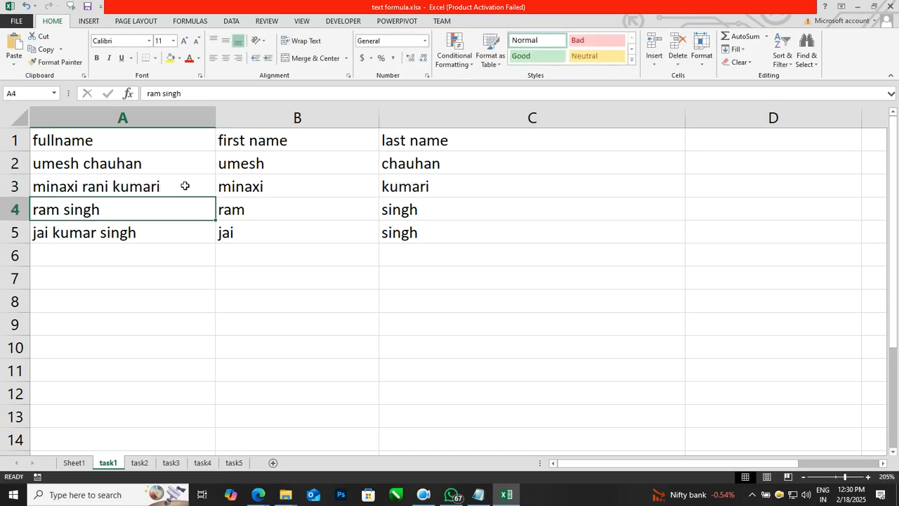